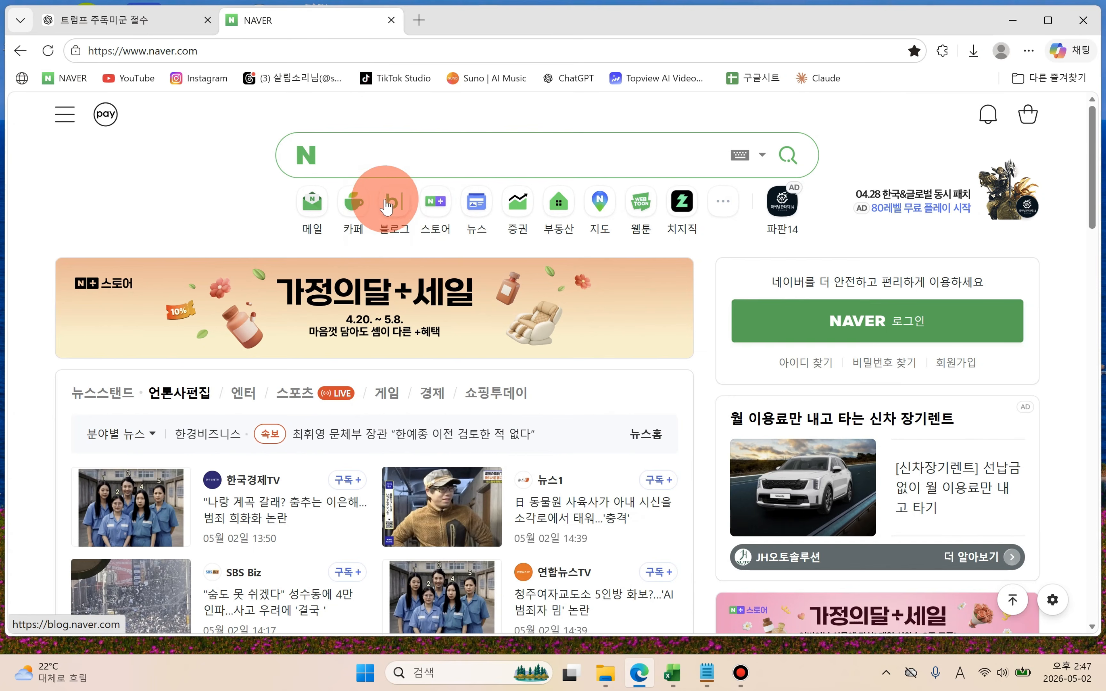
Step: Open the Naver News world section and the article '트럼프 ‘독일 주둔 미군 5000명 내보낼 것’...처음 아니라는데 [美-이란 전쟁]'
click(485, 212)
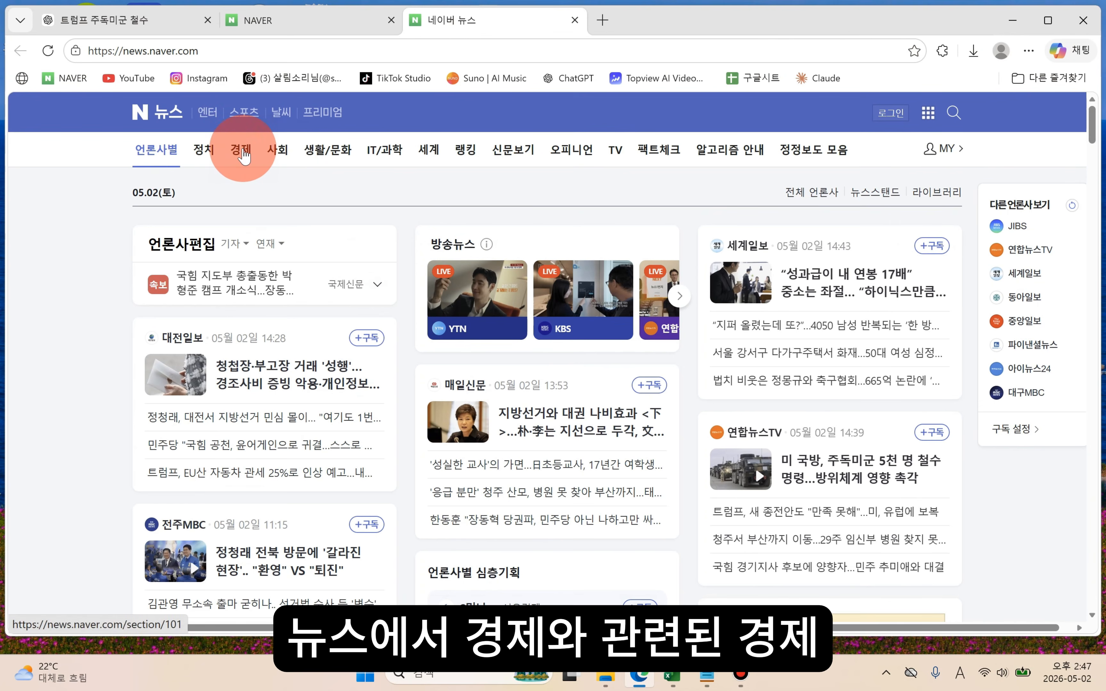
click(426, 150)
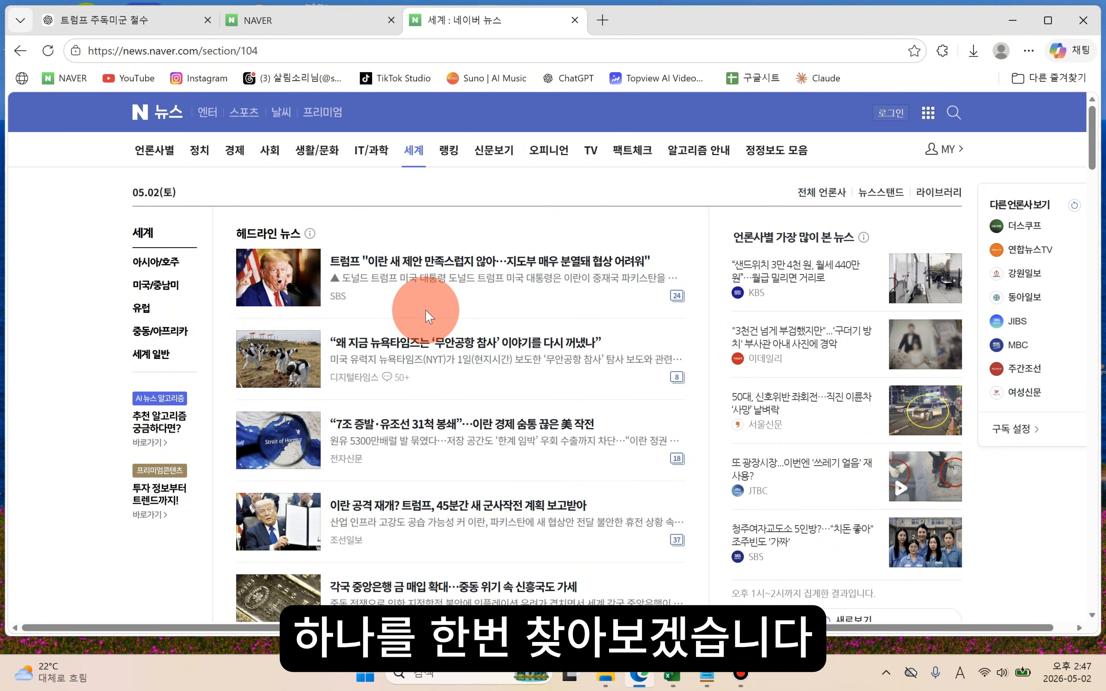
scroll(425, 310, down, 15)
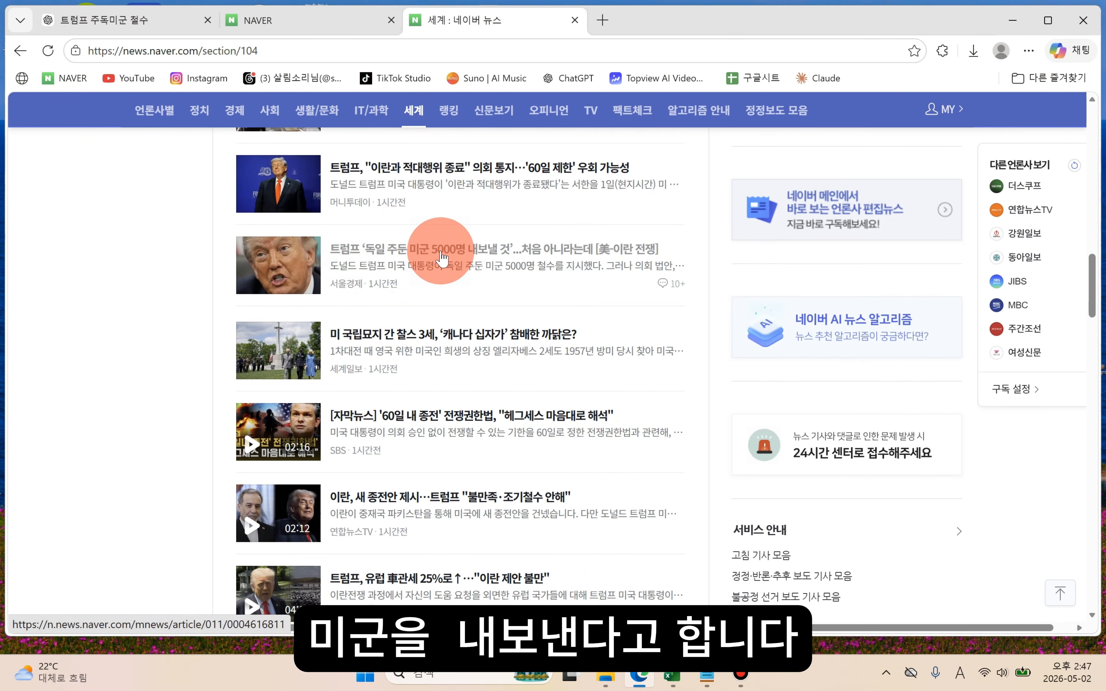
click(394, 251)
Step: Copy the article's text from the headline through the final paragraph above the reporter's byline
scroll(254, 262, down, 15)
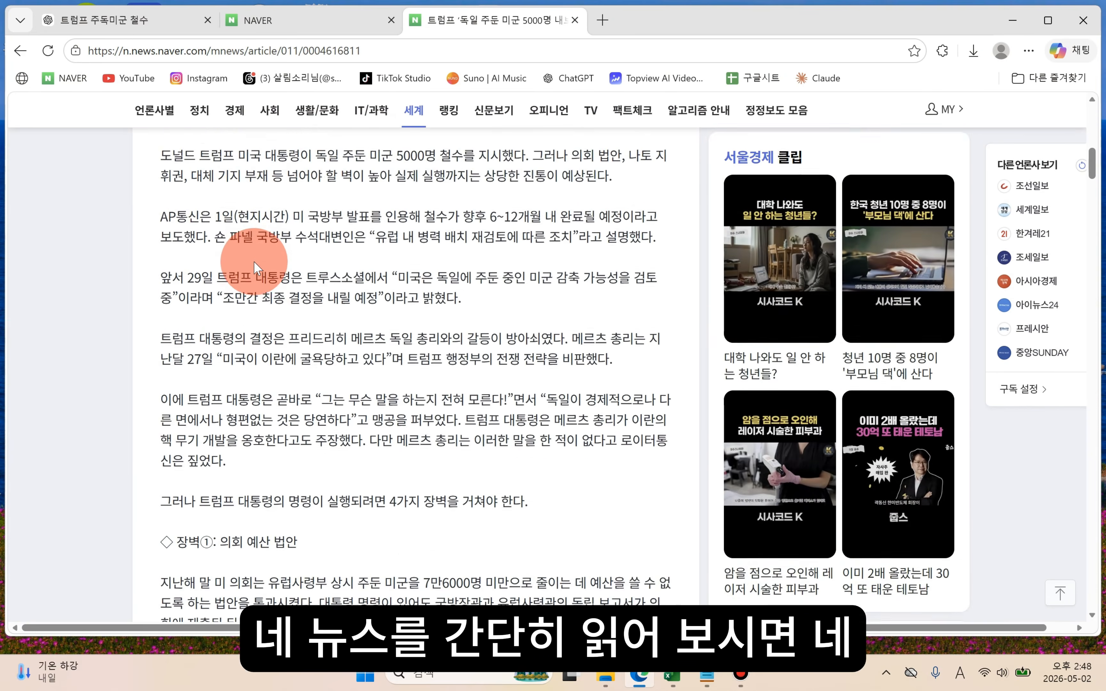
scroll(254, 262, down, 10)
scroll(304, 283, up, 20)
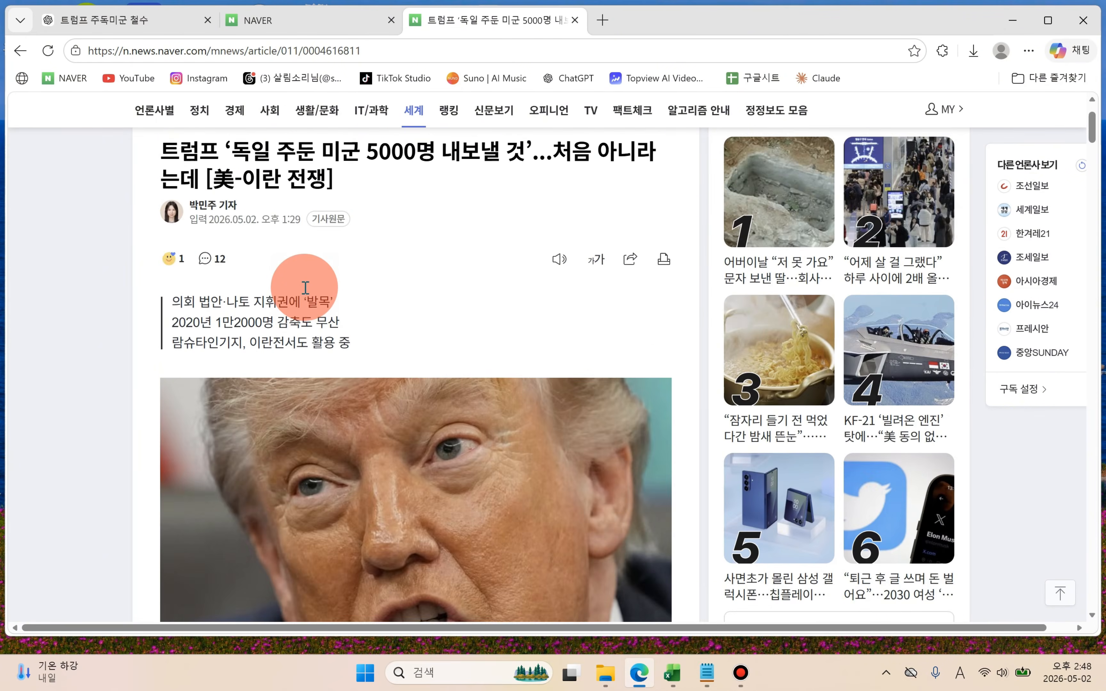
scroll(305, 288, up, 3)
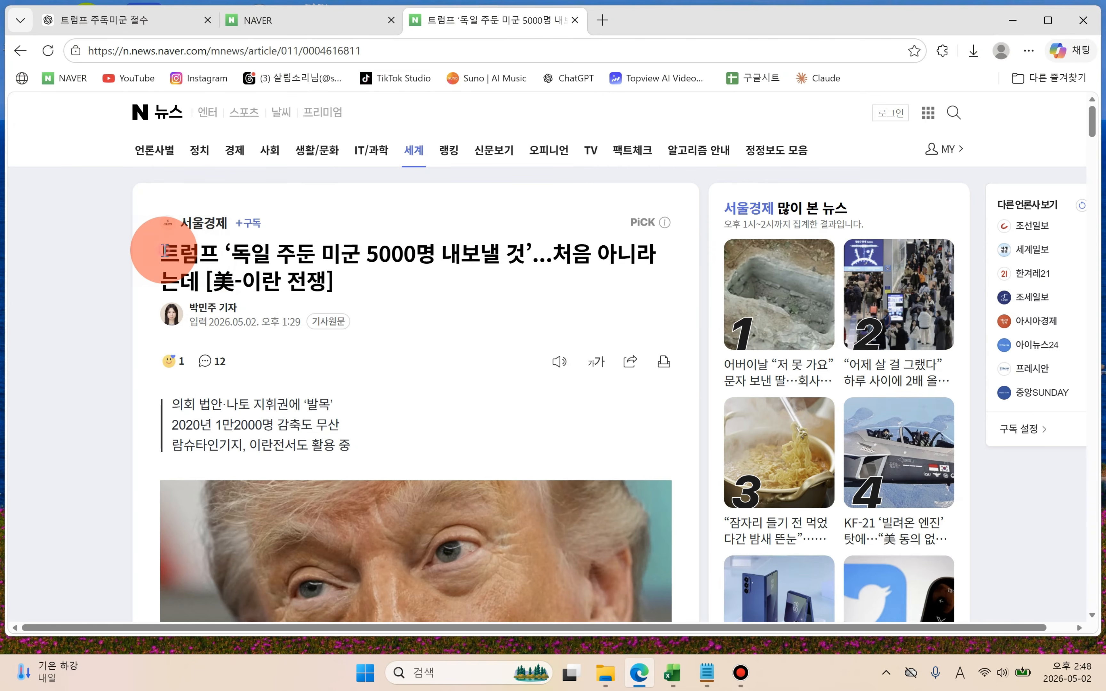
drag(165, 251, 384, 553)
drag(383, 616, 470, 434)
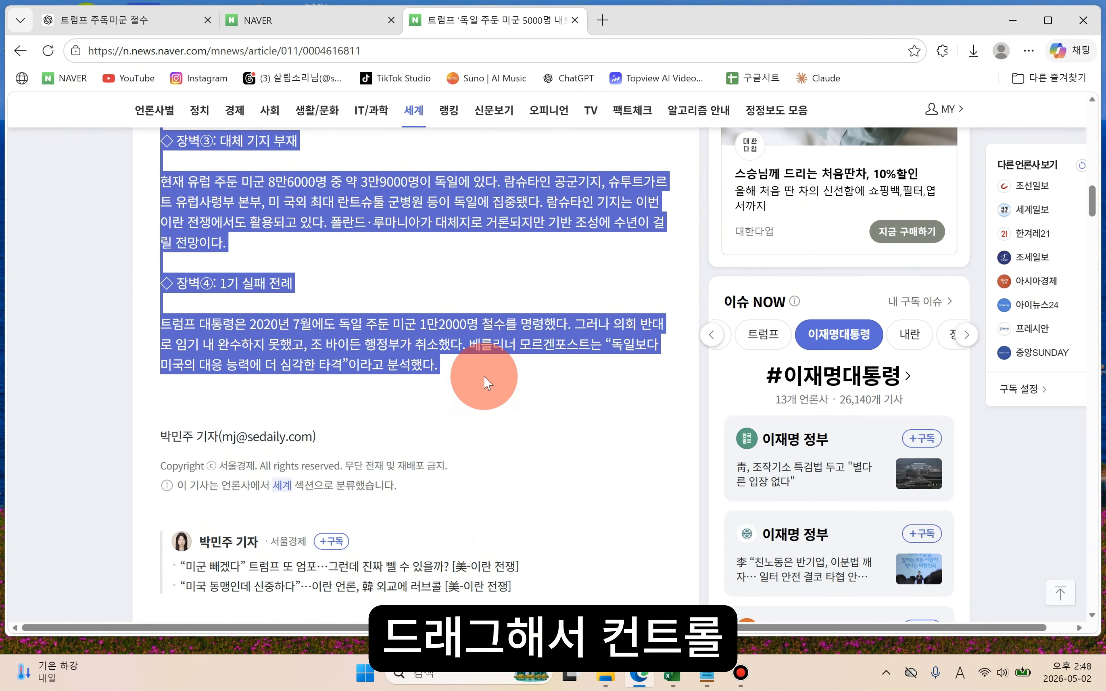
Step: Switch to ChatGPT, paste the copied article into the message box and place the cursor before its headline
click(98, 19)
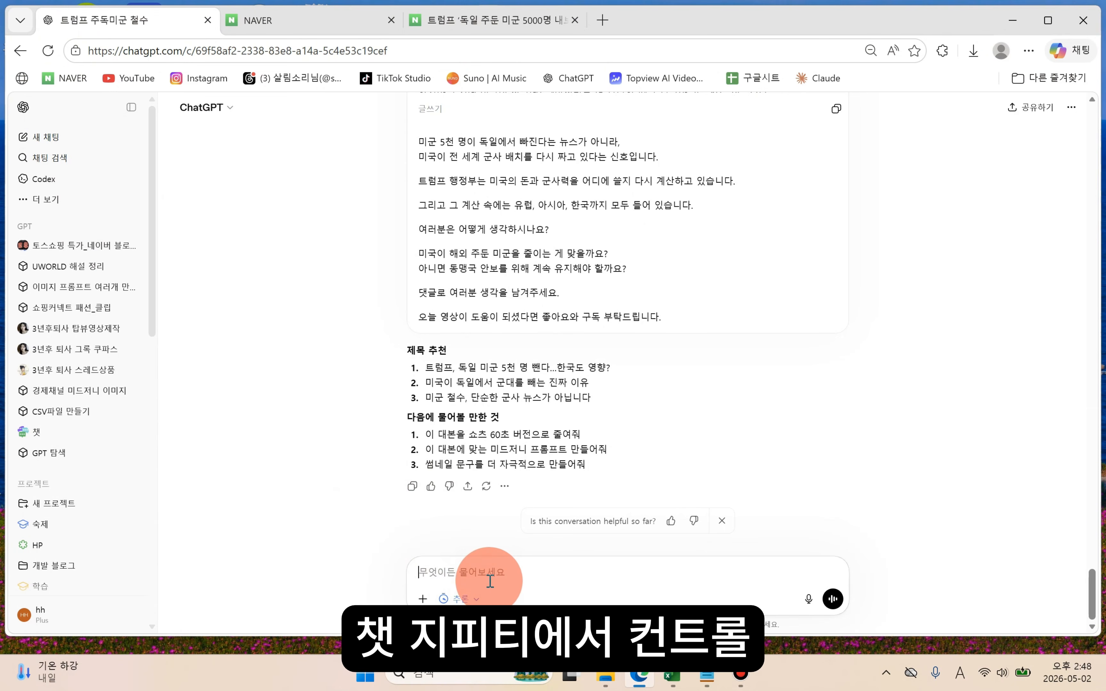
key(ctrl+v)
scroll(538, 587, up, 10)
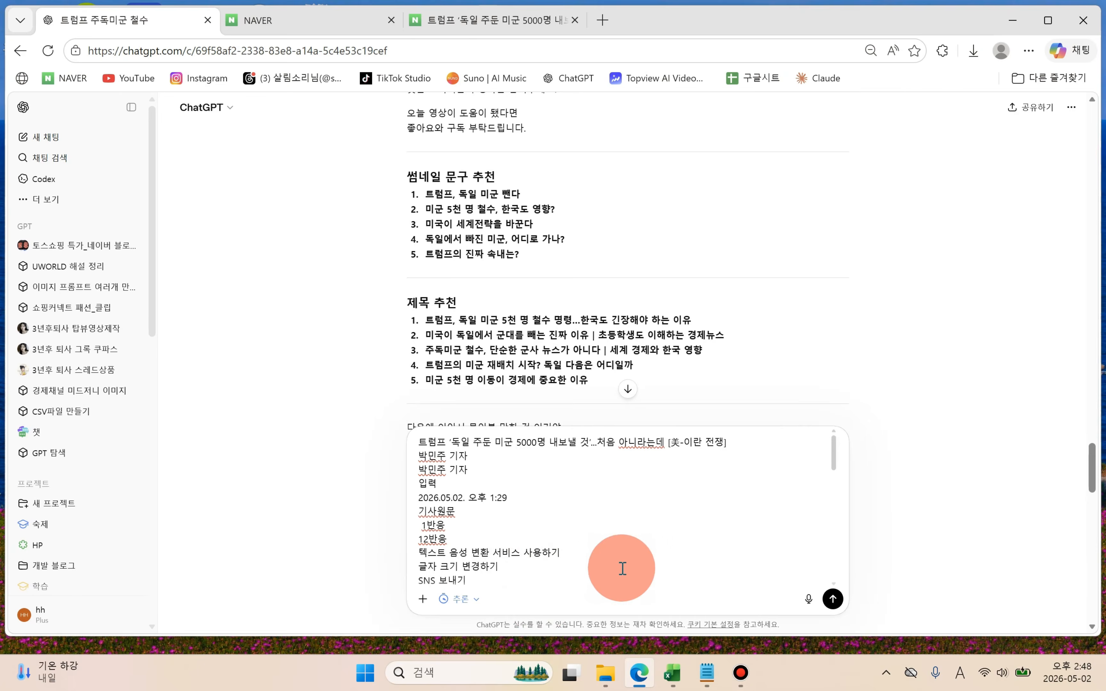
scroll(502, 480, up, 6)
click(424, 442)
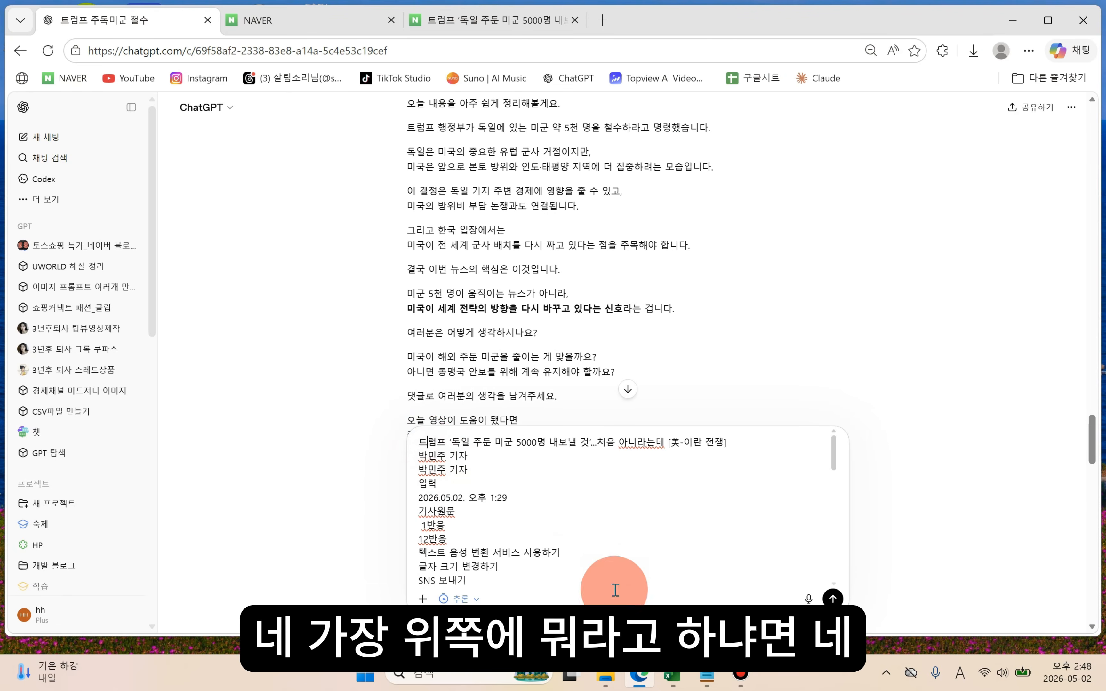
Step: Switch to Notepad and review the prepared script prompt line by line, from the YouTuber role to the copy-button request
click(706, 675)
drag(891, 50, 823, 62)
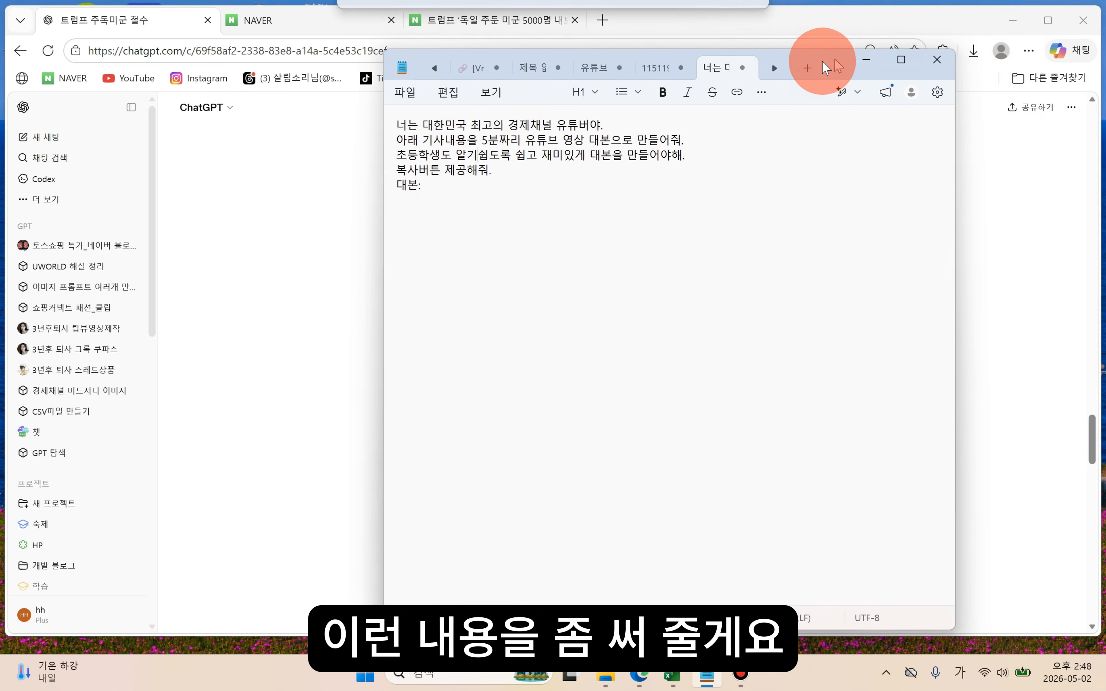
click(399, 125)
drag(455, 125, 607, 125)
click(589, 151)
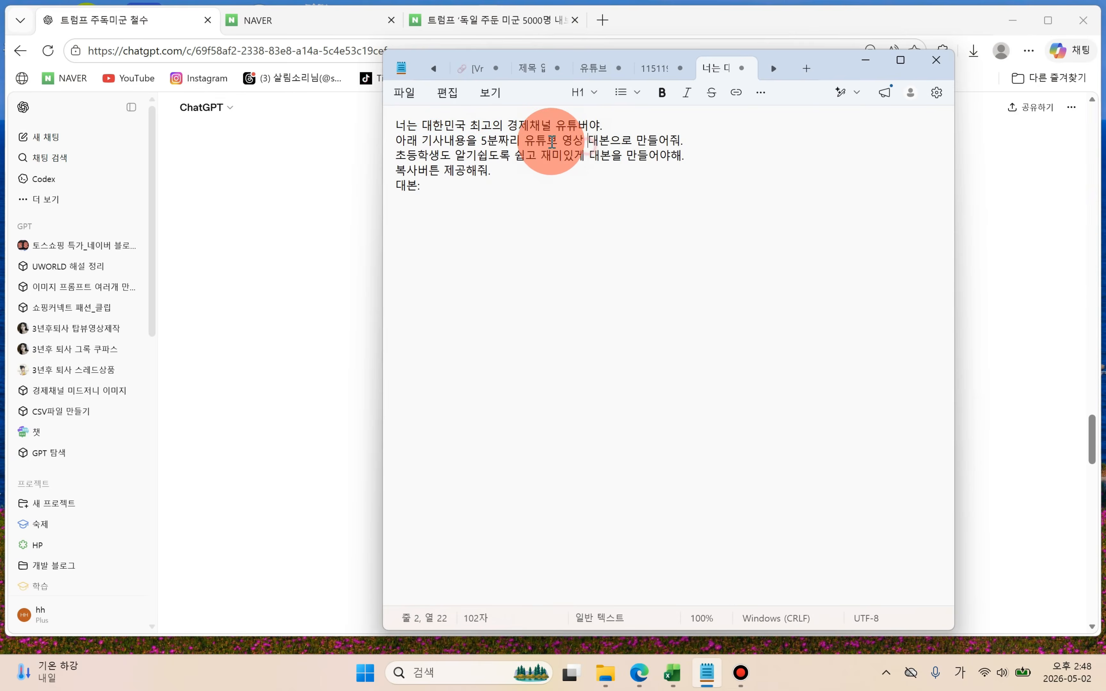
drag(399, 140, 683, 137)
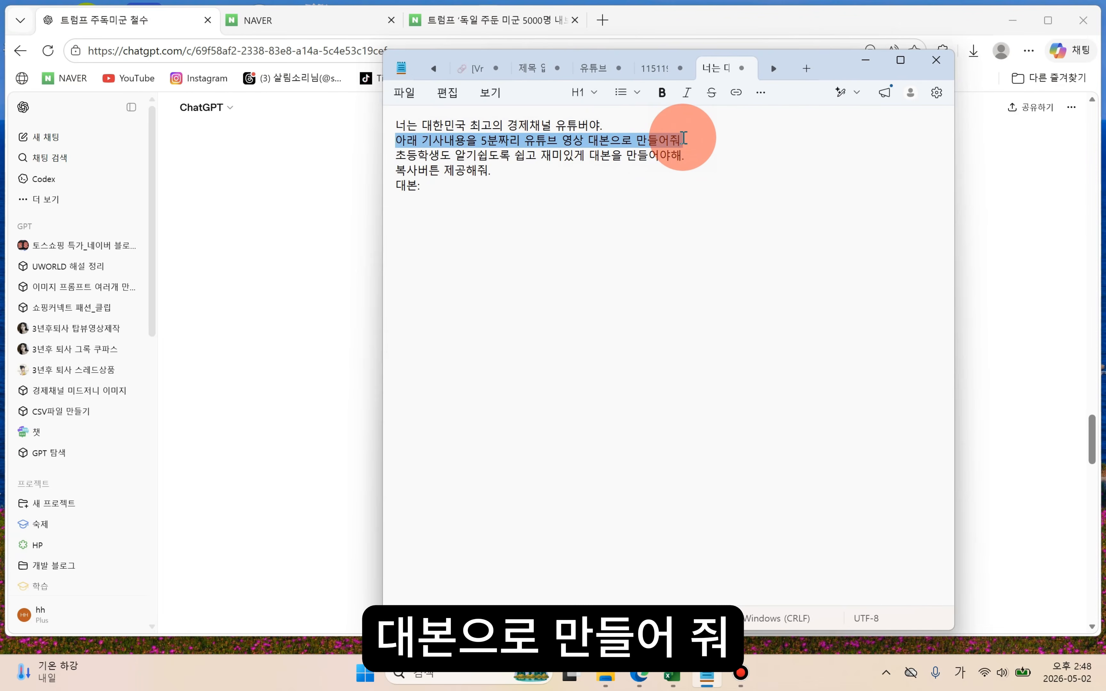
click(419, 158)
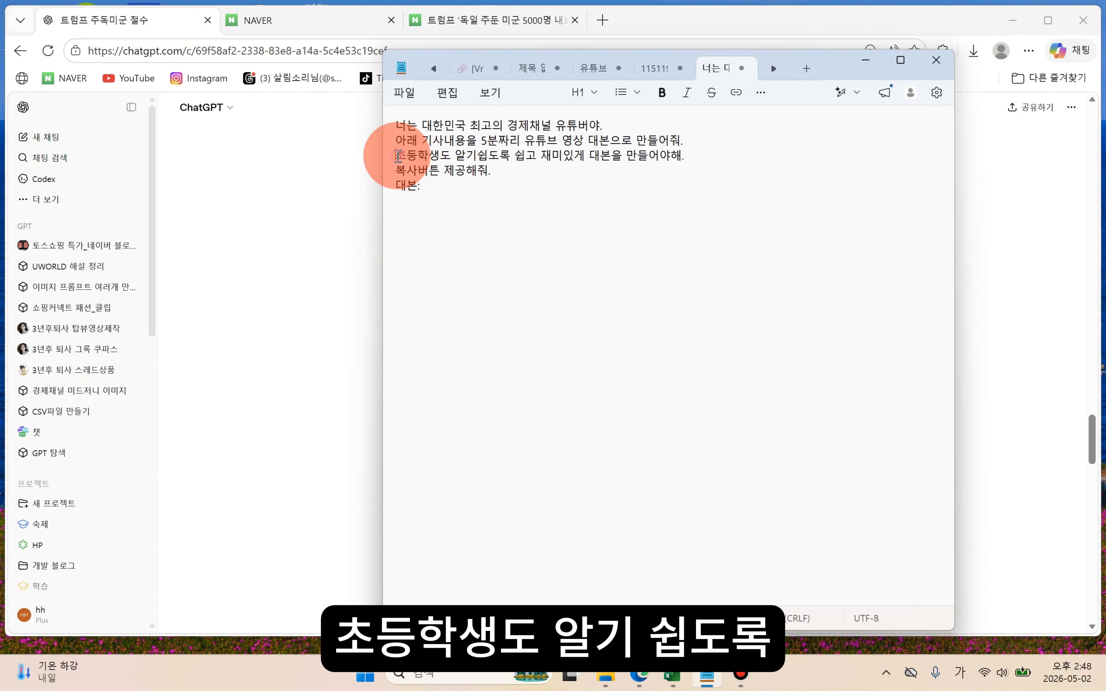
drag(453, 155, 682, 153)
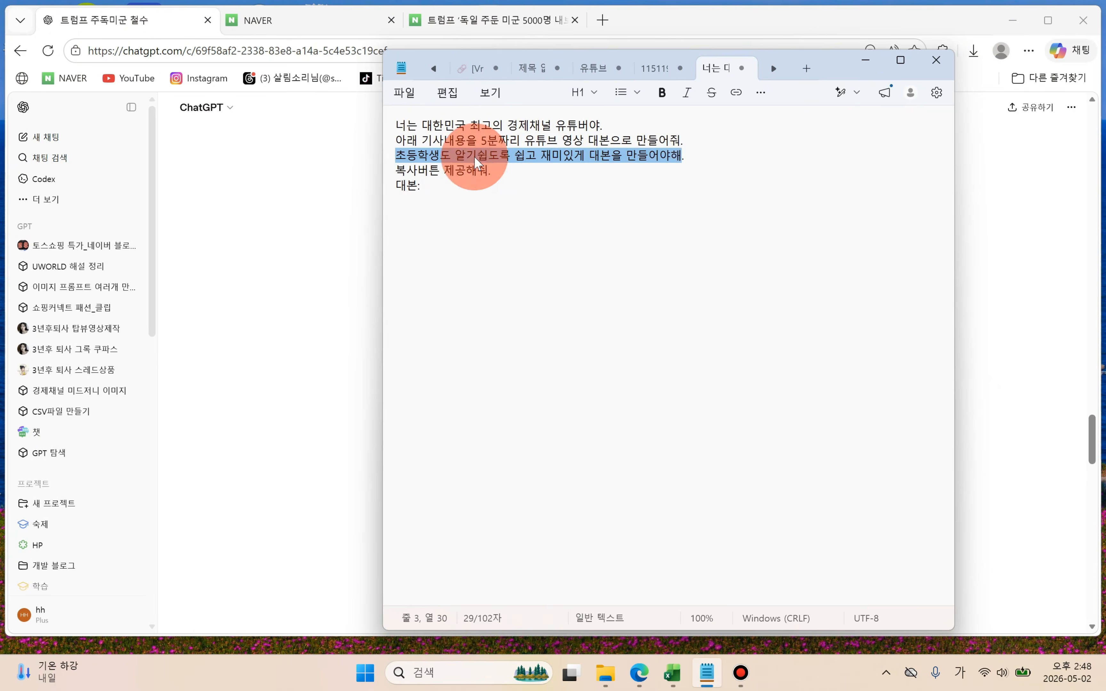
click(398, 172)
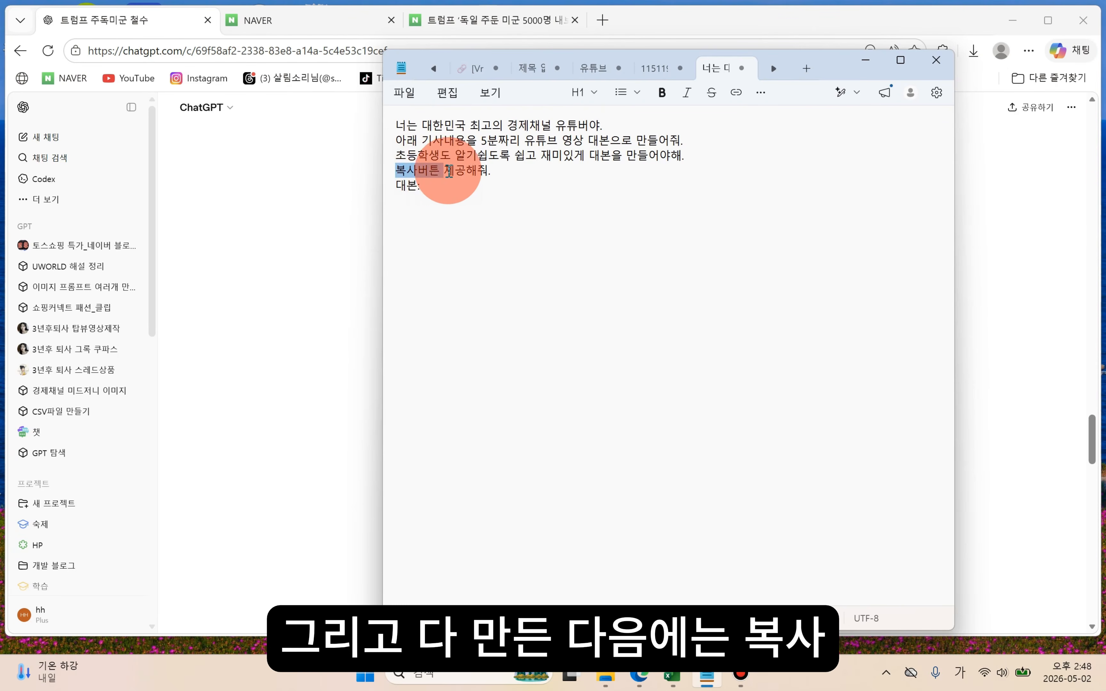
drag(450, 172, 474, 170)
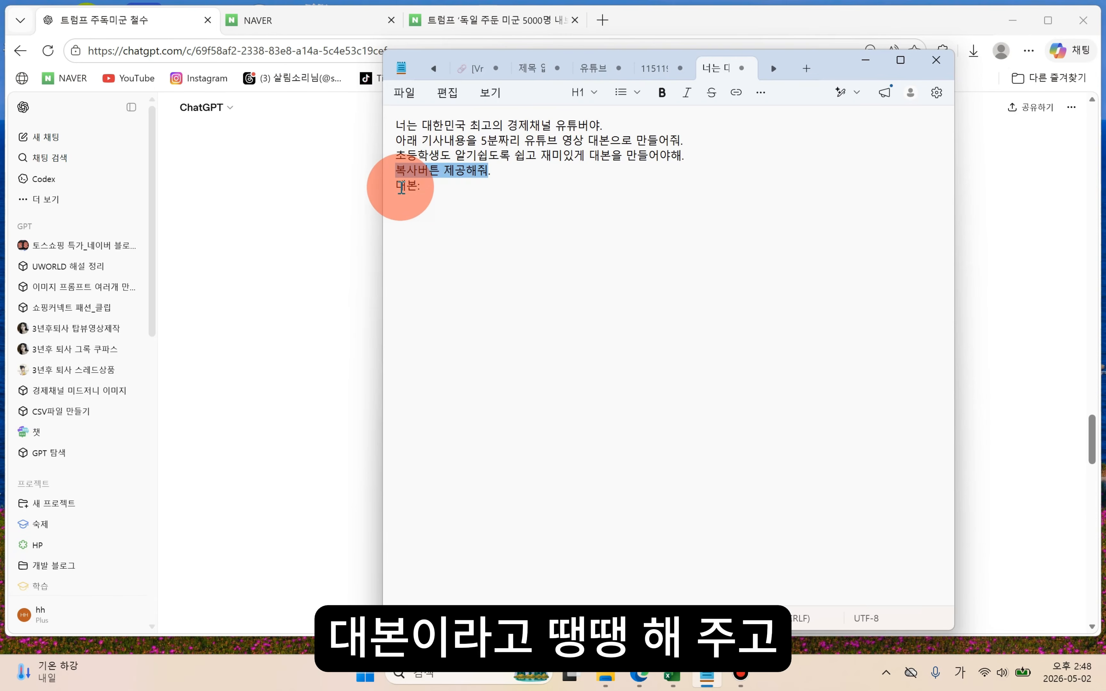
Step: Copy the whole prompt ending in '대본:' from Notepad and insert it before the article headline in the ChatGPT message
drag(432, 190, 395, 125)
key(ctrl+c)
key(alt+Tab)
click(420, 441)
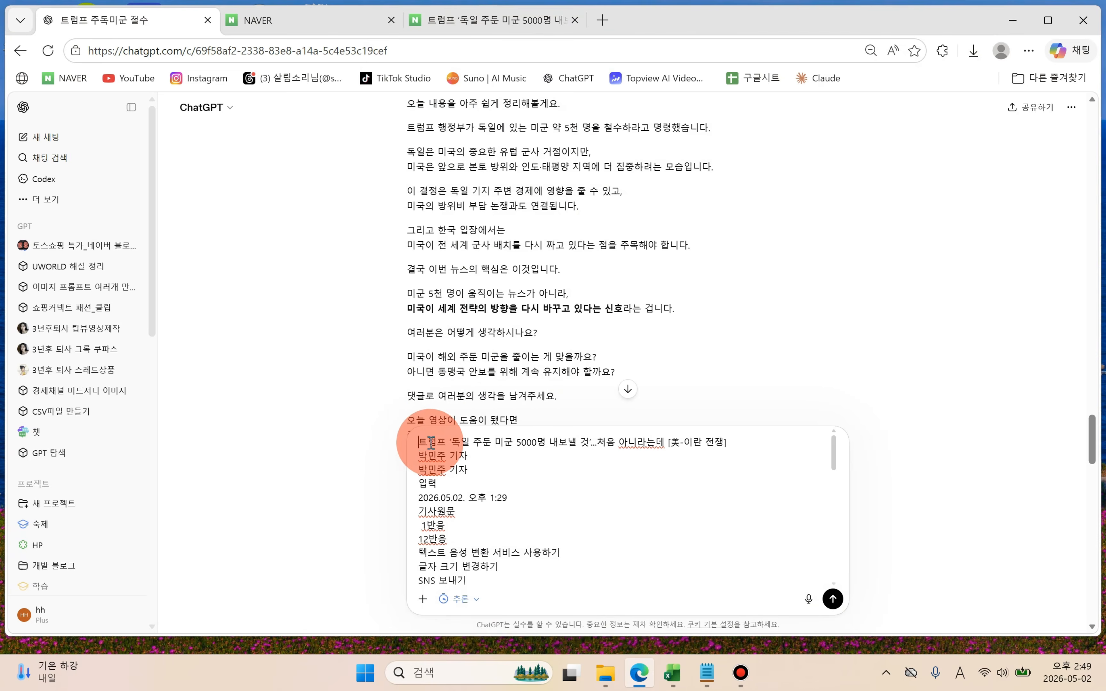
key(ctrl+v)
Step: Check the article text that follows the prompt in the message and send it to generate the script
click(454, 504)
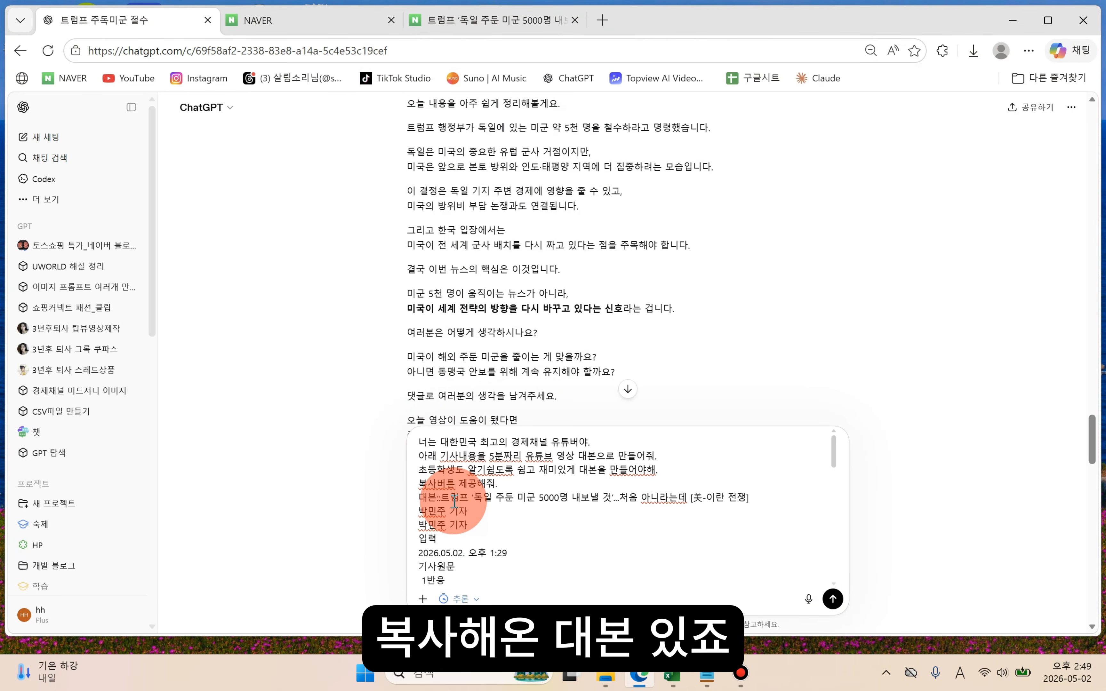
drag(442, 503, 593, 526)
click(591, 530)
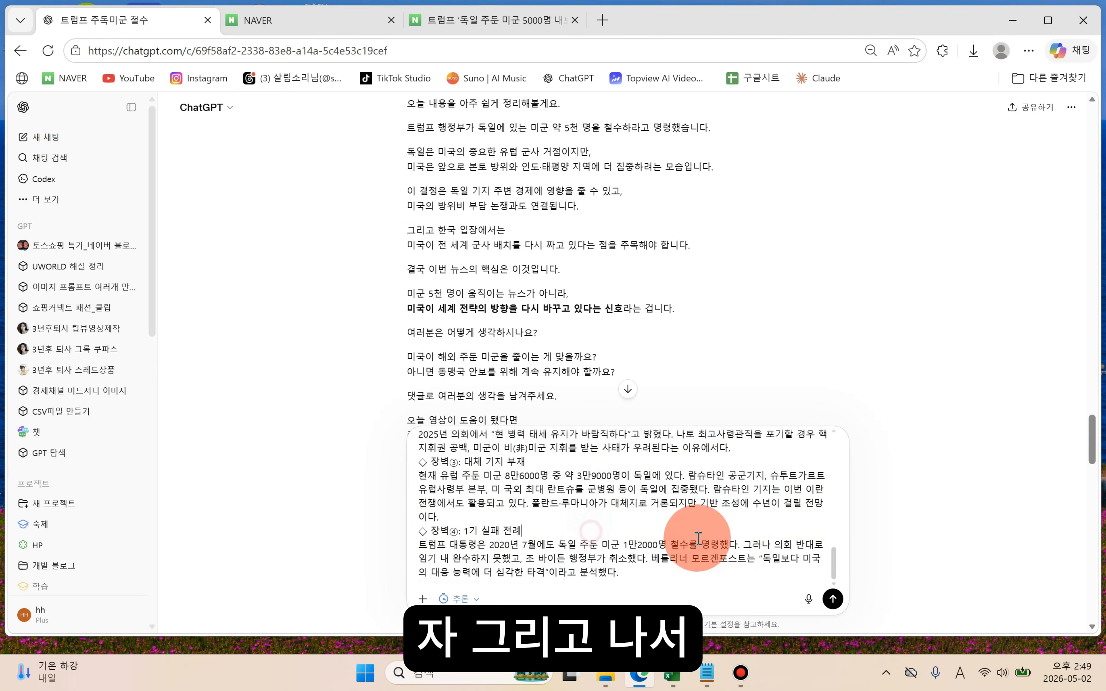
click(834, 598)
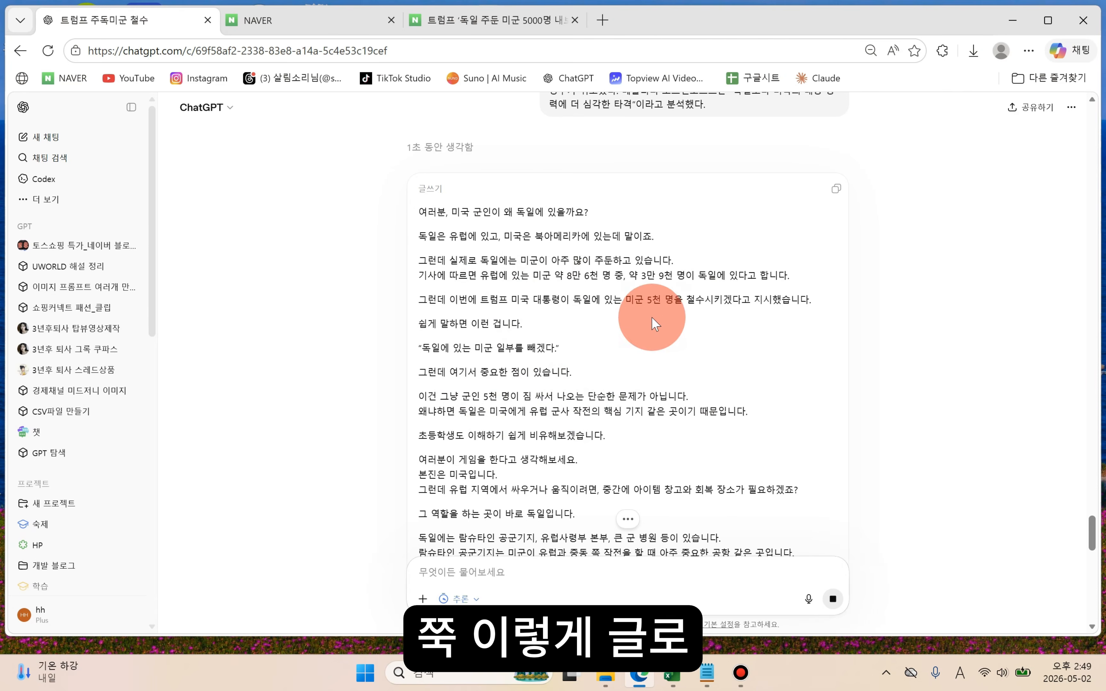
Step: Examine the generated YouTube script, its copy option and its overall length
scroll(579, 313, down, 6)
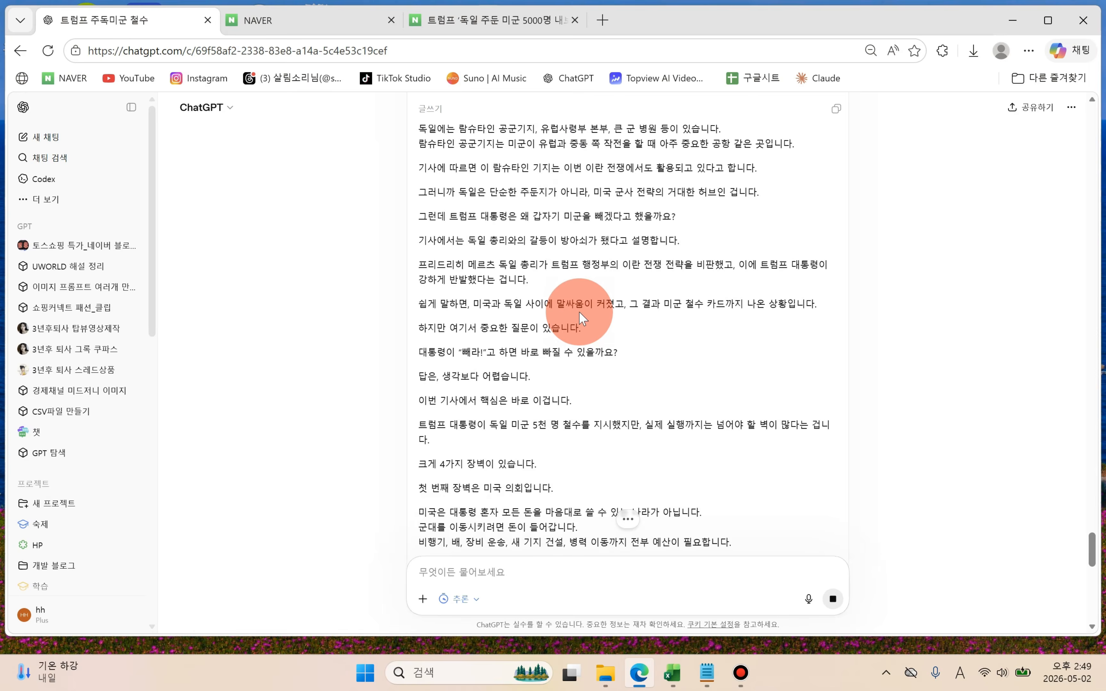
scroll(579, 316, down, 10)
scroll(576, 316, up, 15)
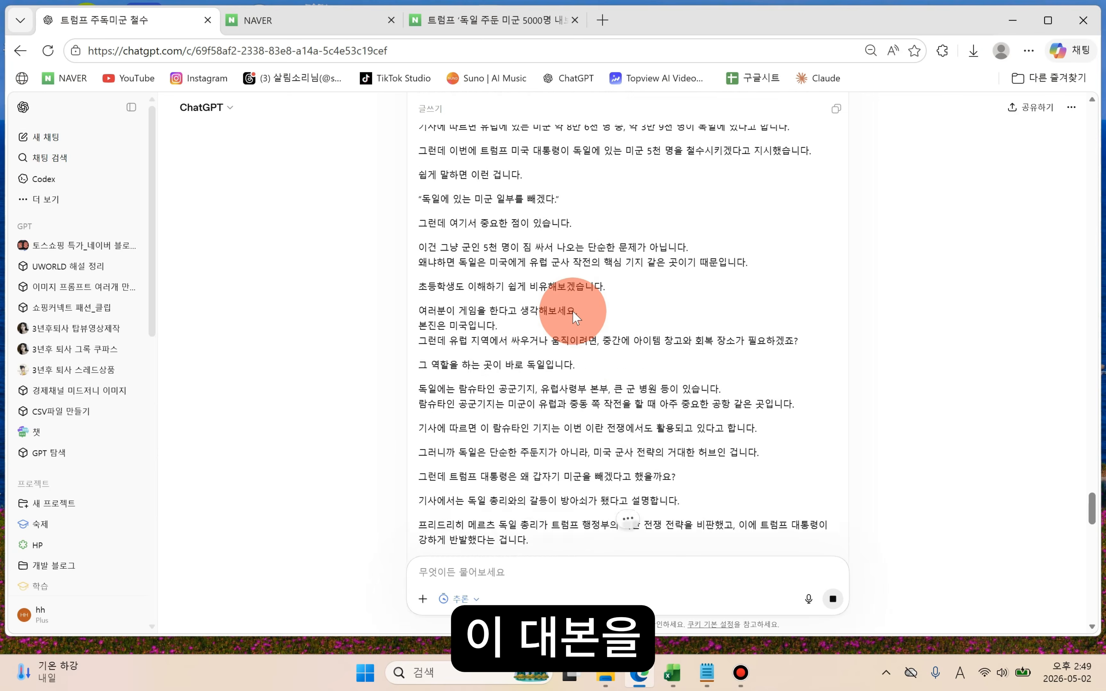
scroll(633, 328, up, 3)
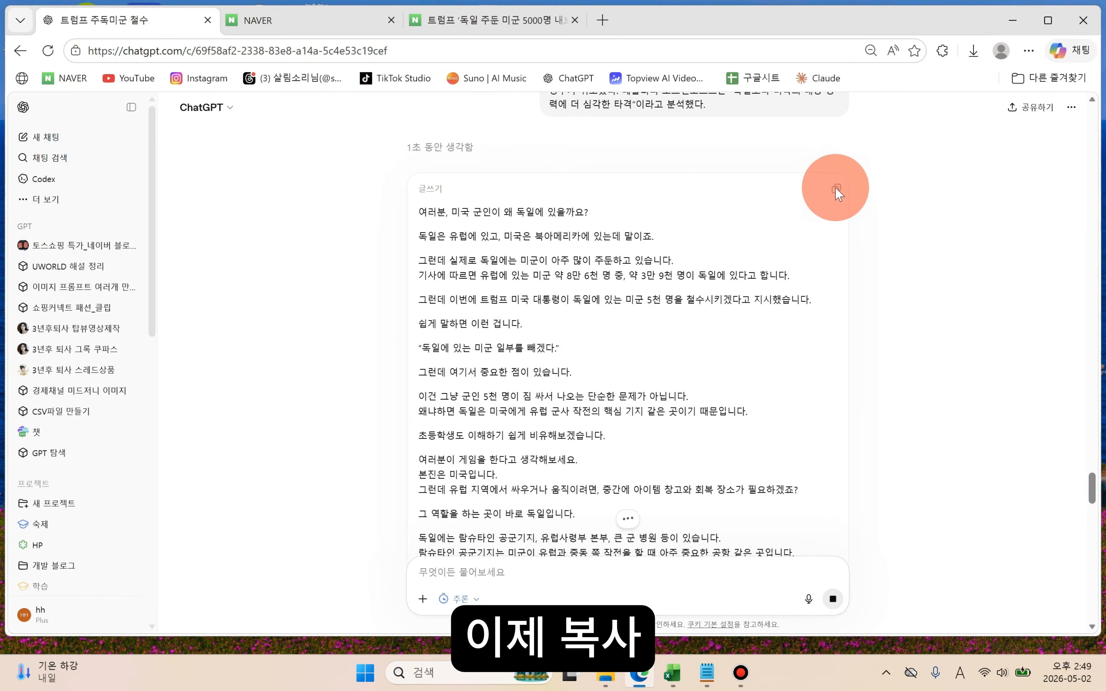
scroll(835, 191, down, 2)
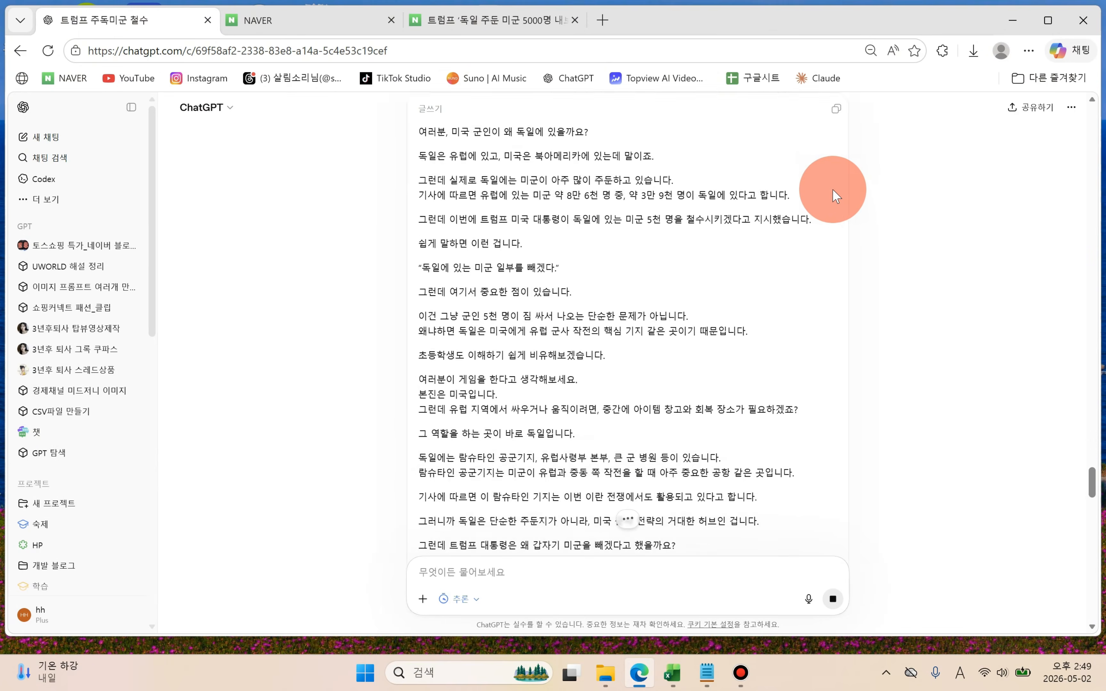
scroll(593, 247, up, 3)
scroll(484, 202, down, 2)
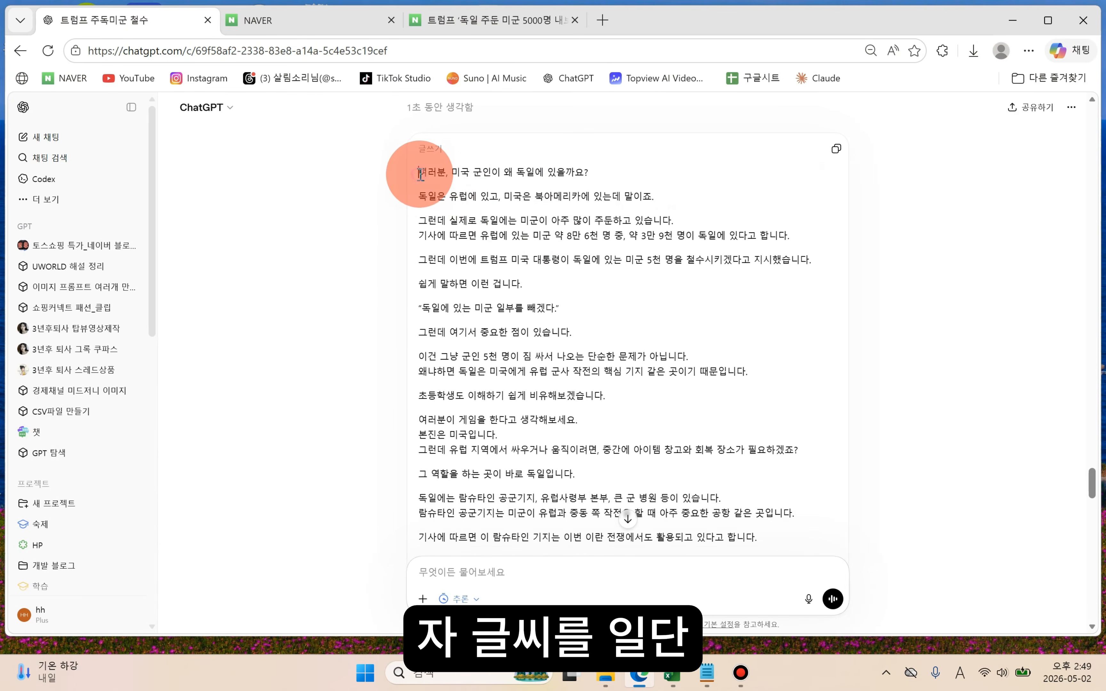
drag(420, 174, 680, 615)
scroll(741, 424, down, 8)
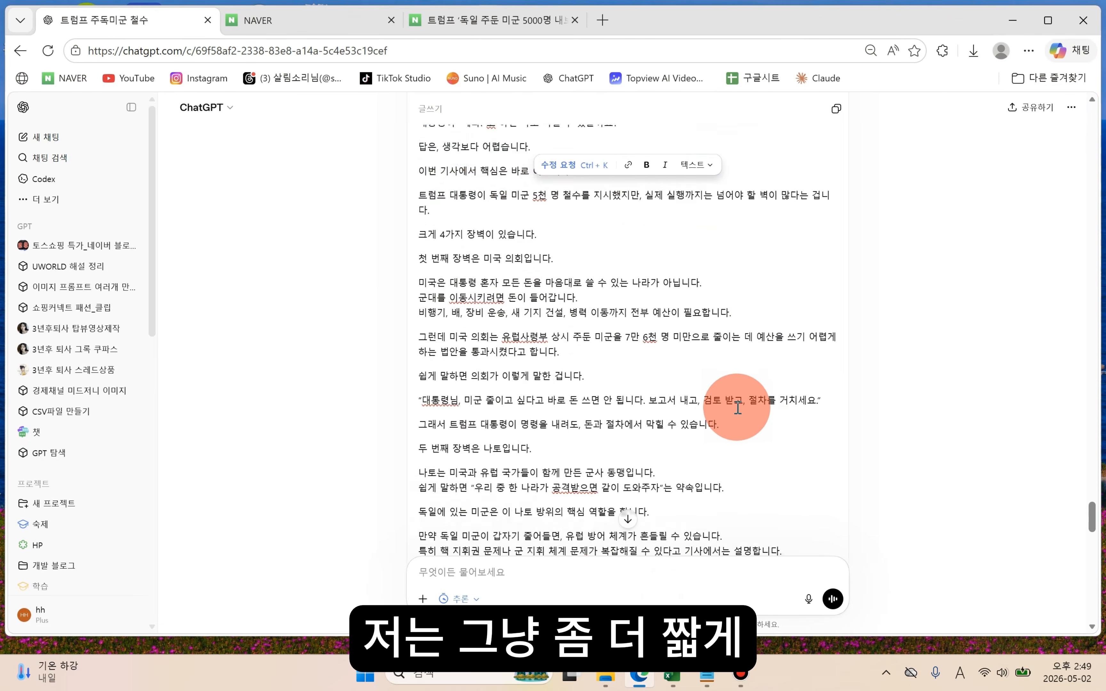
scroll(733, 402, down, 8)
Step: Ask ChatGPT to rewrite the script at three minutes' length with the message '대본을 3분 분량으로 다시 만들어줘'
click(625, 577)
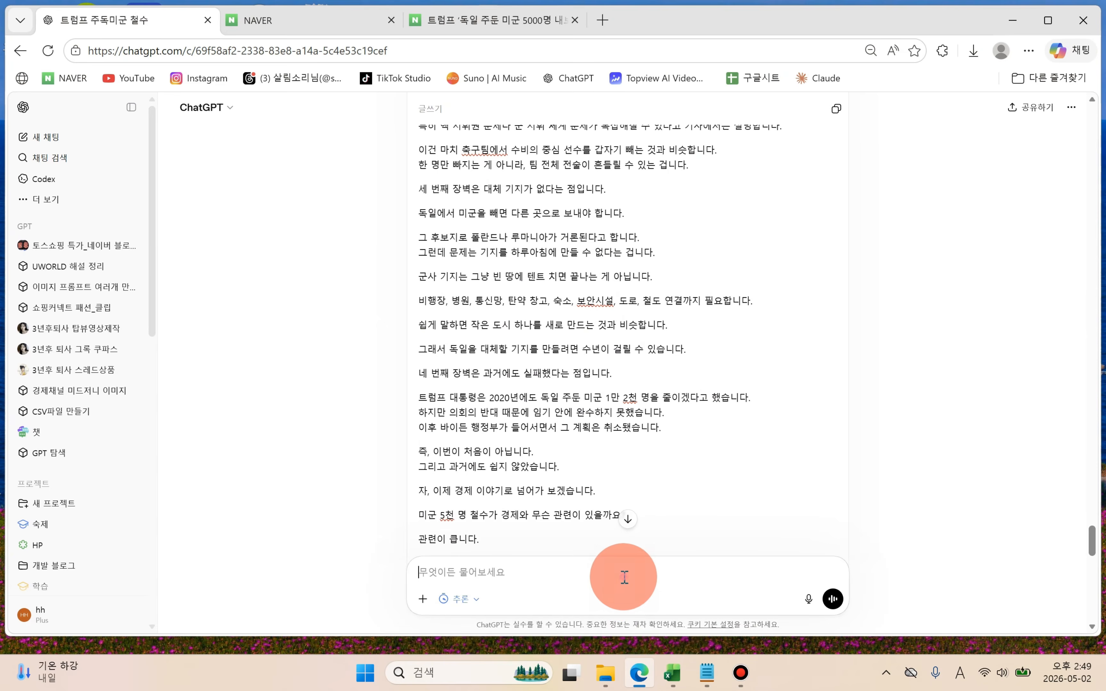
text(eo)
key(BackSpace)
key(BackSpace)
key(Hangul)
text(디)
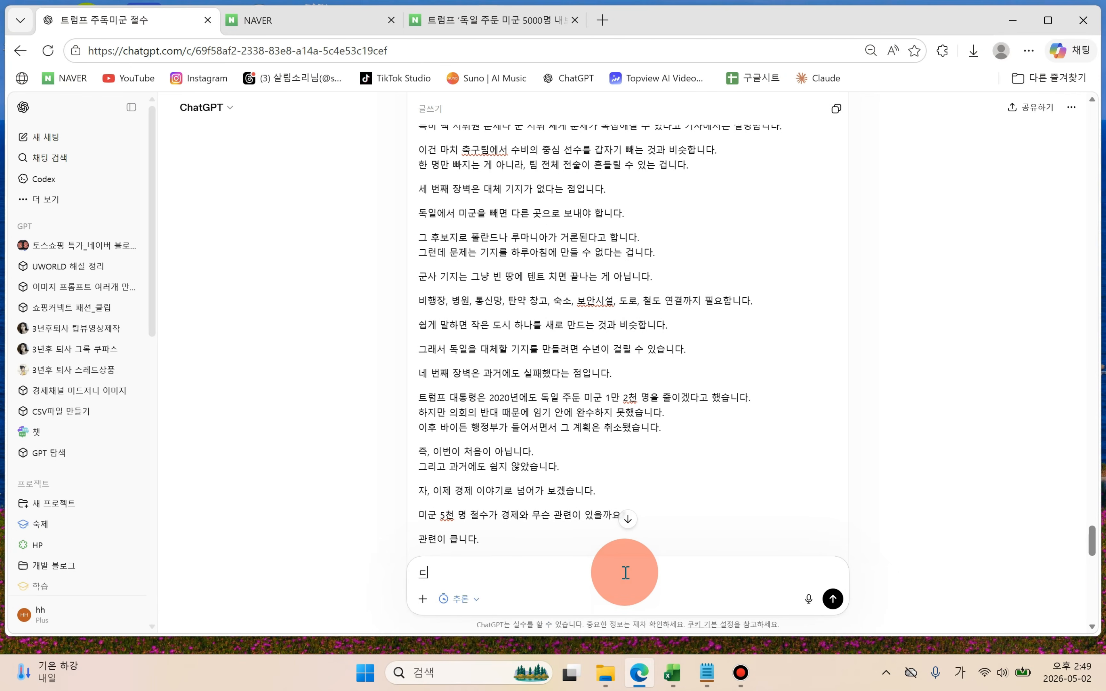
text(본을 3부)
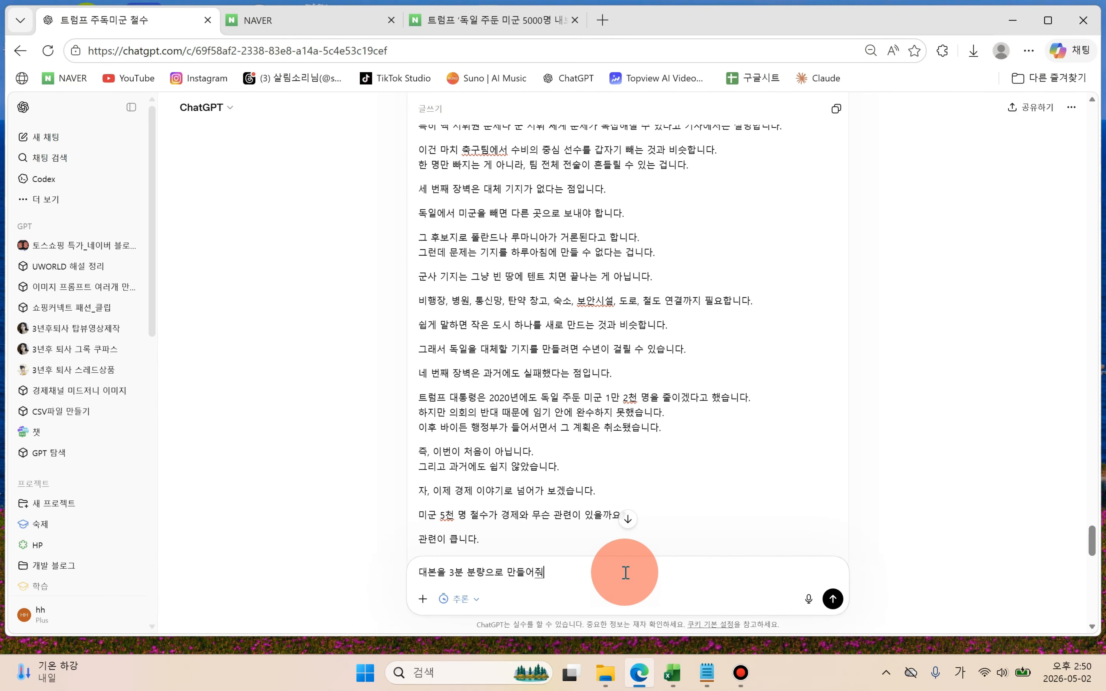
key(Return)
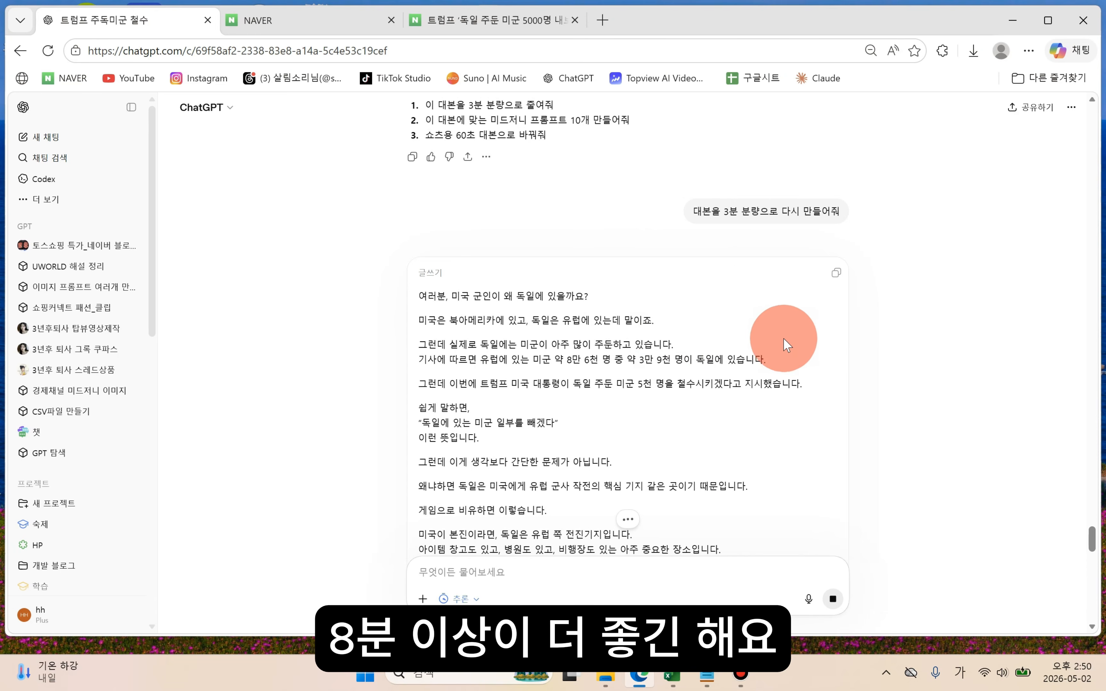
Step: Read through the rewritten three-minute script from its opening to its end
scroll(640, 345, down, 20)
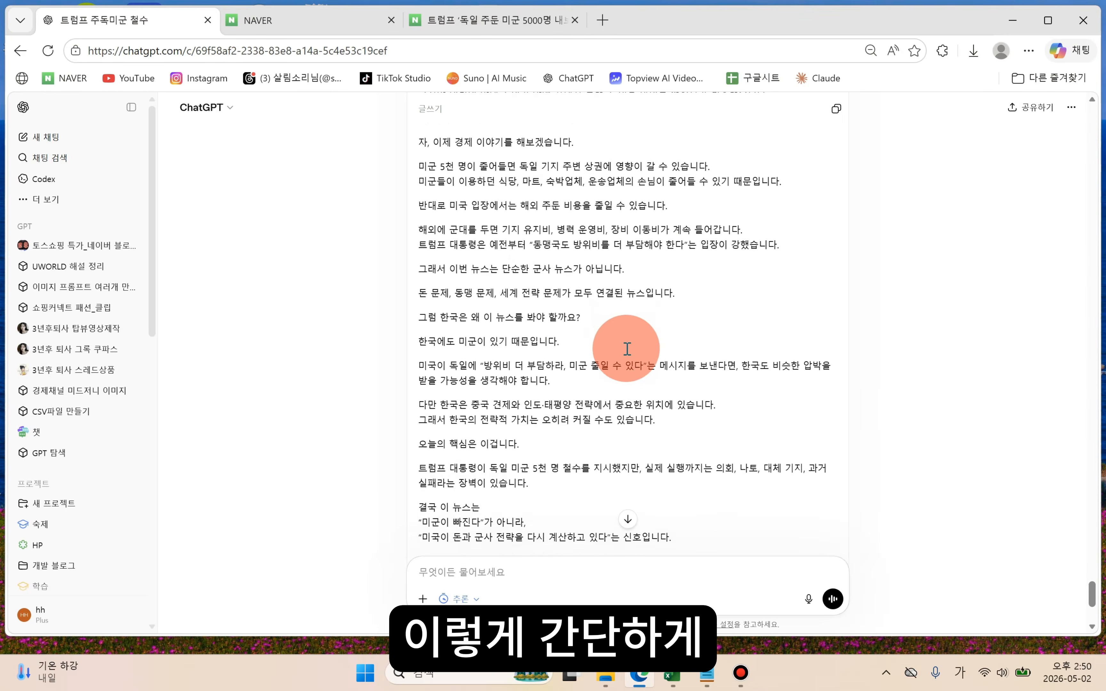
scroll(627, 349, down, 5)
scroll(627, 343, up, 20)
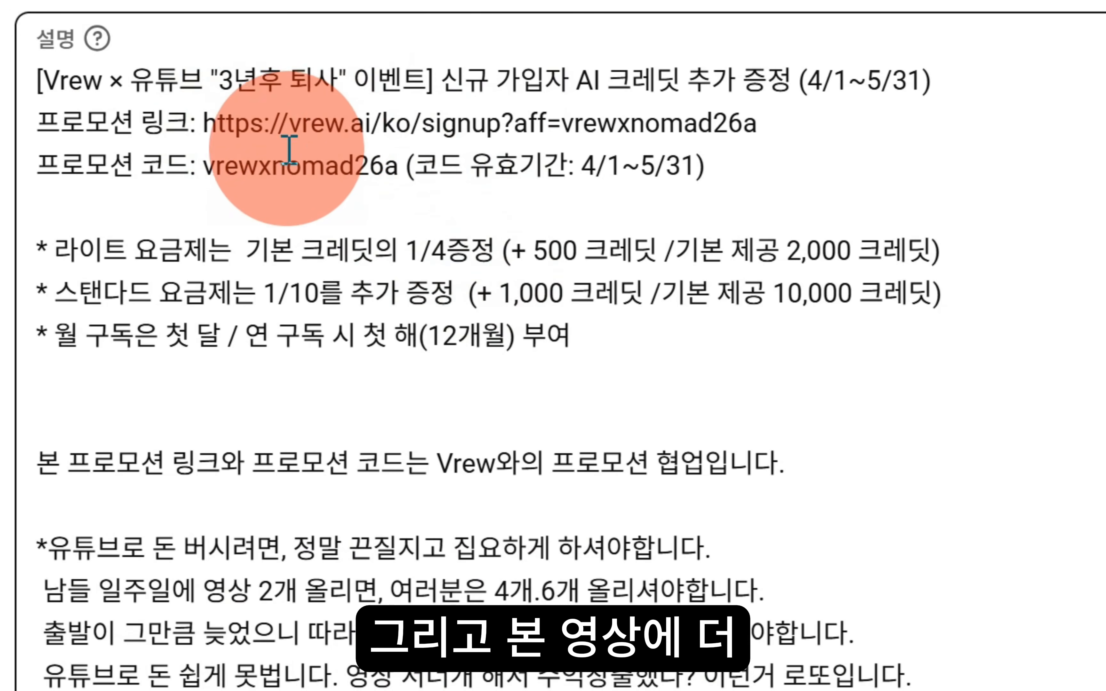
Step: Select the Vrew promotion link in the video description
click(227, 103)
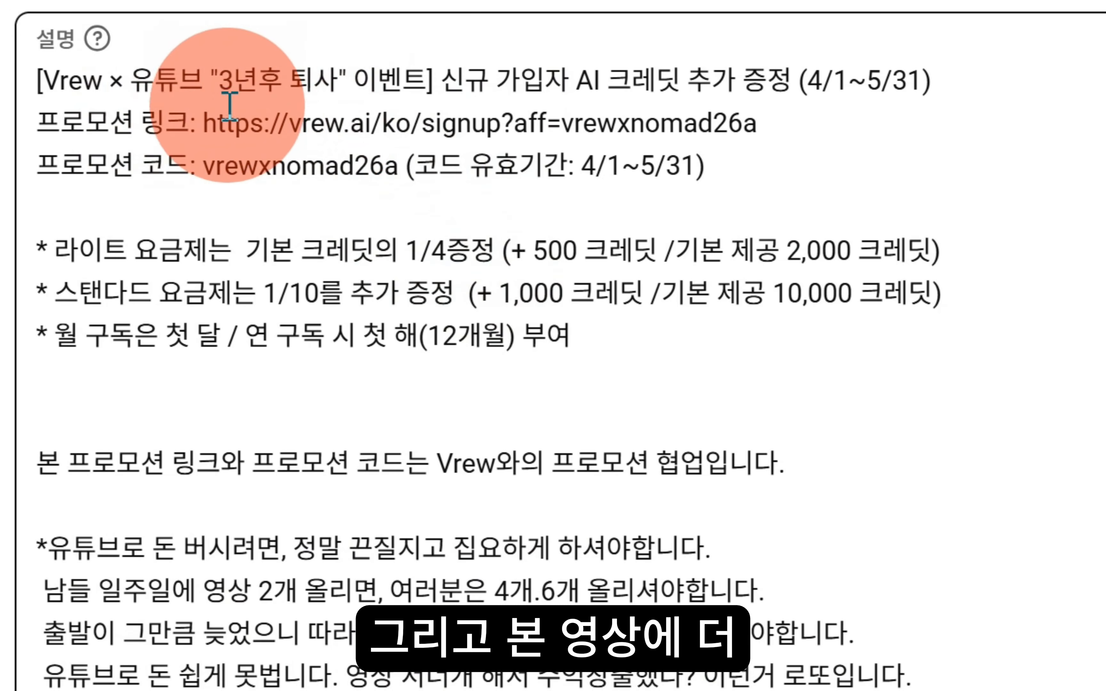
mouse_move(207, 123)
mouse_down()
mouse_move(777, 123)
mouse_move(365, 143)
mouse_move(222, 129)
mouse_move(207, 143)
mouse_up()
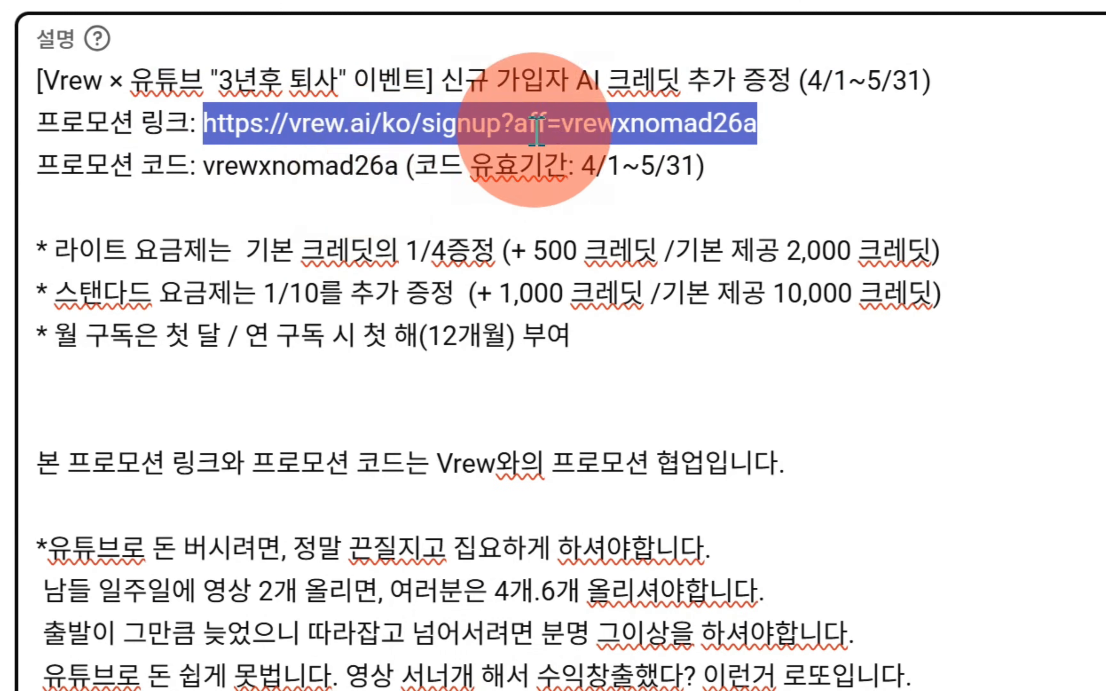
Step: Examine the promotion link, the promotion code and the bonus credit terms for the Lite and Standard plans in the description
click(572, 127)
drag(772, 122, 206, 130)
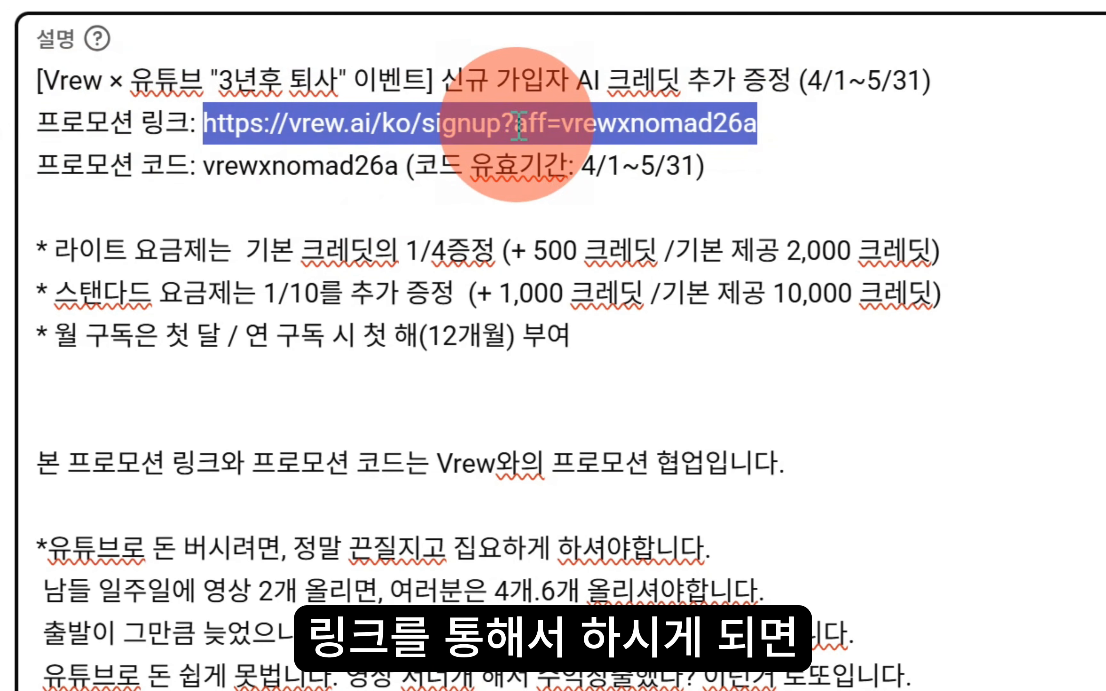
drag(48, 249, 926, 301)
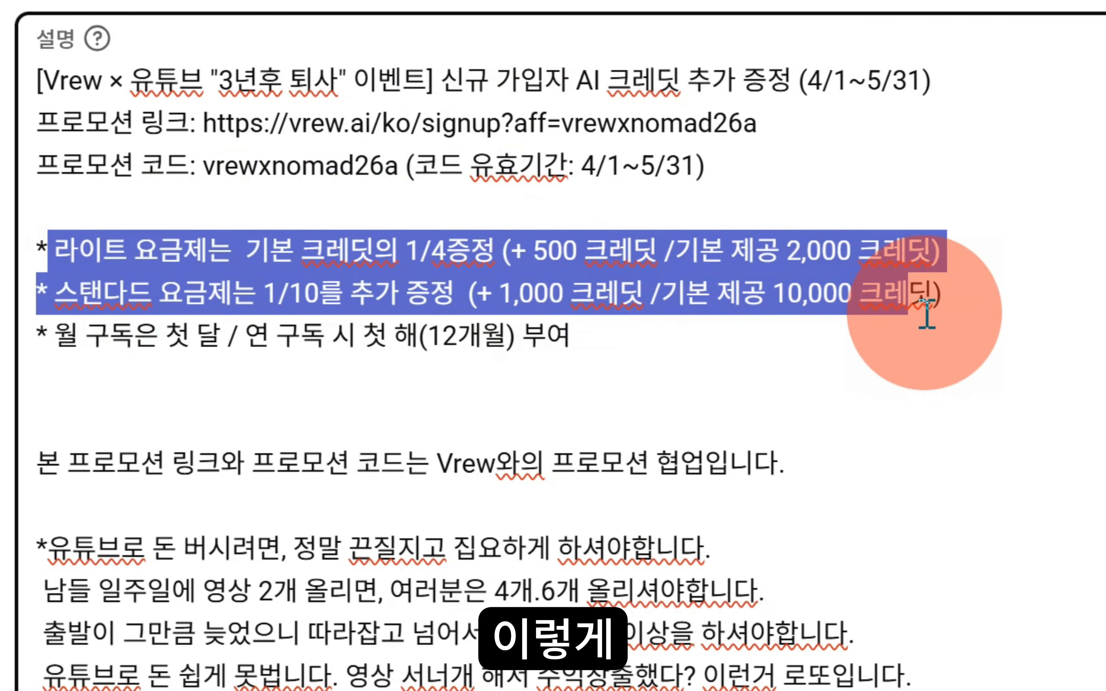
click(918, 321)
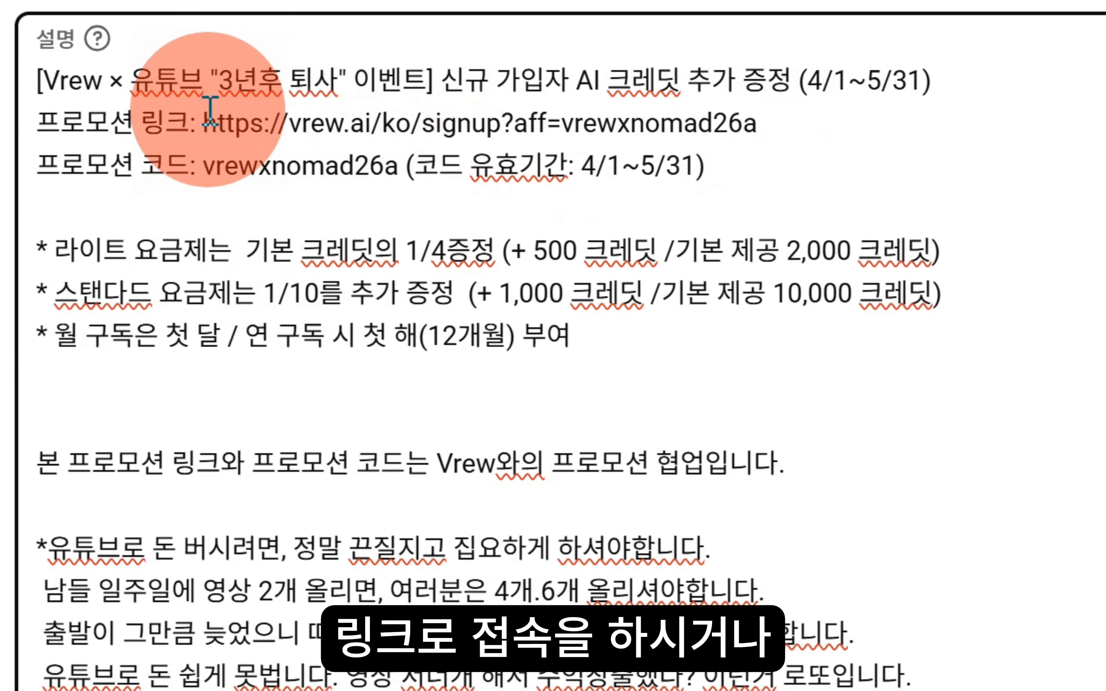
drag(204, 122, 500, 122)
drag(645, 116, 715, 126)
click(211, 165)
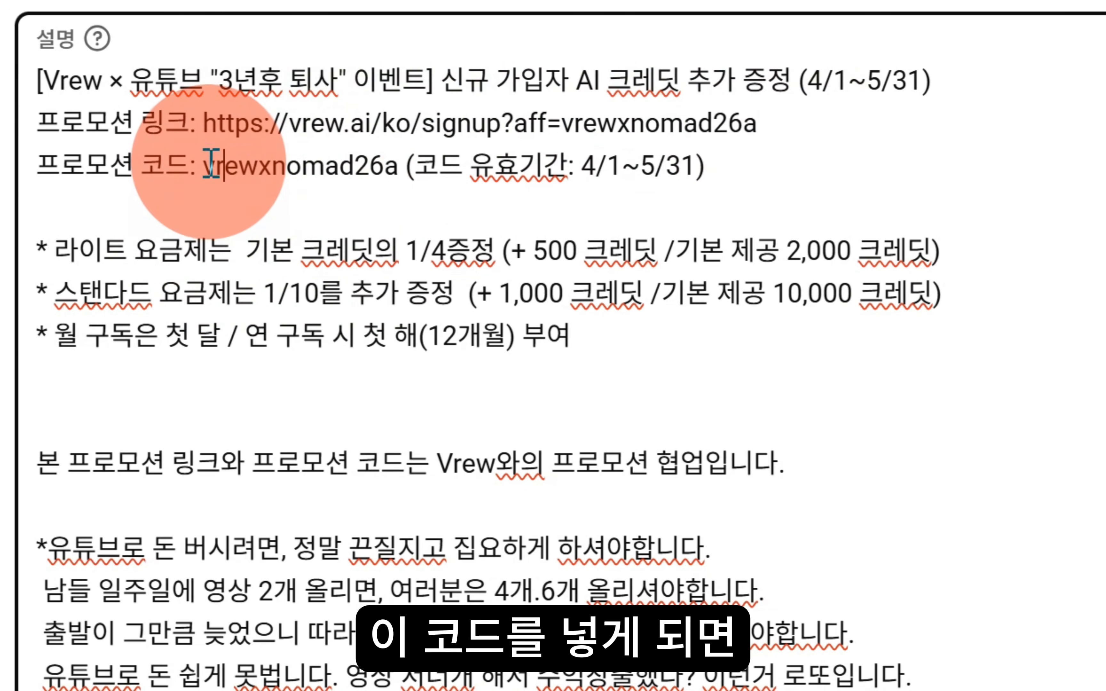
drag(213, 165, 397, 166)
drag(494, 252, 247, 252)
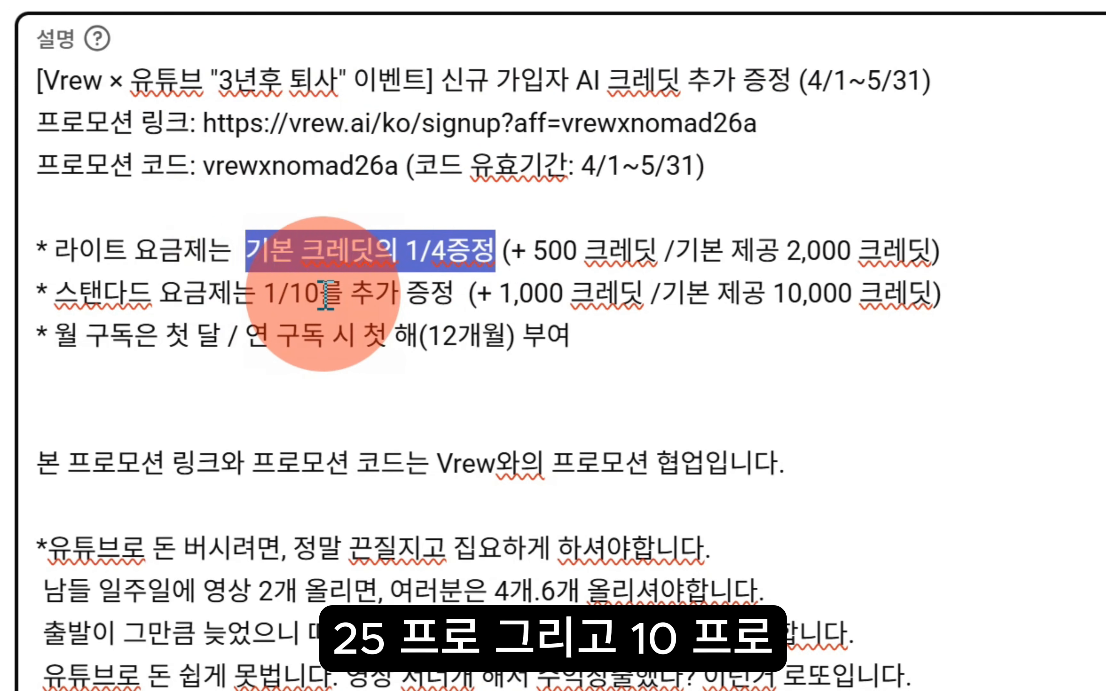
click(312, 294)
drag(312, 295, 235, 295)
click(379, 297)
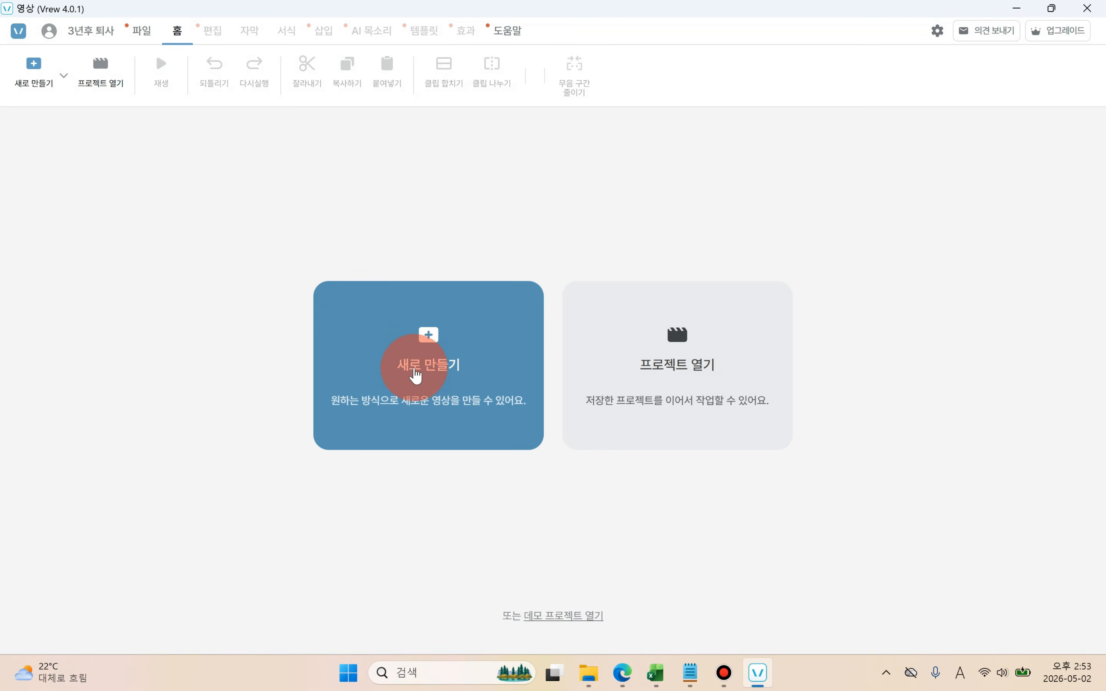
Step: Switch to Vrew and start a new text-to-video project (텍스트로 비디오 만들기) without a preset video style
click(429, 350)
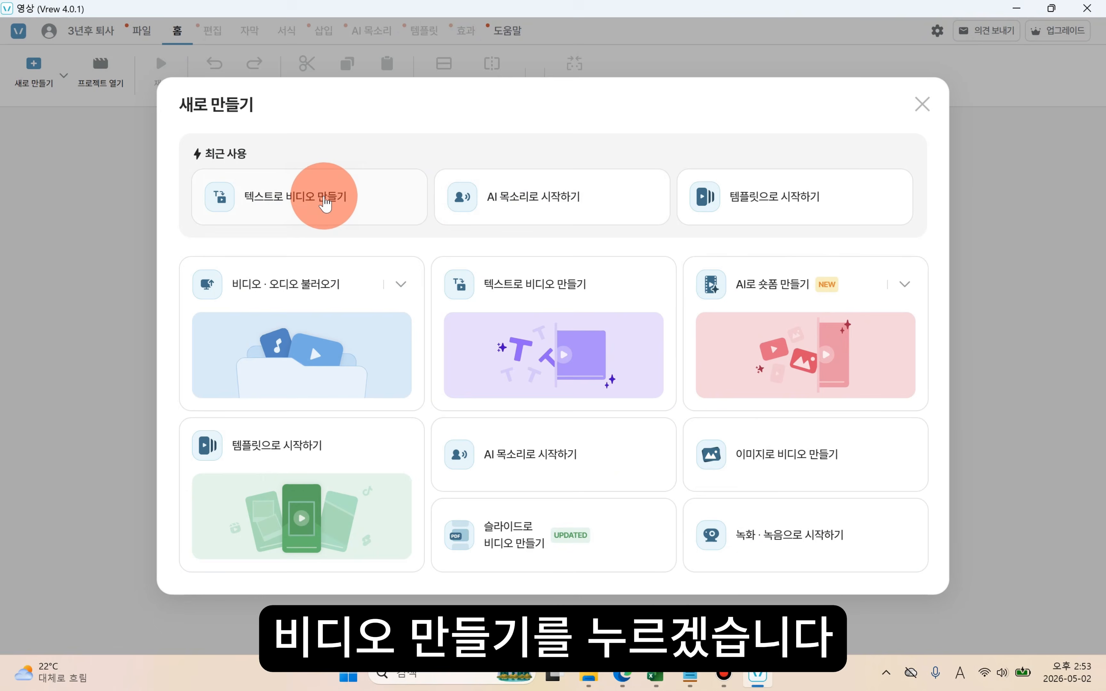
click(317, 203)
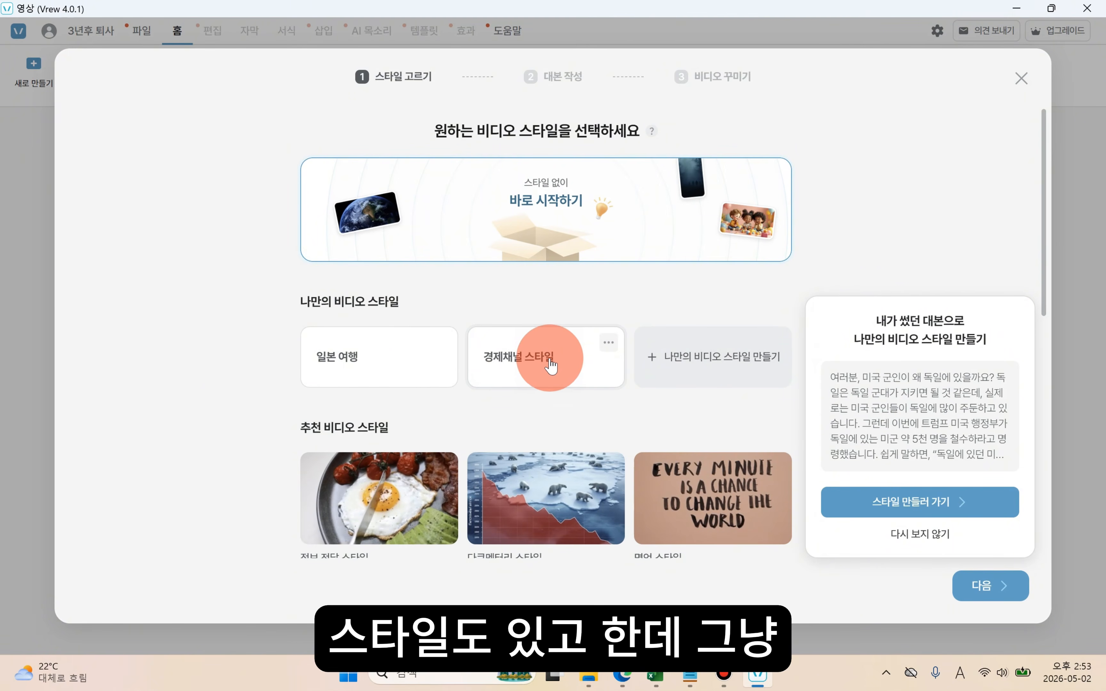
click(982, 590)
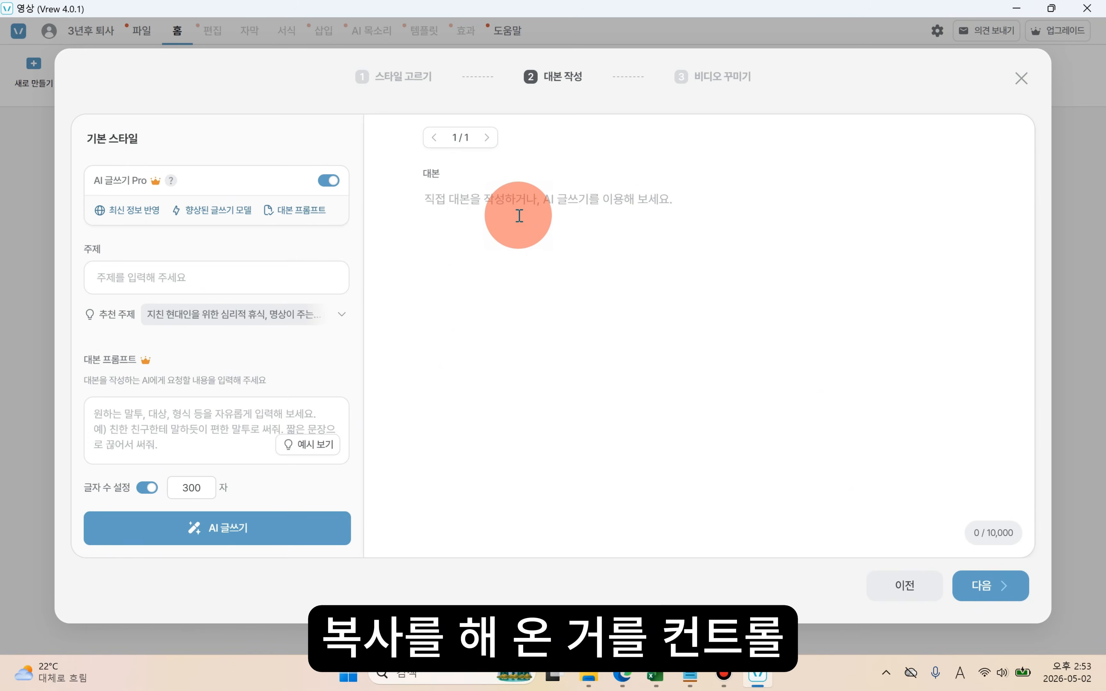
Step: Paste the copied news script as the video's 대본, check it through and proceed to 비디오 꾸미기
key(ctrl+v)
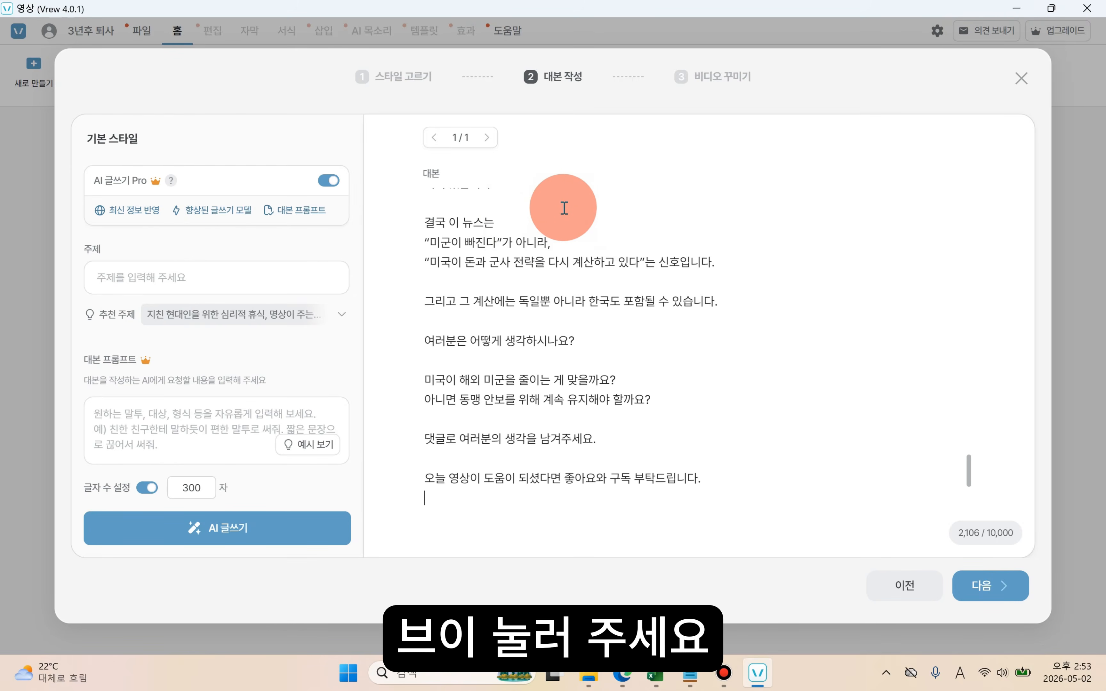
scroll(616, 314, up, 10)
scroll(615, 313, up, 3)
scroll(613, 307, down, 20)
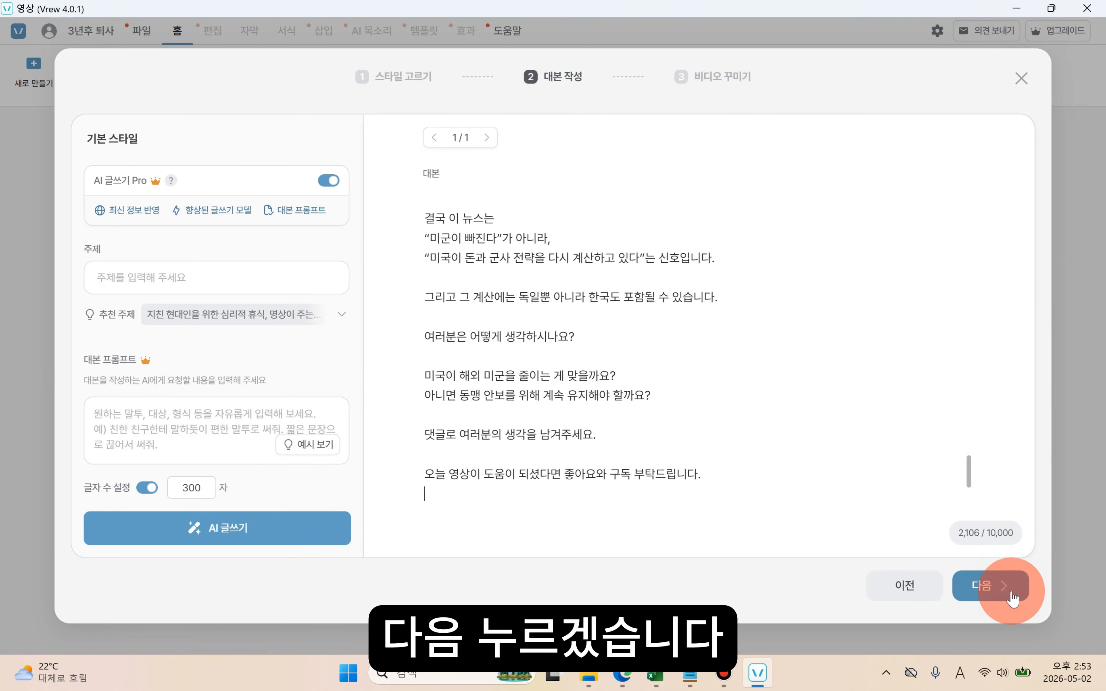
click(1001, 586)
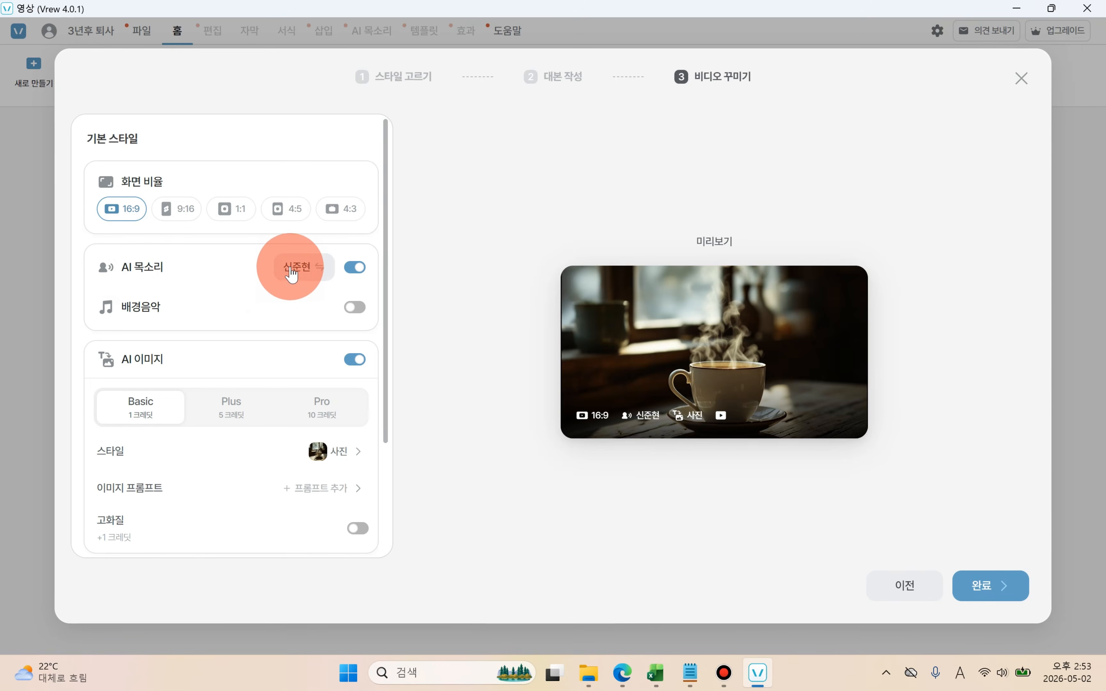
Step: Change the AI narration voice to the calm voice-actor option 신용준
click(304, 269)
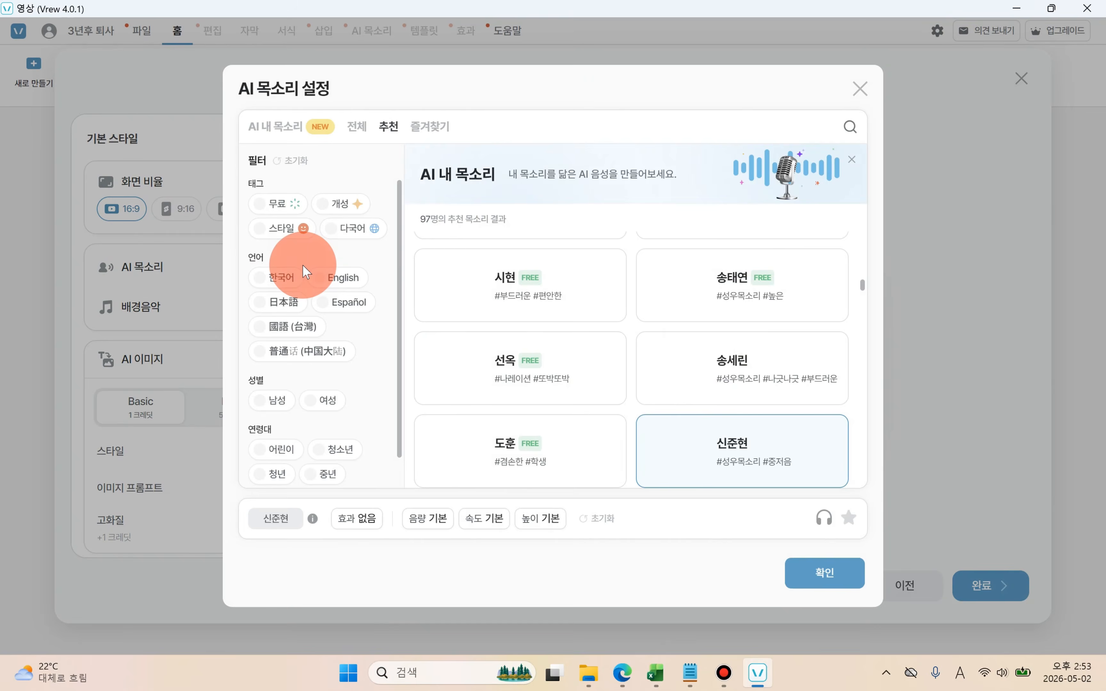
scroll(588, 289, down, 5)
scroll(585, 281, down, 3)
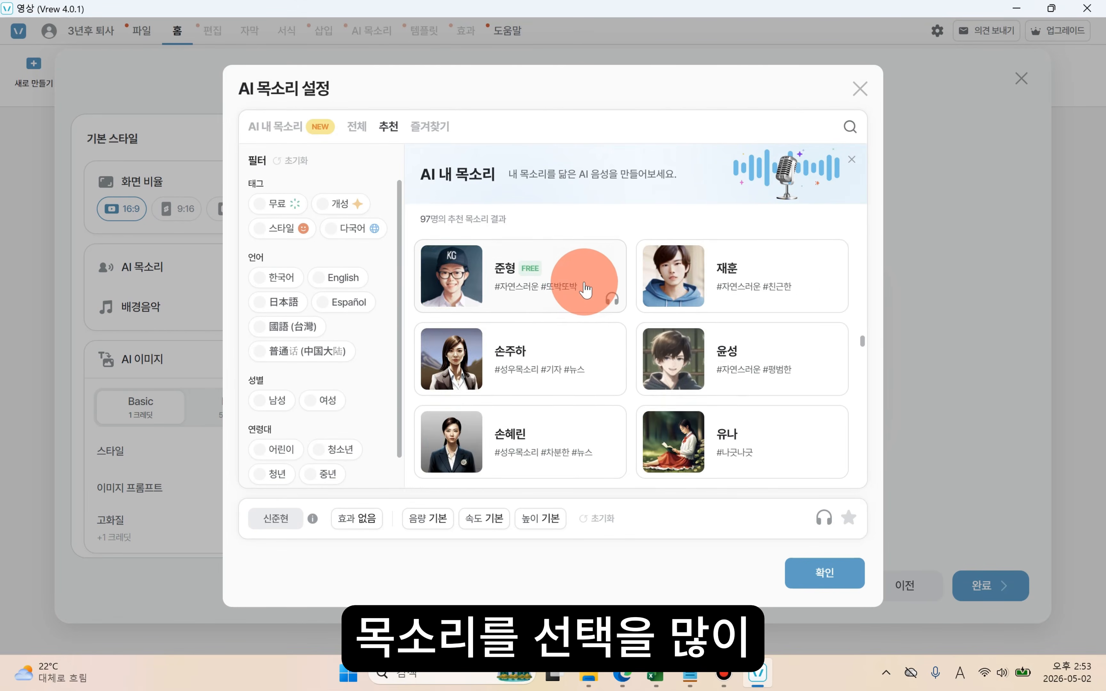
scroll(578, 279, up, 3)
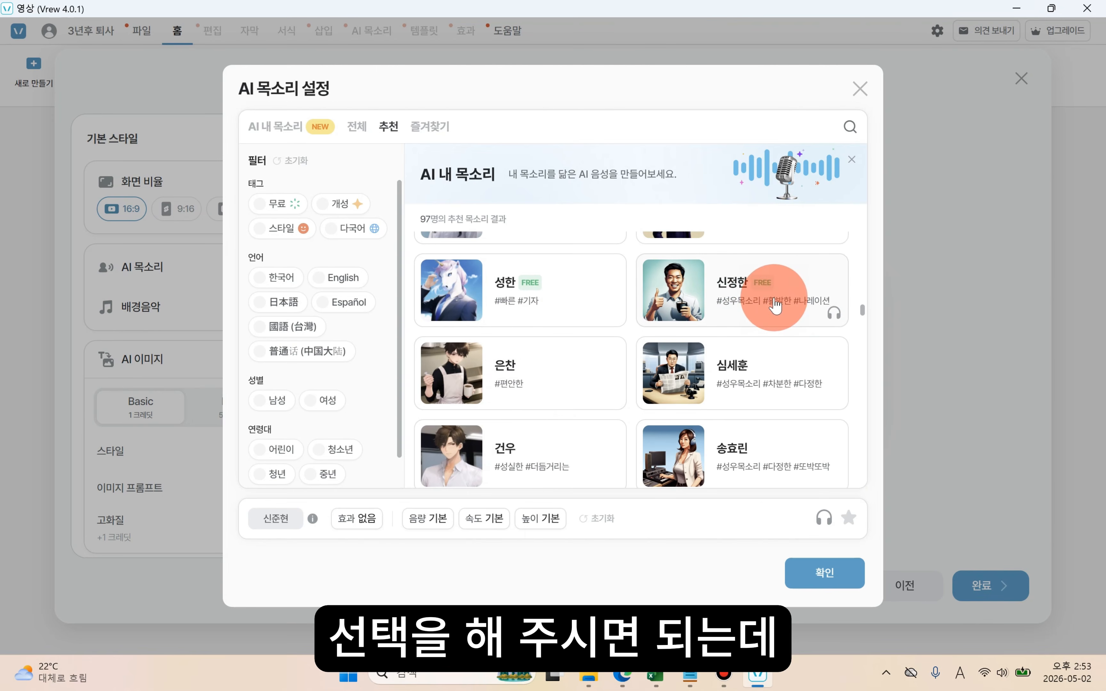
scroll(775, 306, down, 3)
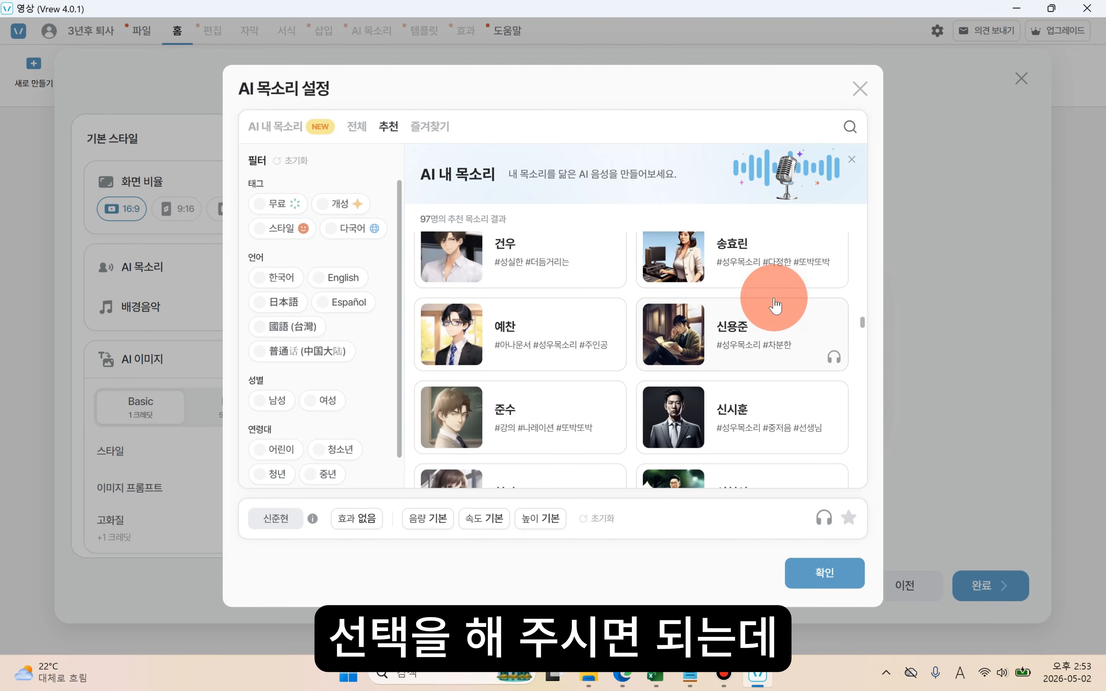
click(833, 360)
click(818, 567)
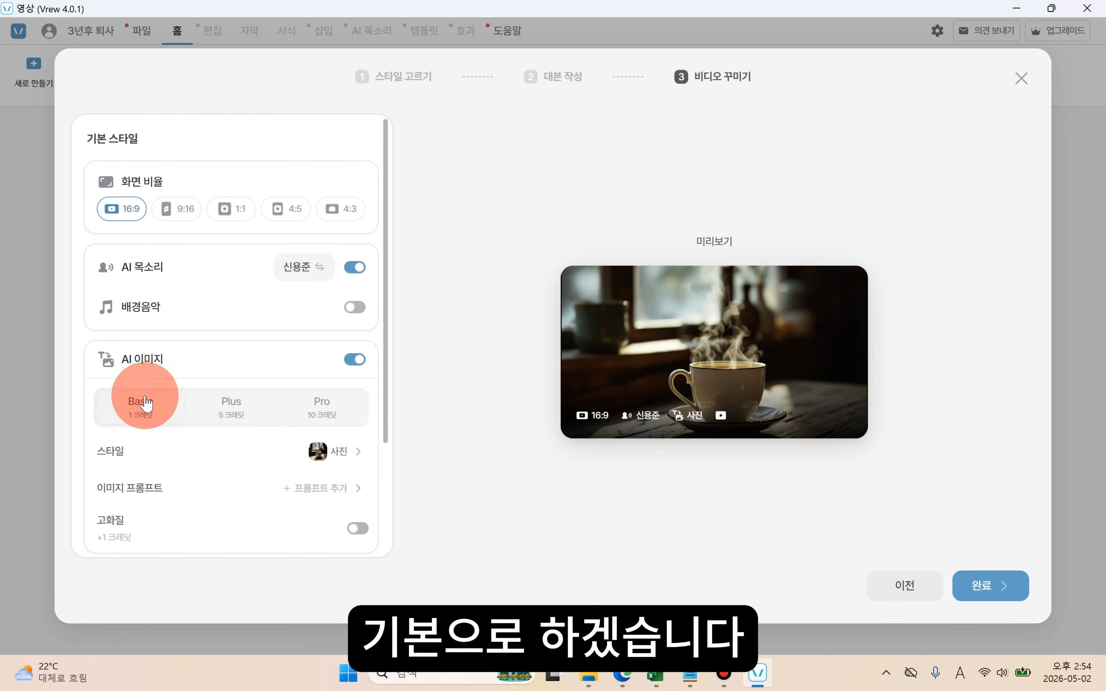
Step: Try the Plus and Pro tiers for AI images and return to Basic
click(224, 412)
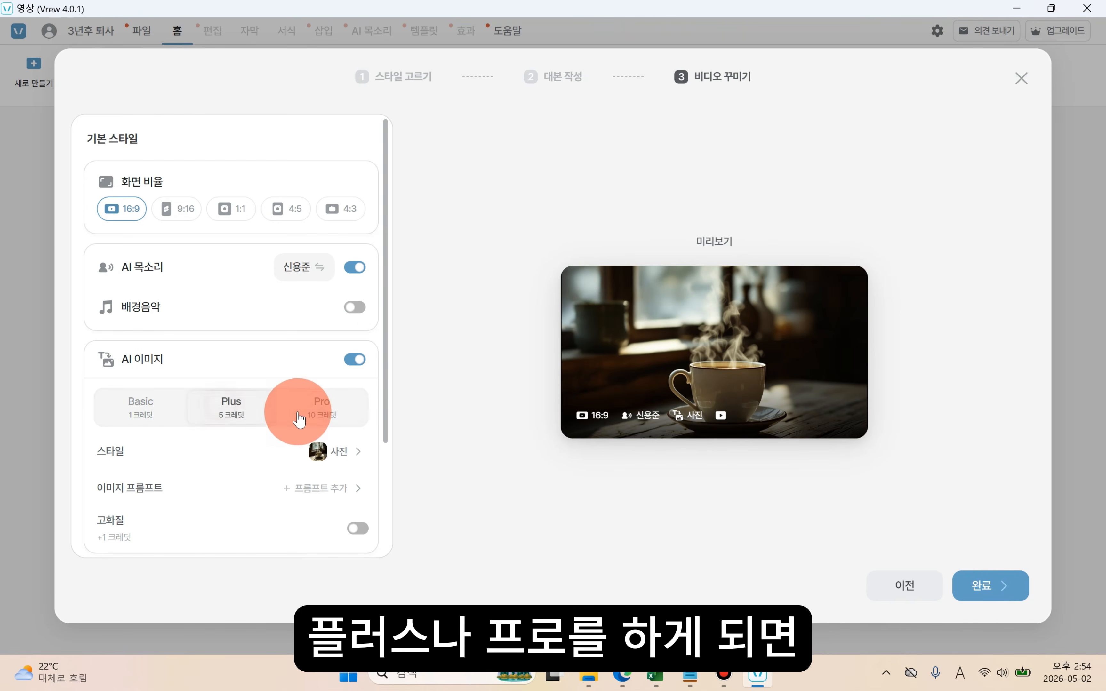
click(314, 413)
click(234, 424)
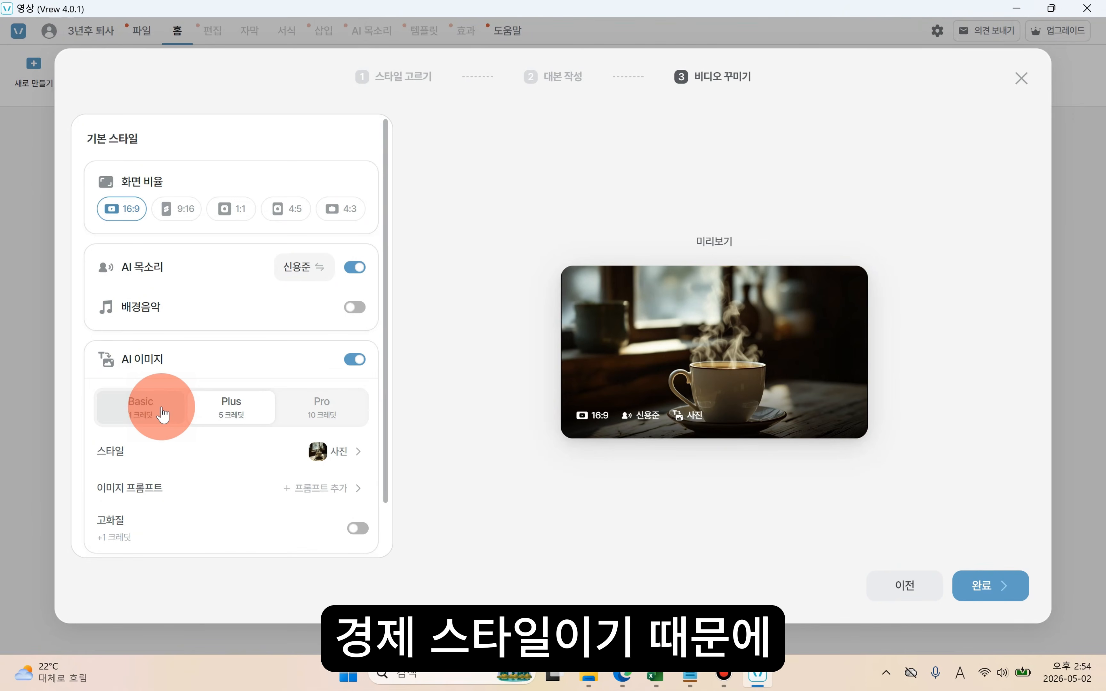
click(148, 414)
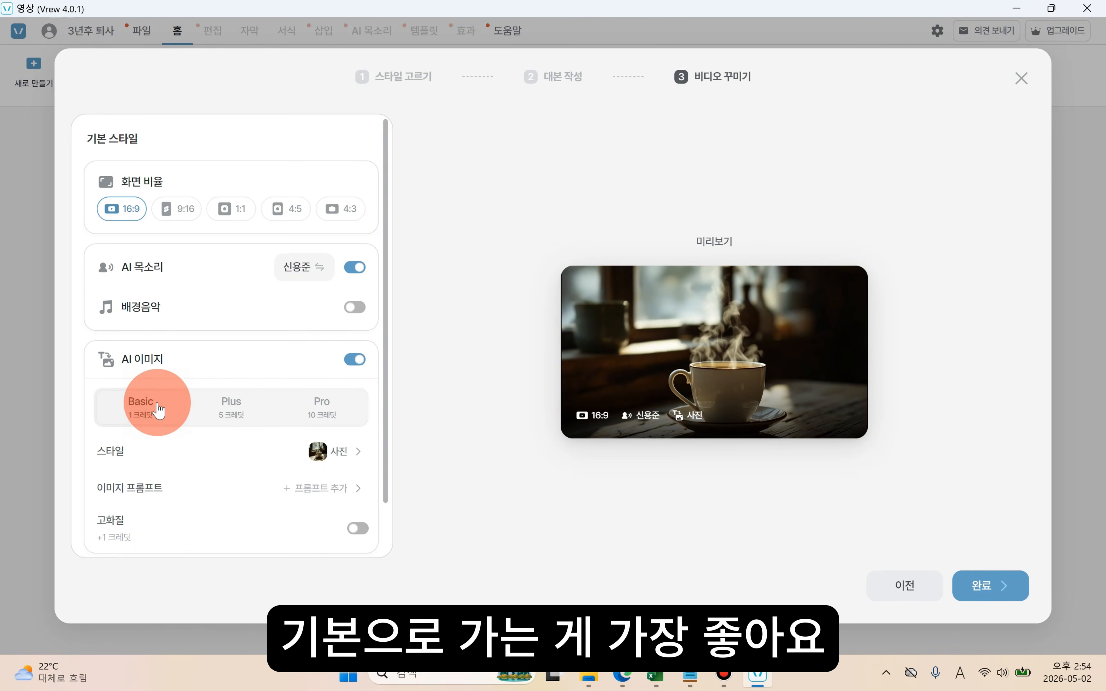
Step: Check the AI image style choices, keep 사진 and turn off 무료 비디오
scroll(153, 405, down, 2)
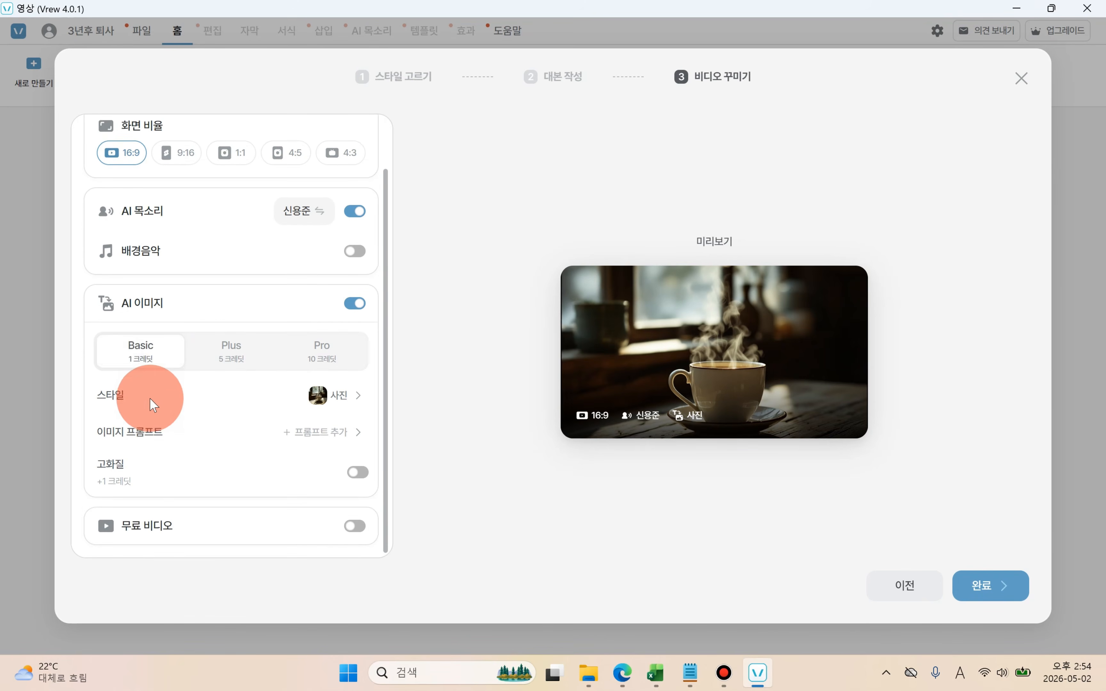
click(344, 397)
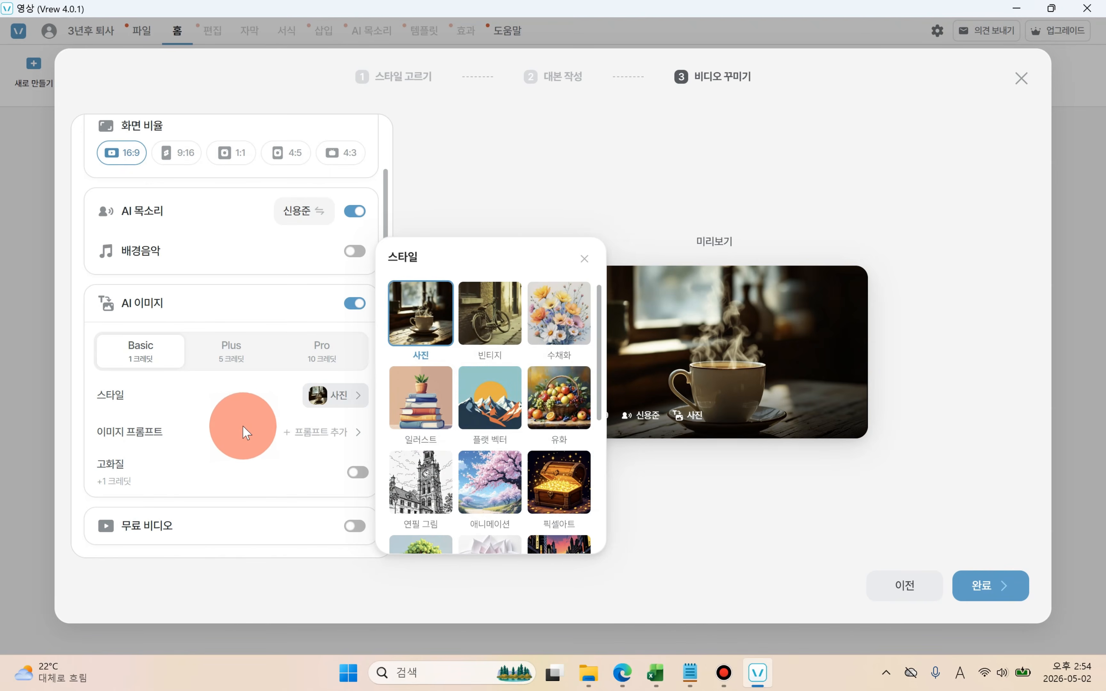
click(241, 427)
click(338, 396)
click(167, 403)
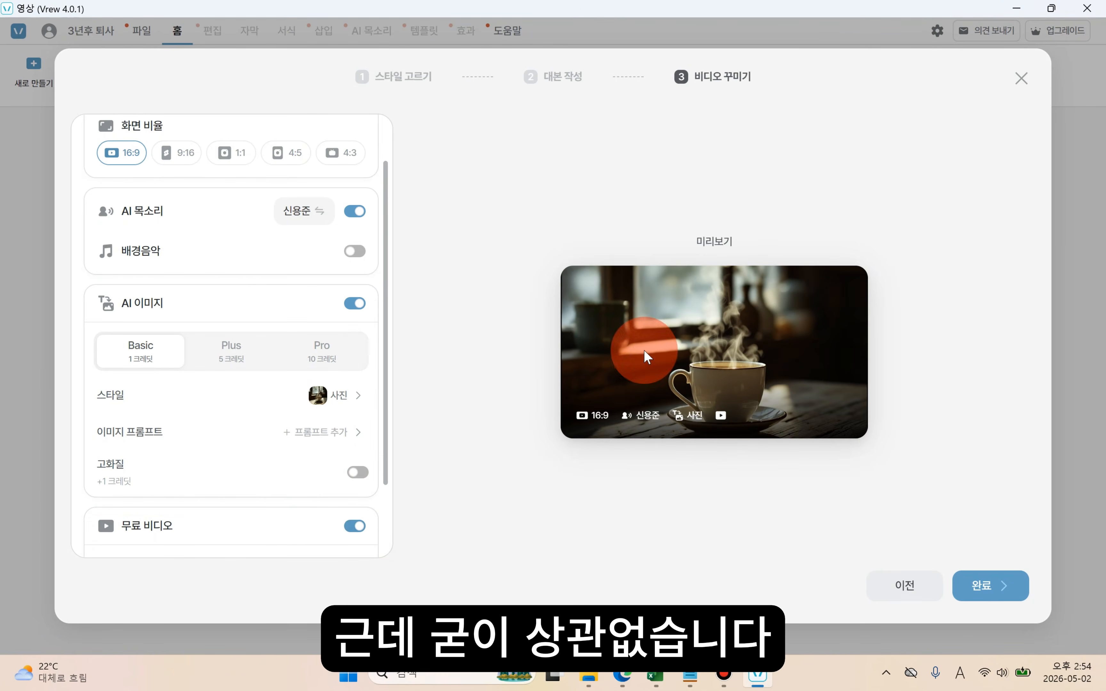
click(357, 528)
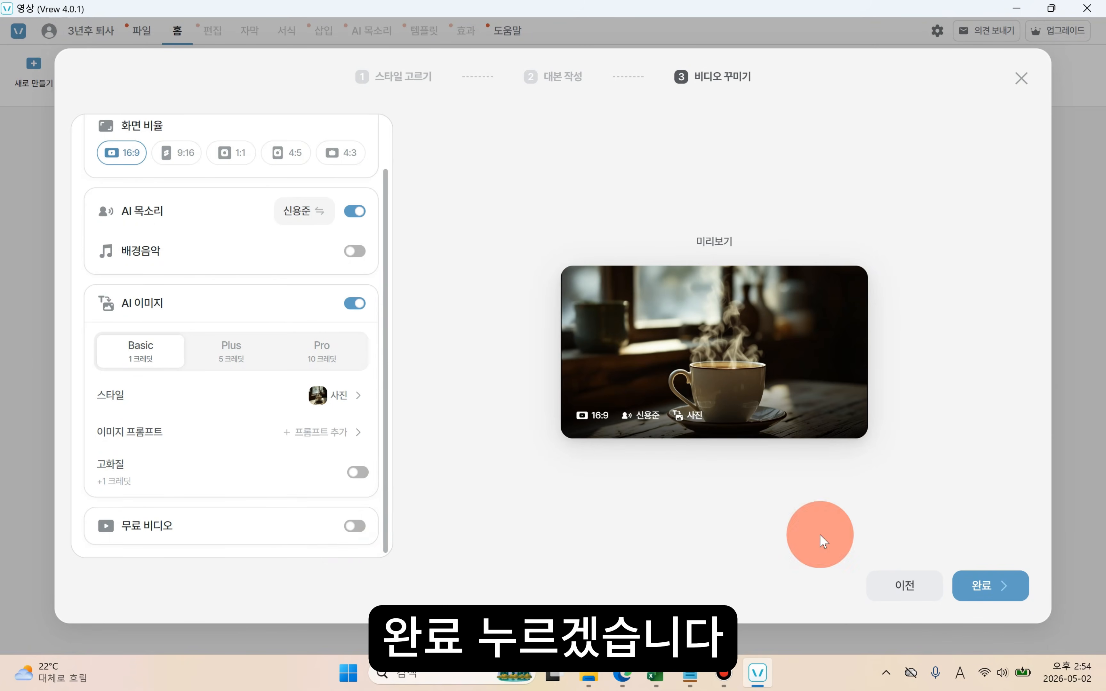
Step: Complete the video setup and confirm the start of video generation
click(987, 590)
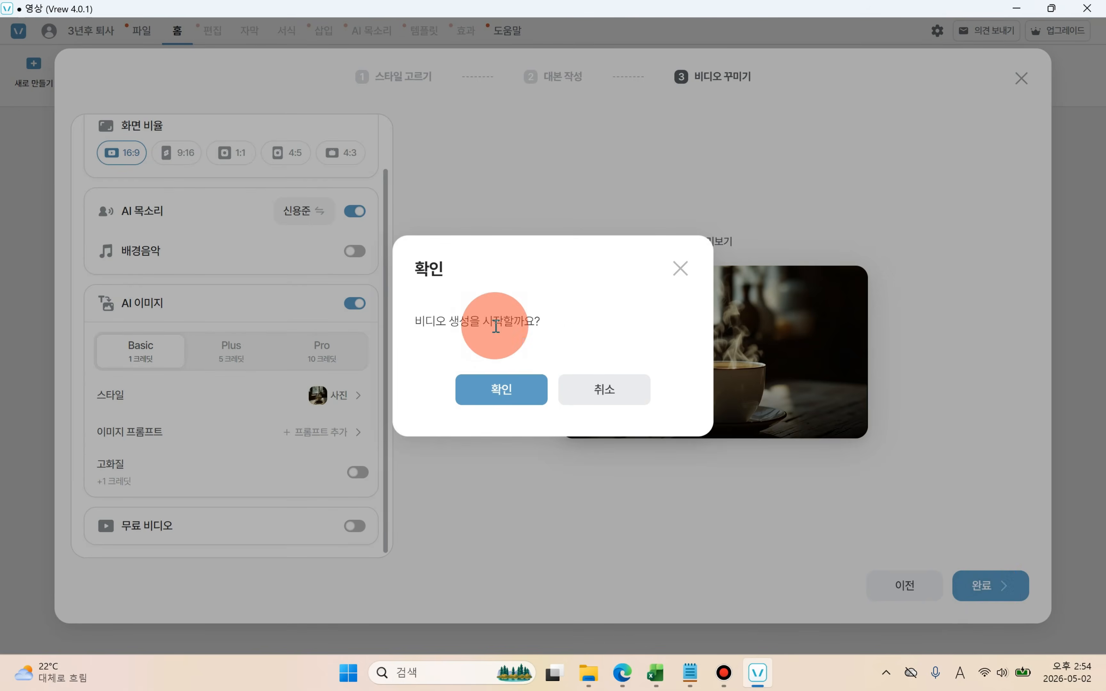
drag(424, 324, 533, 332)
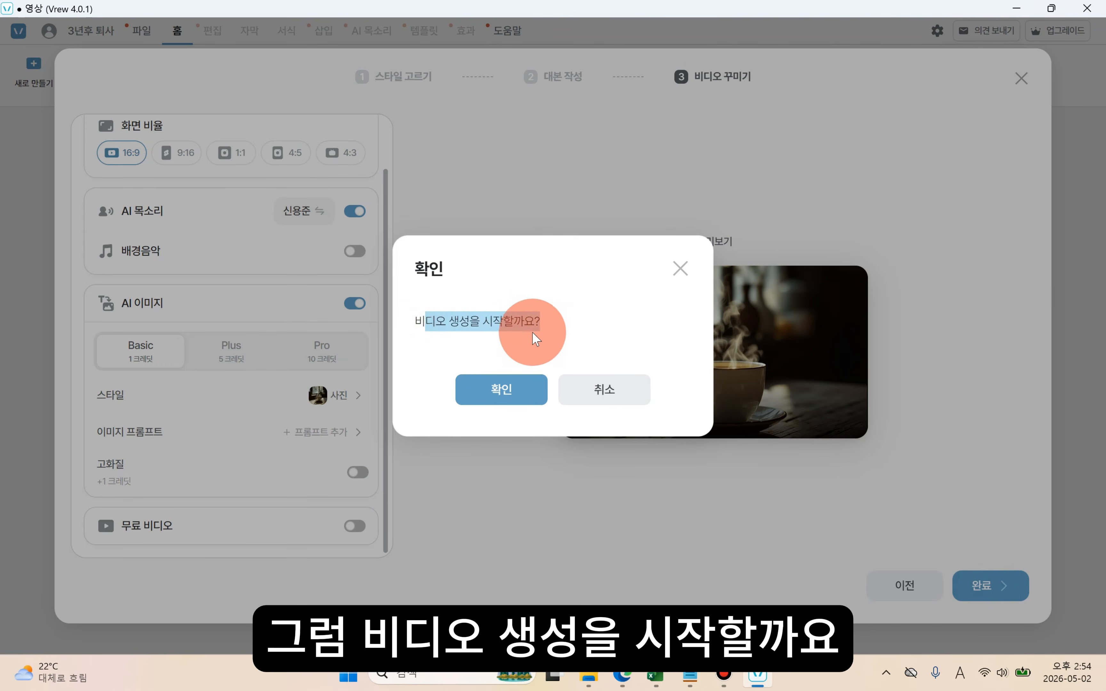
click(502, 388)
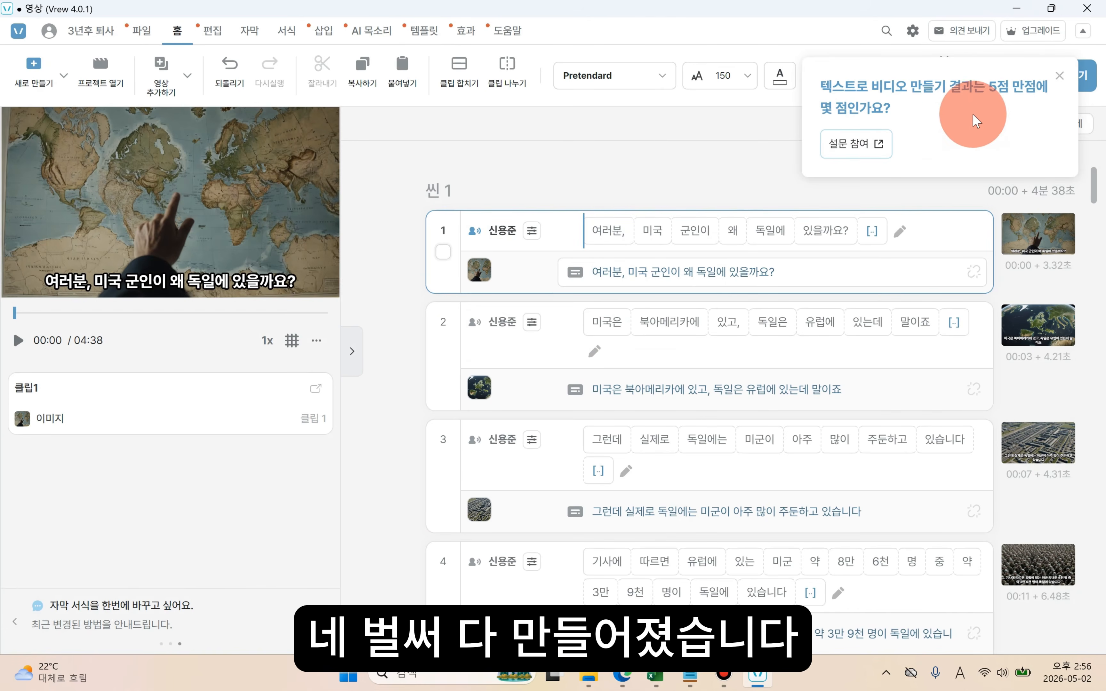
Step: Dismiss the survey pop-up and play the generated video from clip 1
click(1058, 78)
click(563, 255)
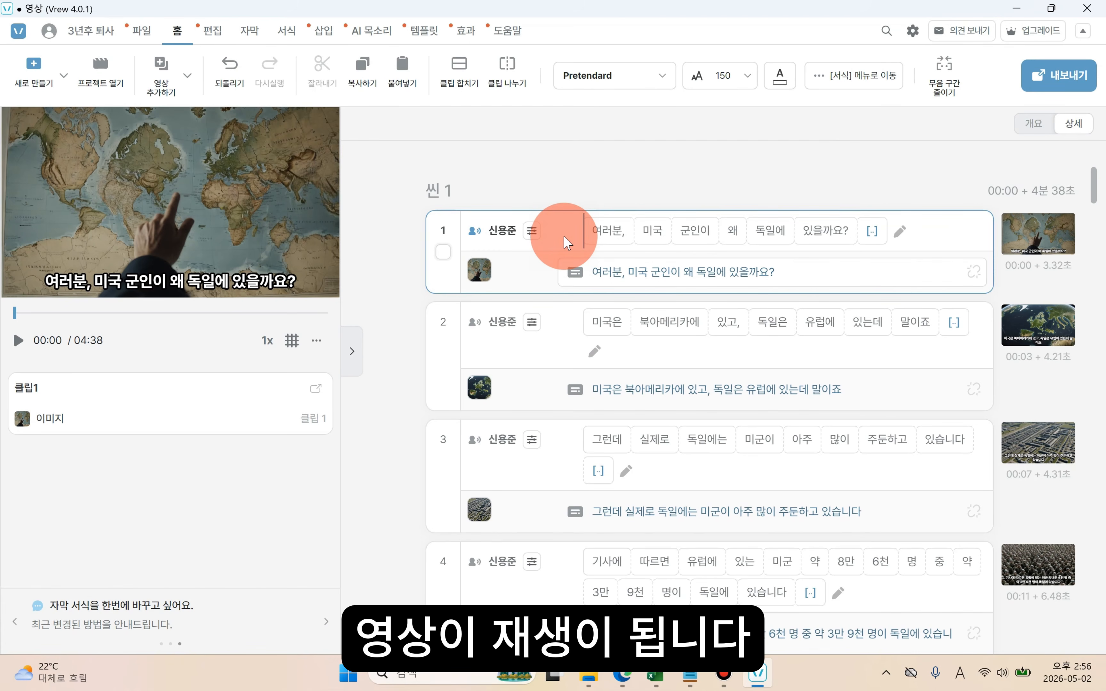
click(20, 344)
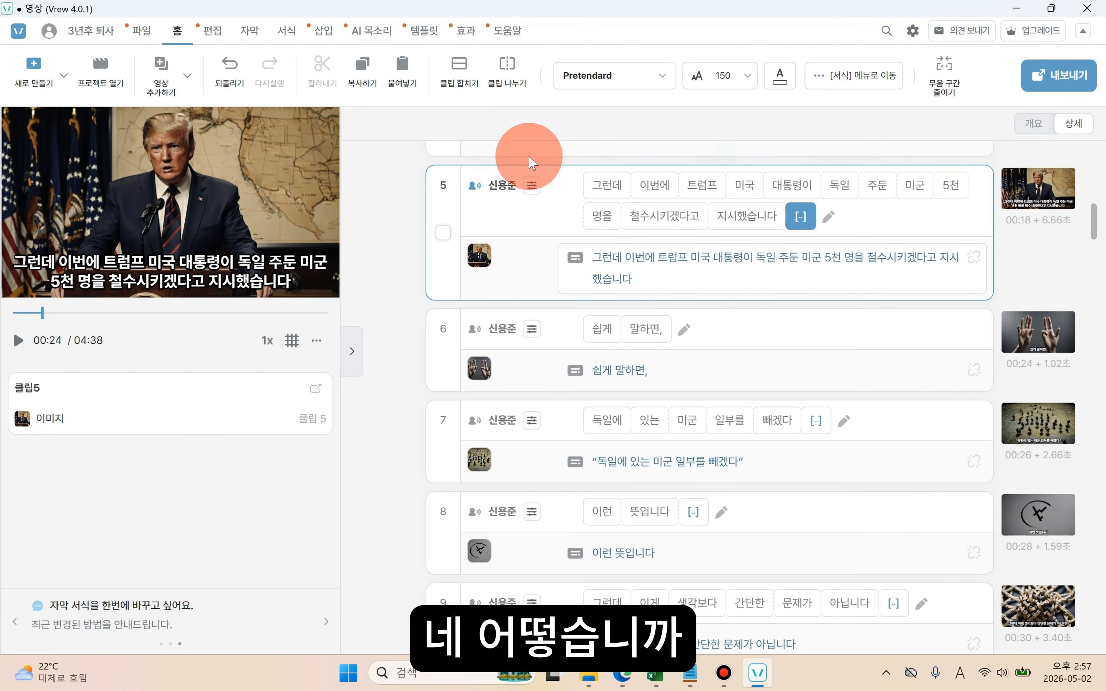
Step: Go through clips 1 to 6 one by one and check whether each generated image suits its subtitle
scroll(571, 288, up, 10)
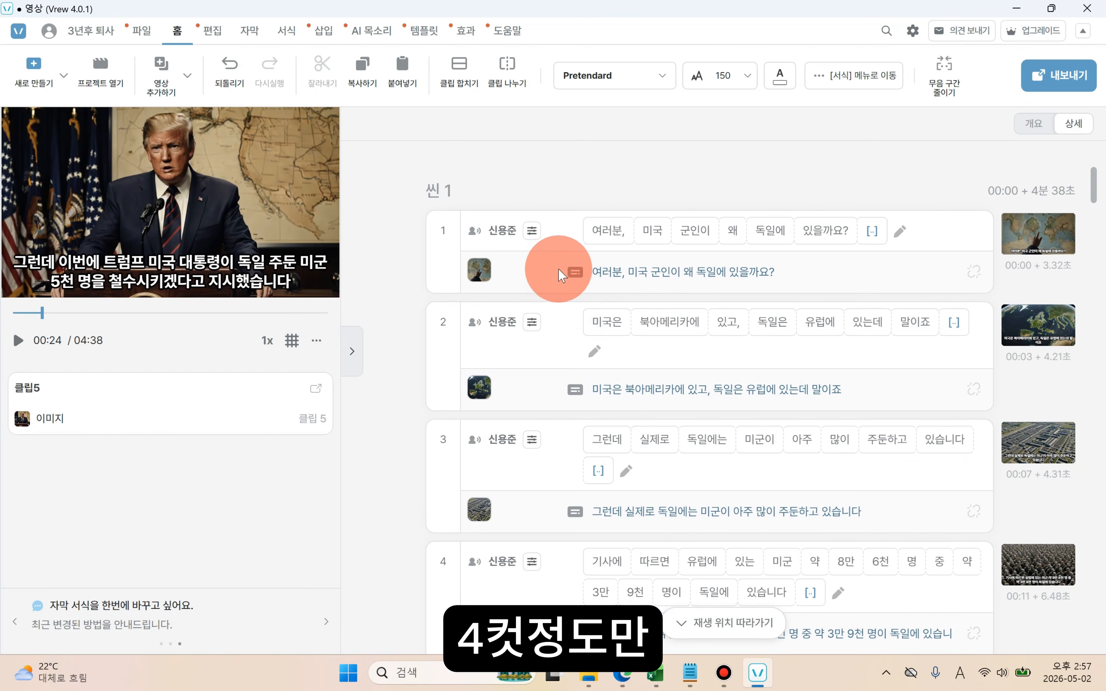
click(569, 233)
click(569, 319)
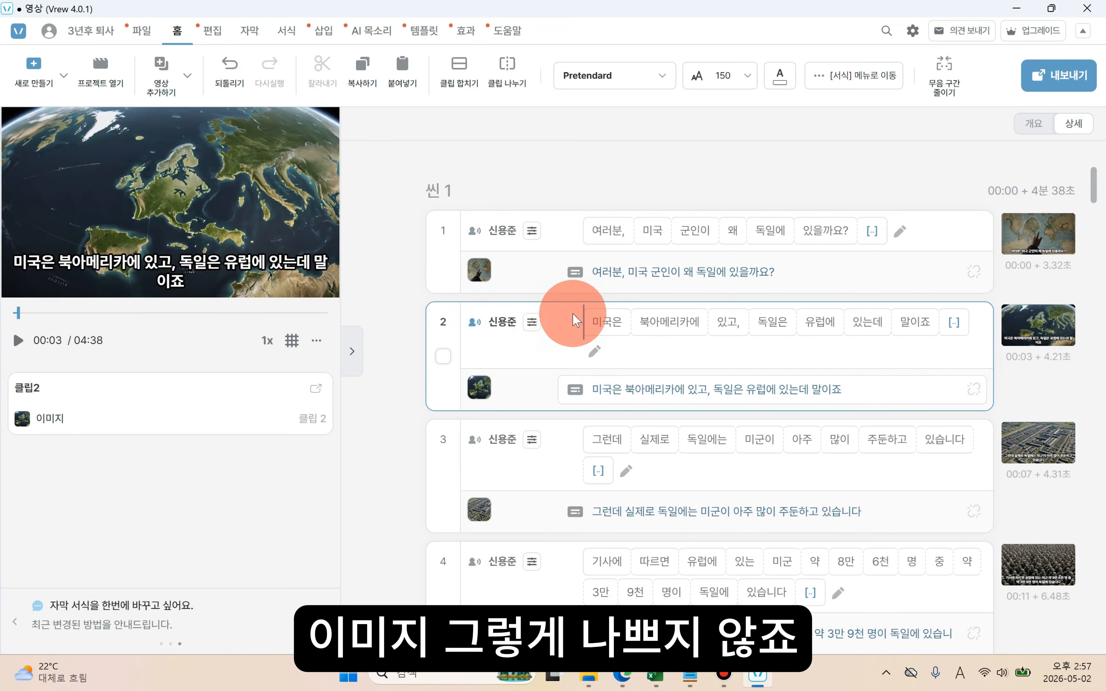
click(571, 425)
scroll(576, 393, down, 5)
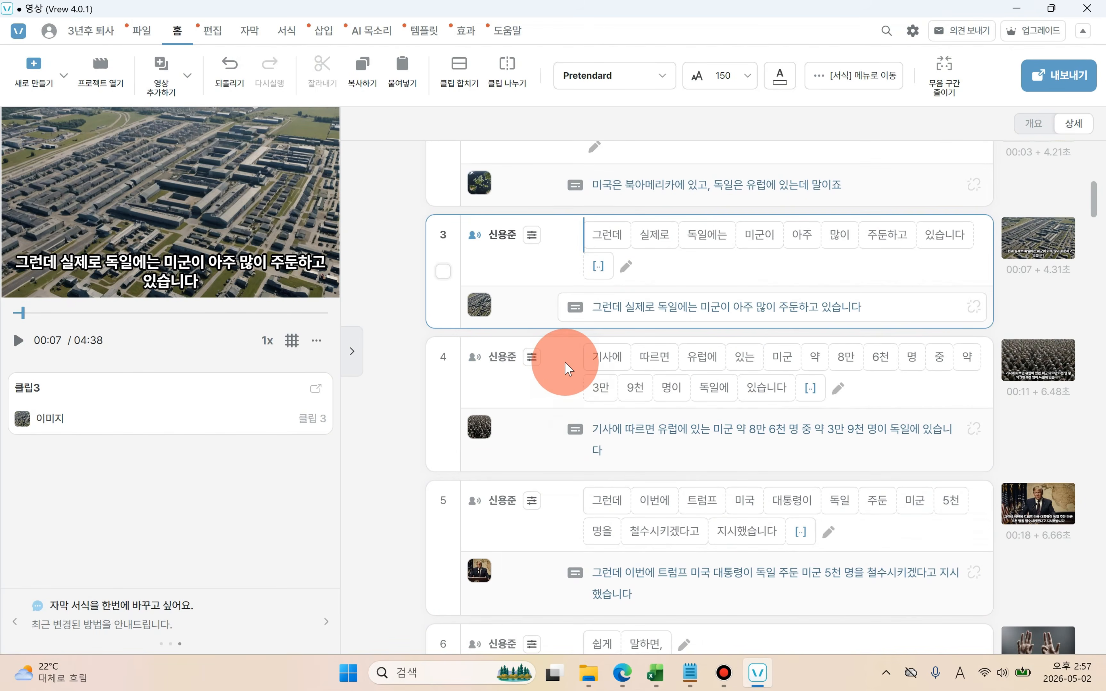
click(566, 362)
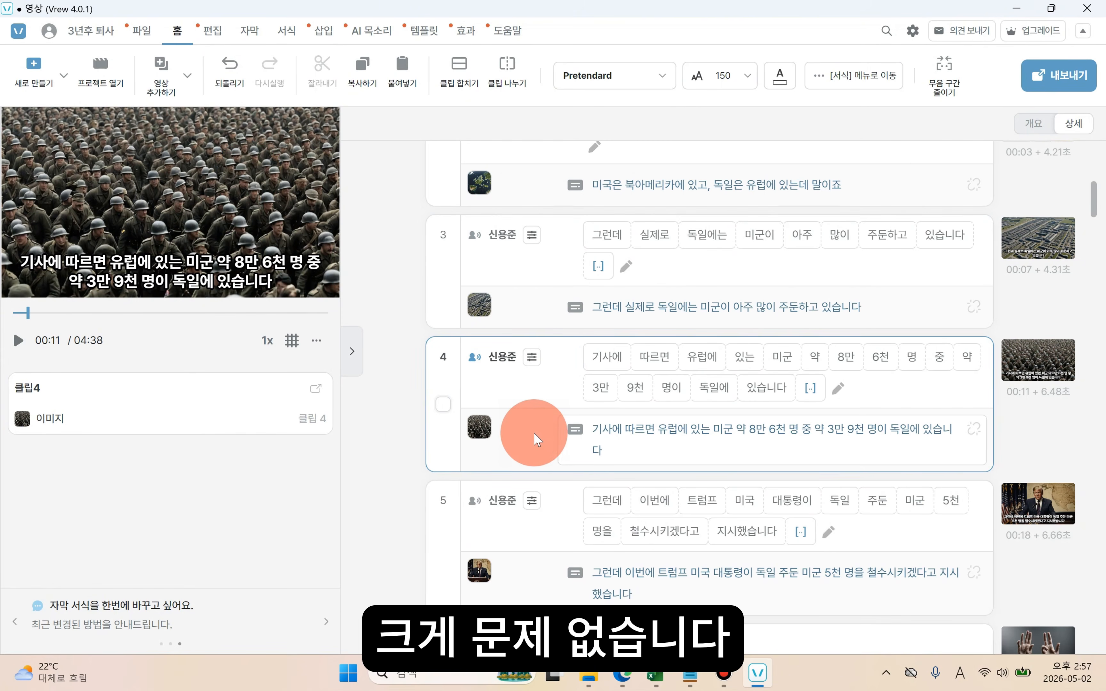
click(580, 496)
scroll(572, 487, down, 5)
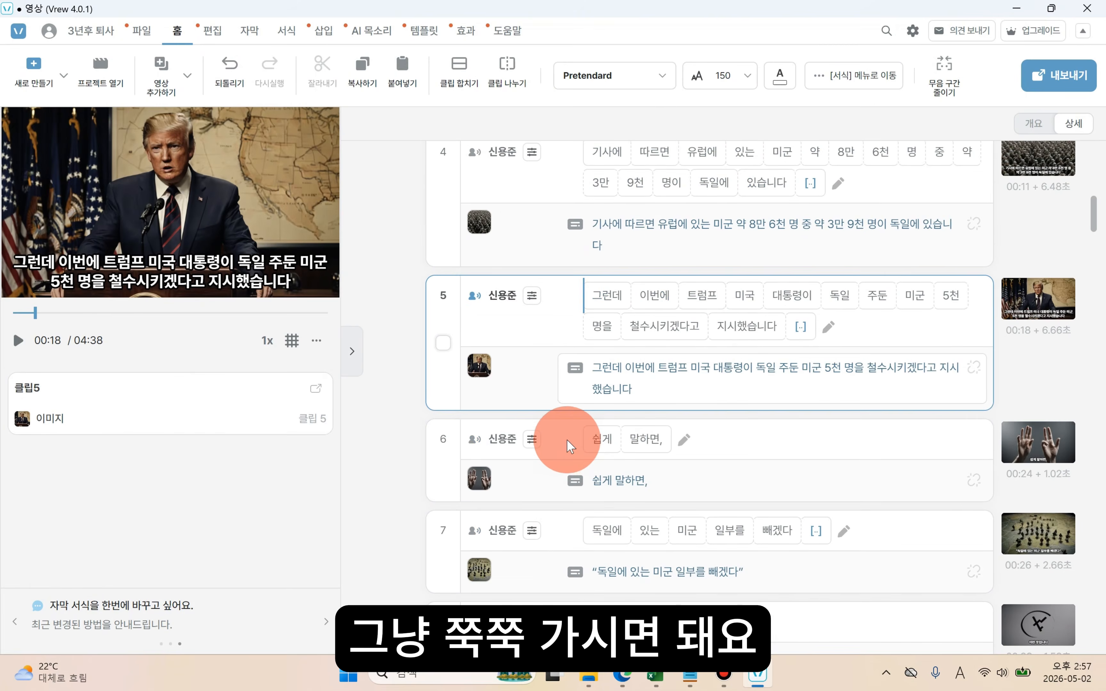
click(567, 440)
scroll(512, 380, down, 2)
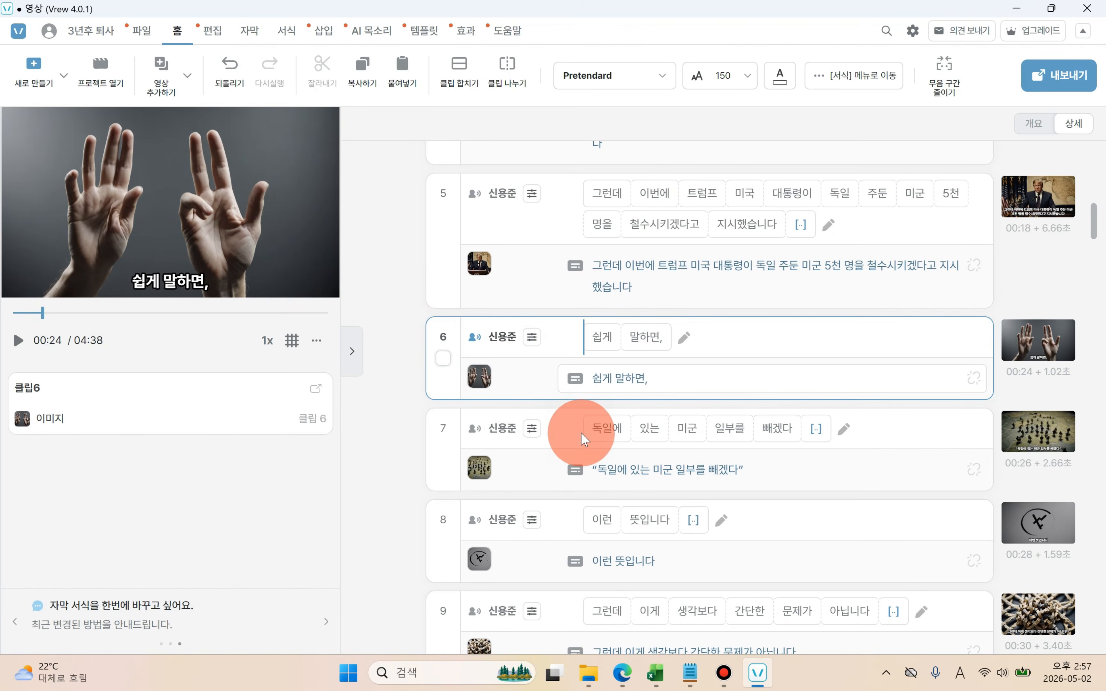
Step: Replace clip 6's image with one newly generated AI image in 사진 style, using the Basic model and 4:3 ratio
mouse_move(471, 376)
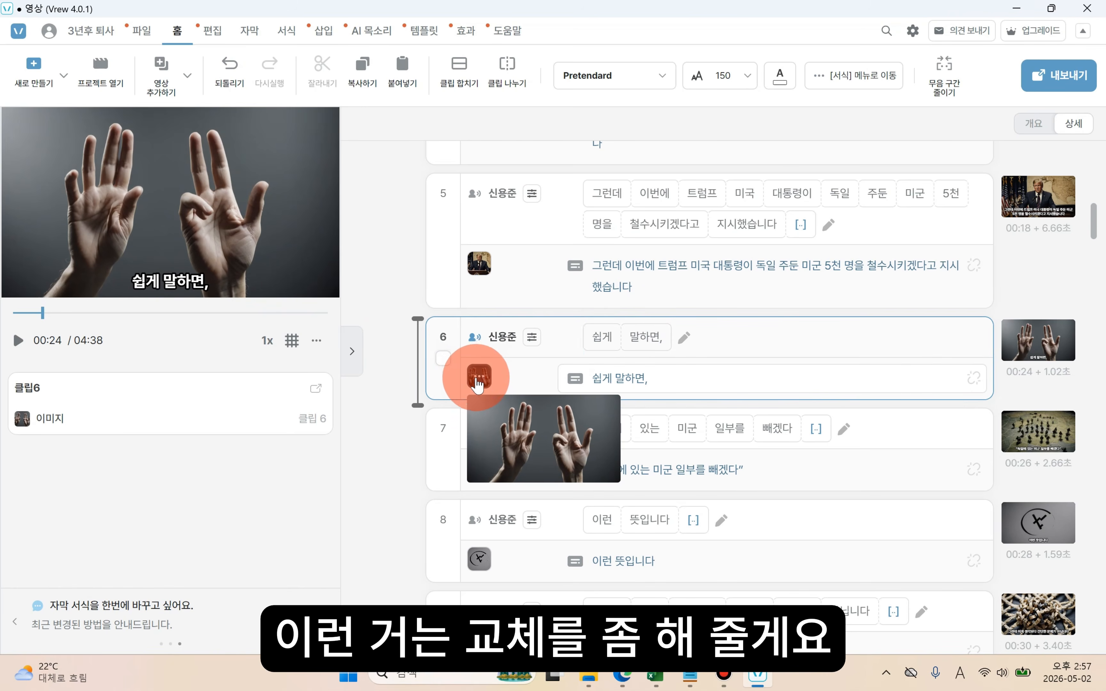
click(477, 380)
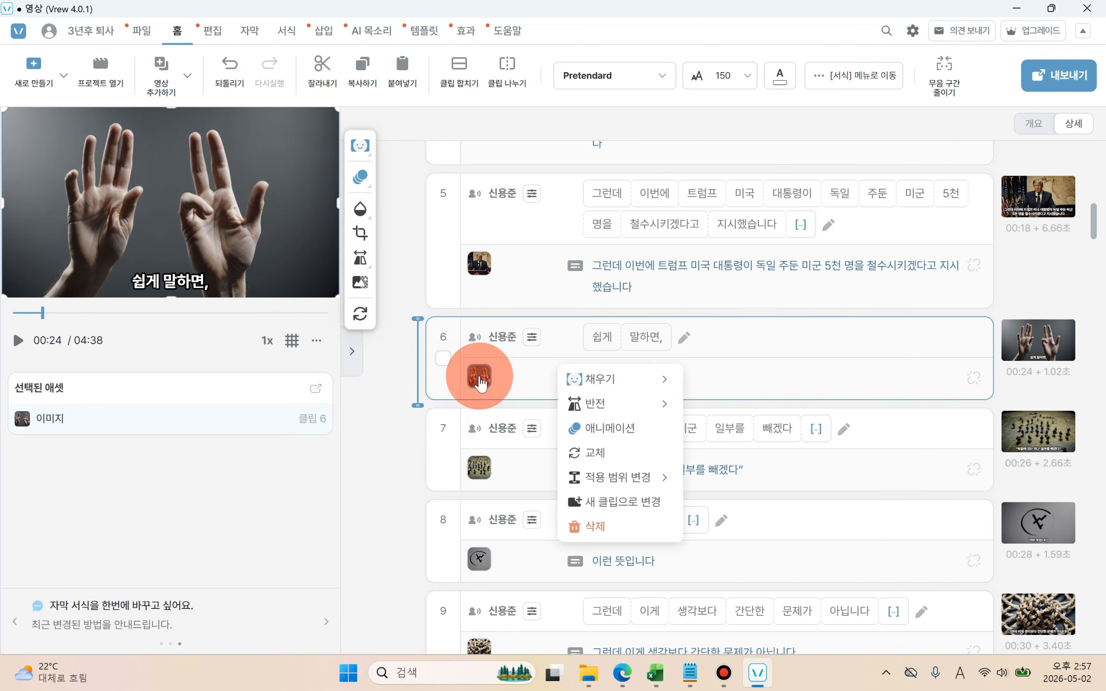
click(576, 447)
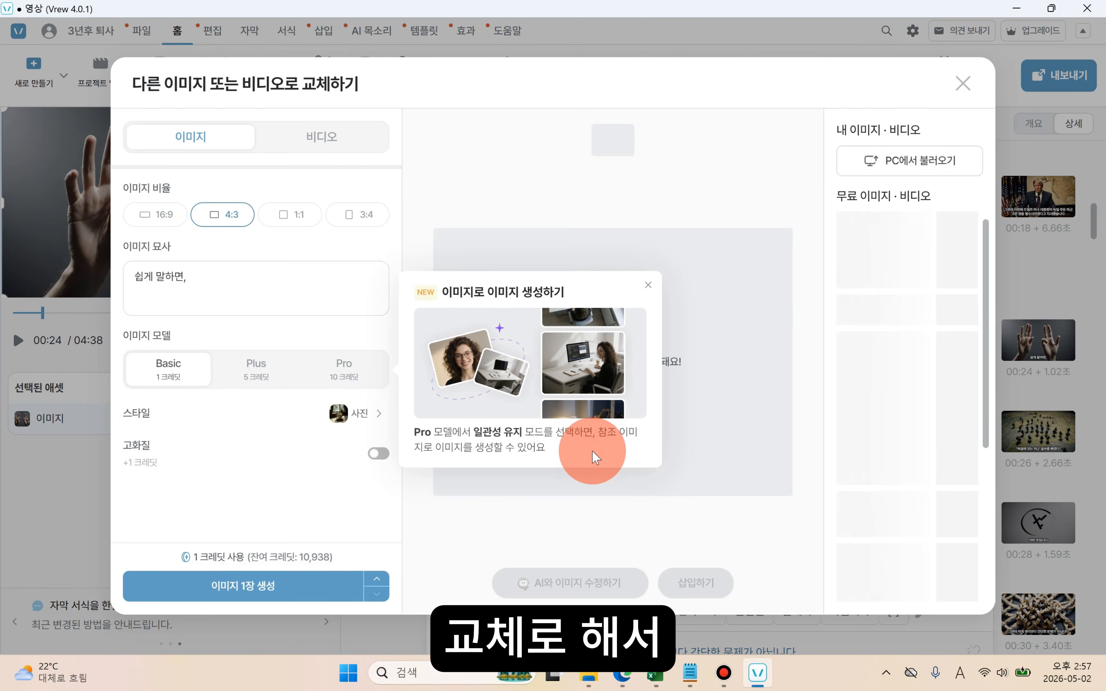
click(260, 587)
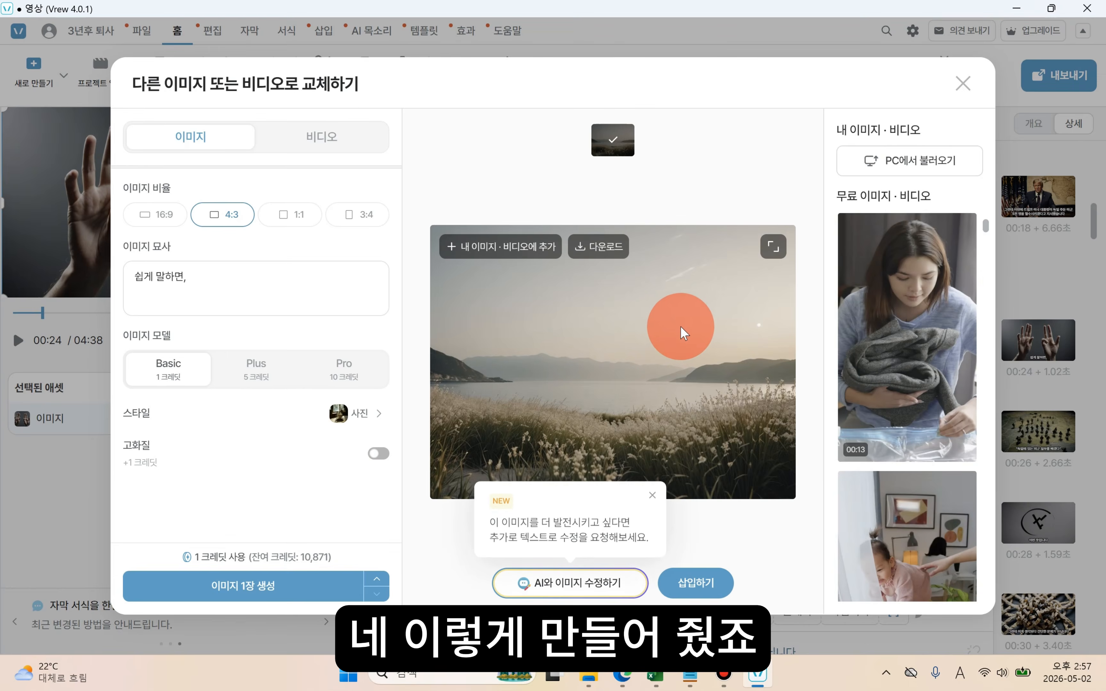
click(699, 584)
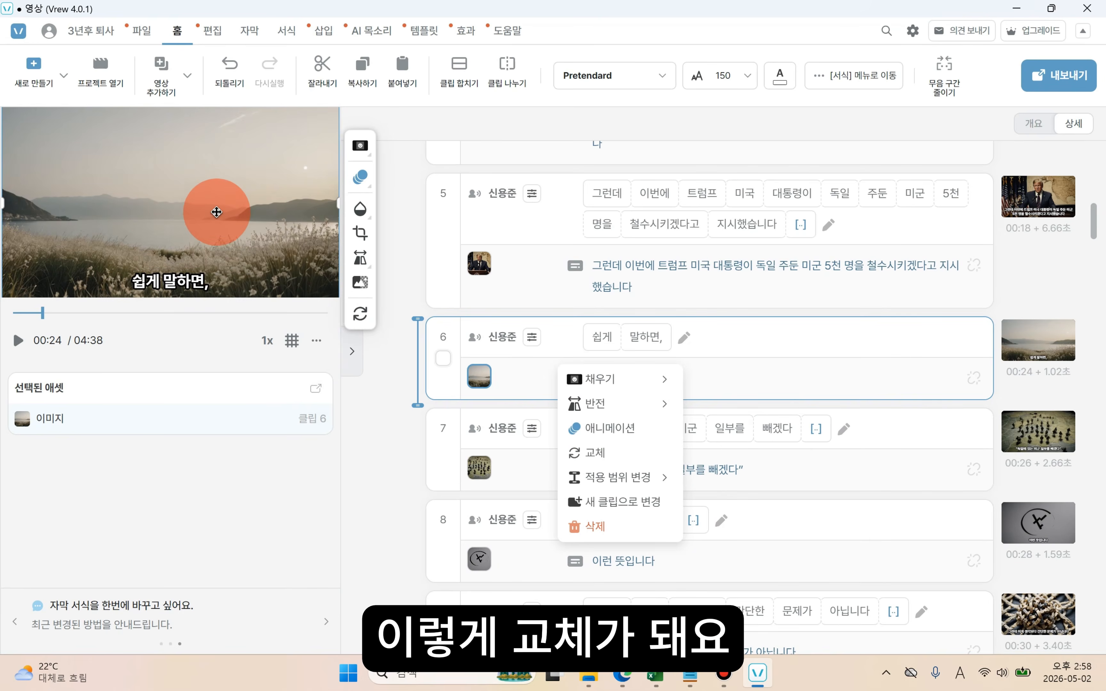
Step: Look through clips 7 to 15 and check whether each image suits its subtitle
click(543, 424)
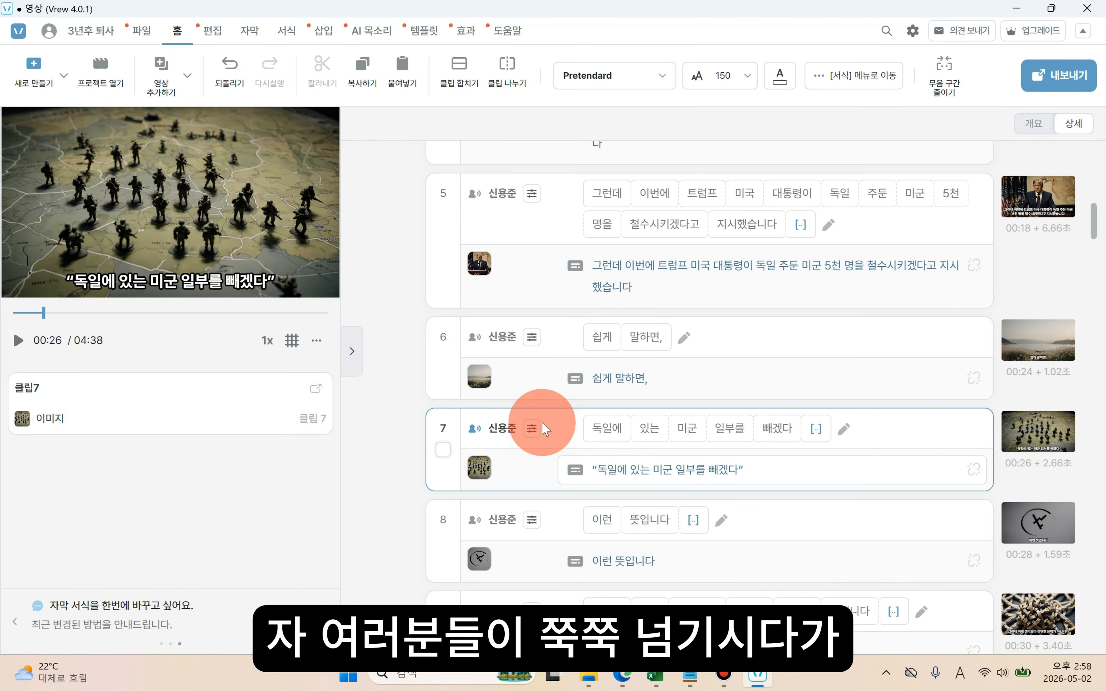
scroll(548, 423, down, 2)
click(563, 424)
click(579, 502)
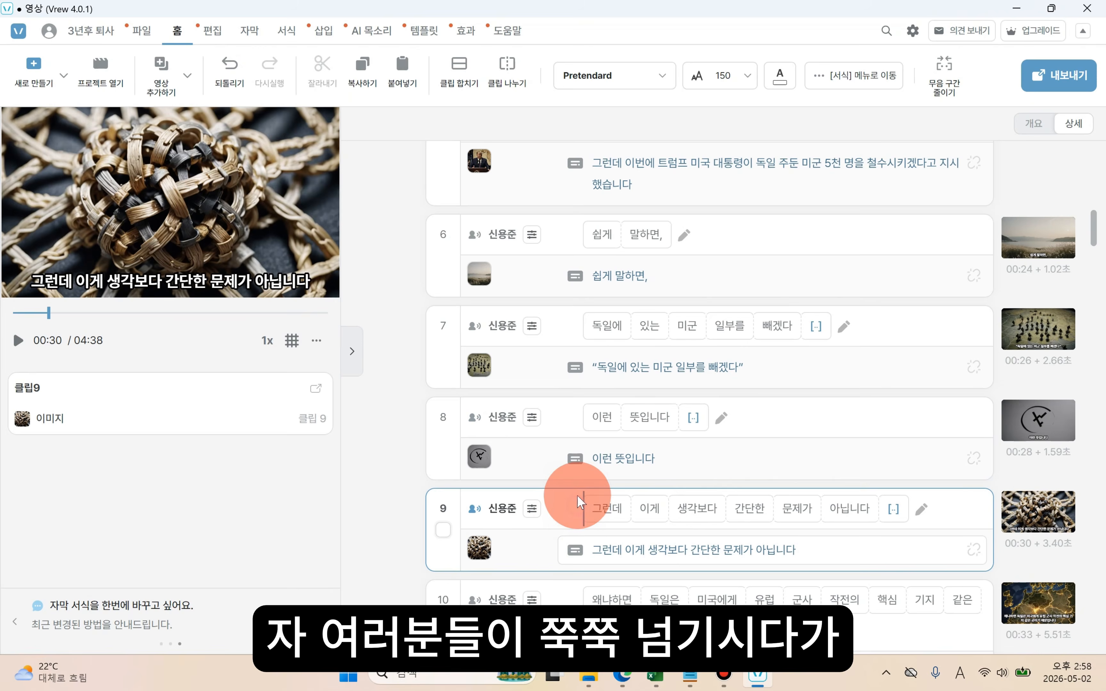
scroll(566, 466, down, 2)
click(576, 498)
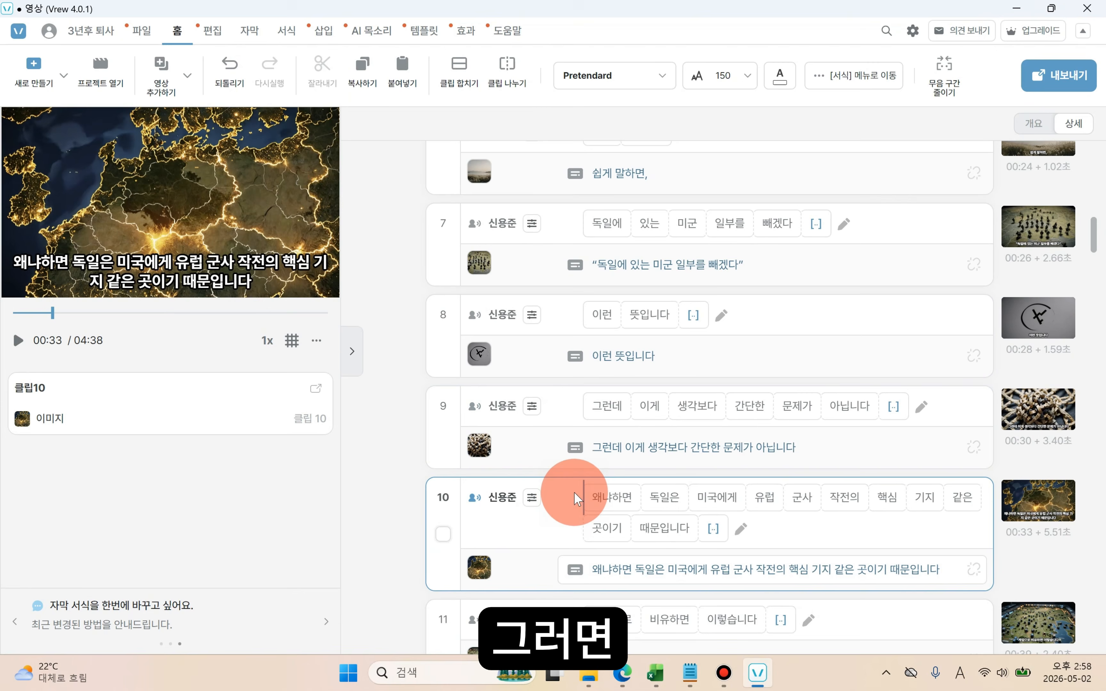
scroll(567, 498, down, 10)
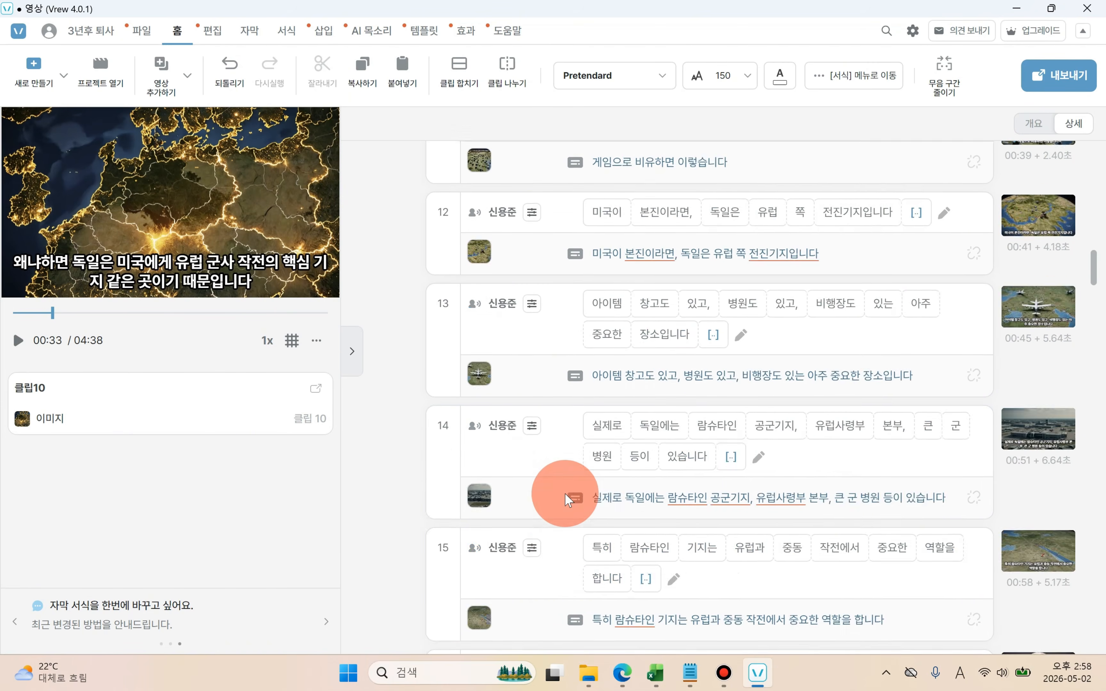
Step: Move the second clip ahead of the first in scene 1, and select every clip in the project
scroll(563, 494, up, 20)
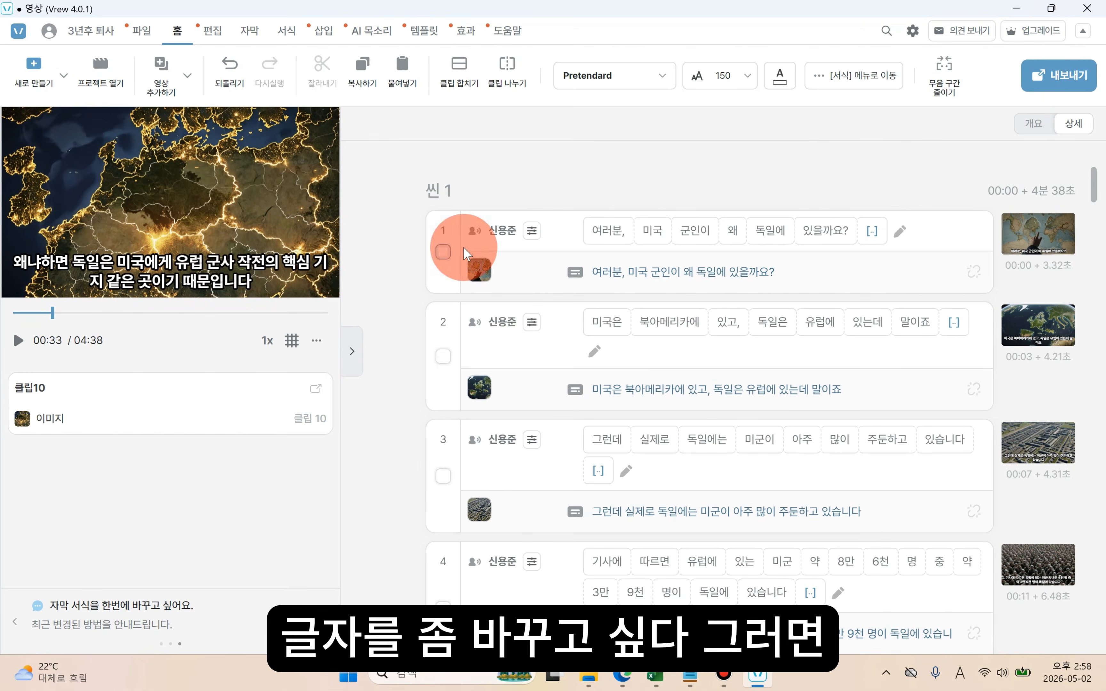
click(443, 252)
click(442, 355)
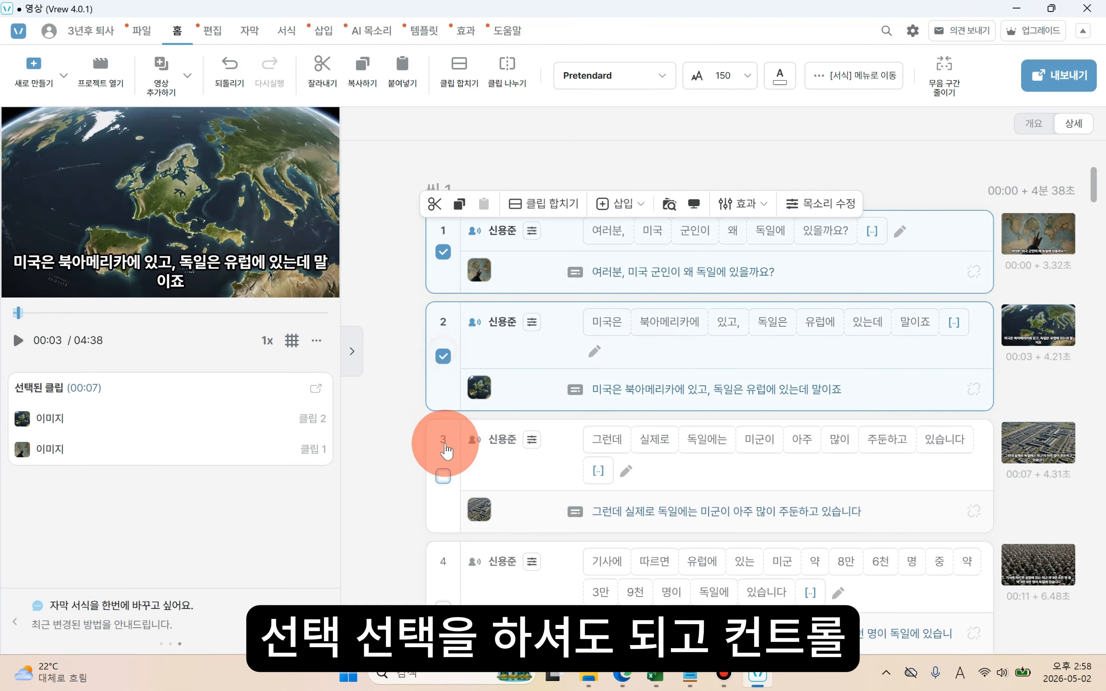
click(442, 476)
drag(437, 352, 540, 177)
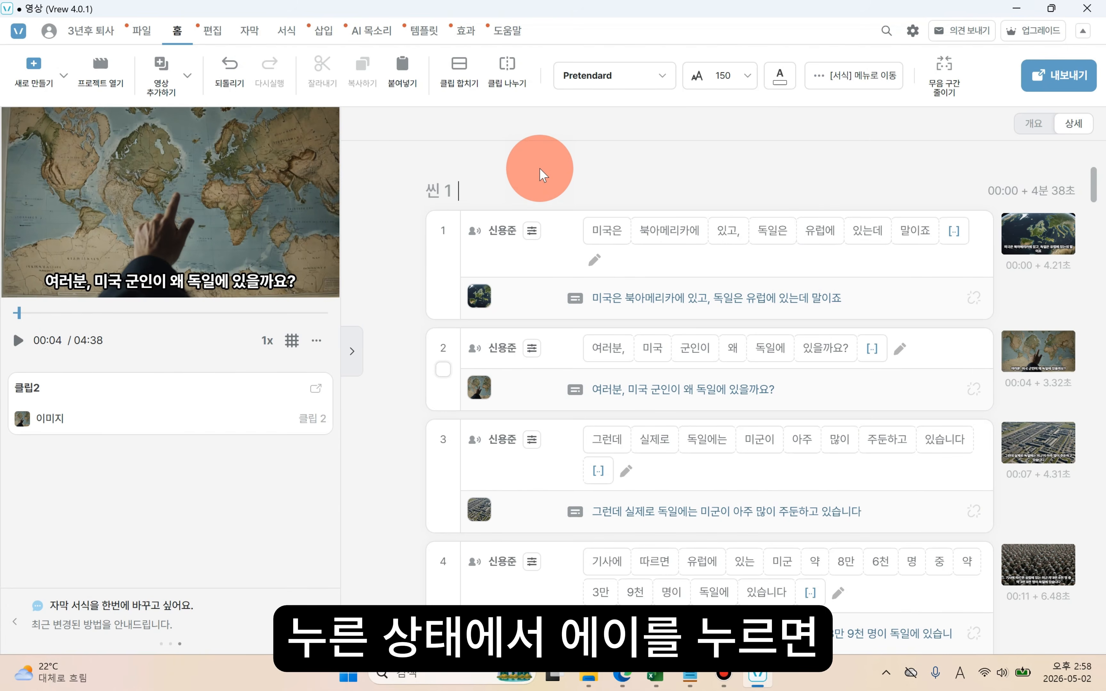
key(ctrl+a)
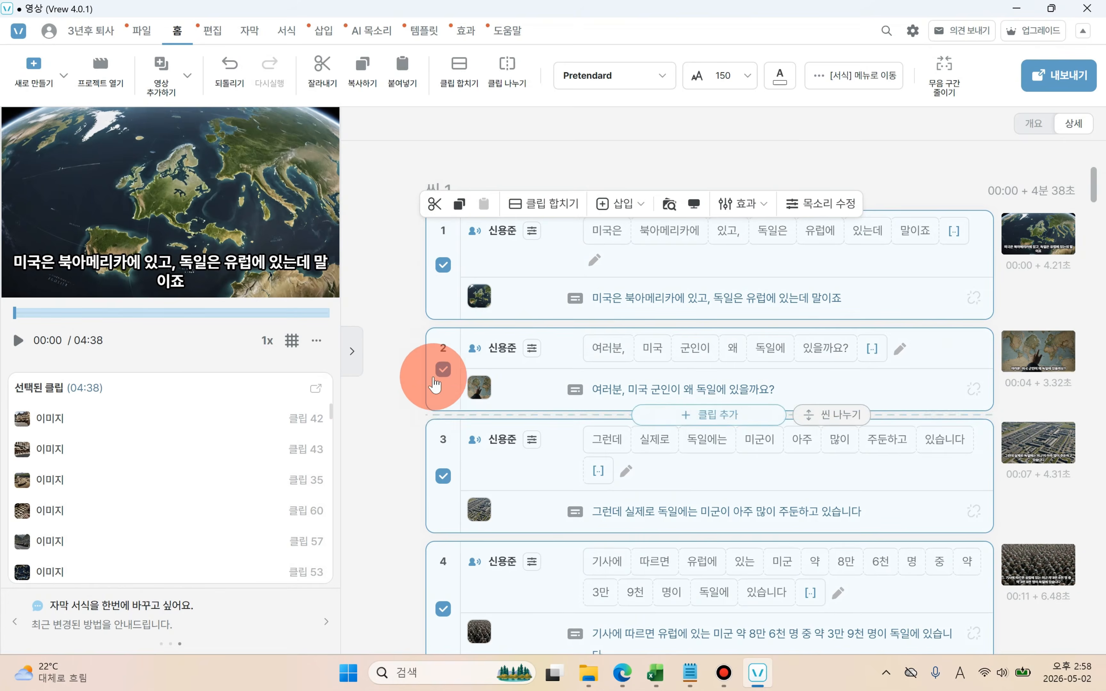
Step: Set the selected clips' subtitles to the 레시피코리아체 font, trying size 100 before choosing size 150
click(284, 33)
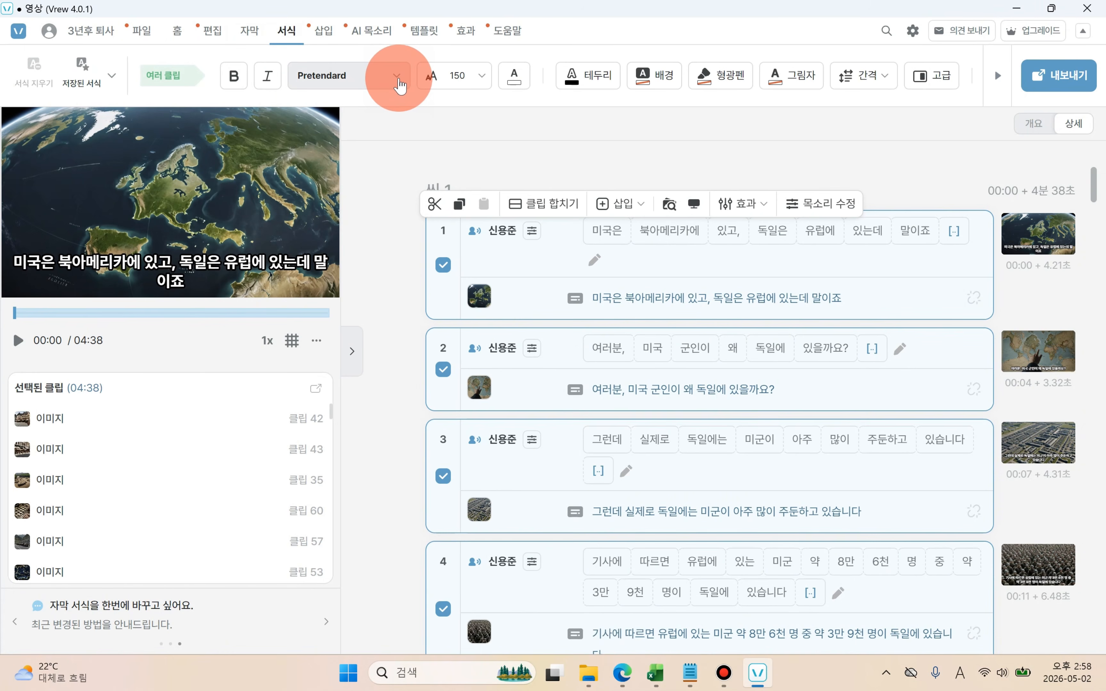
click(398, 78)
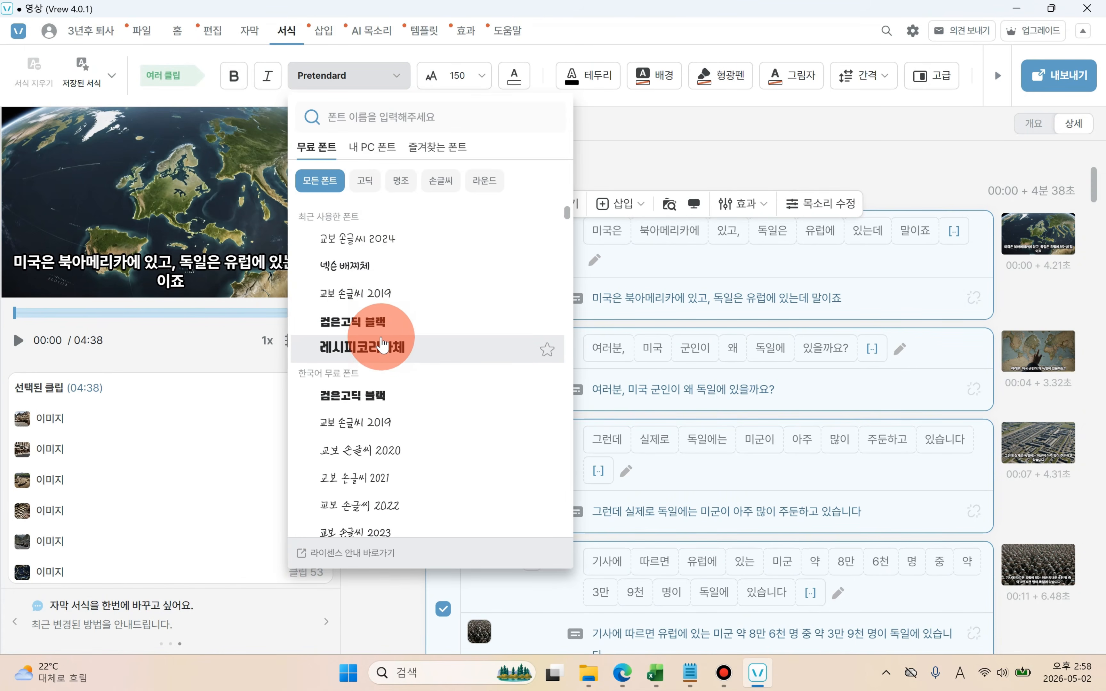
click(382, 349)
click(477, 77)
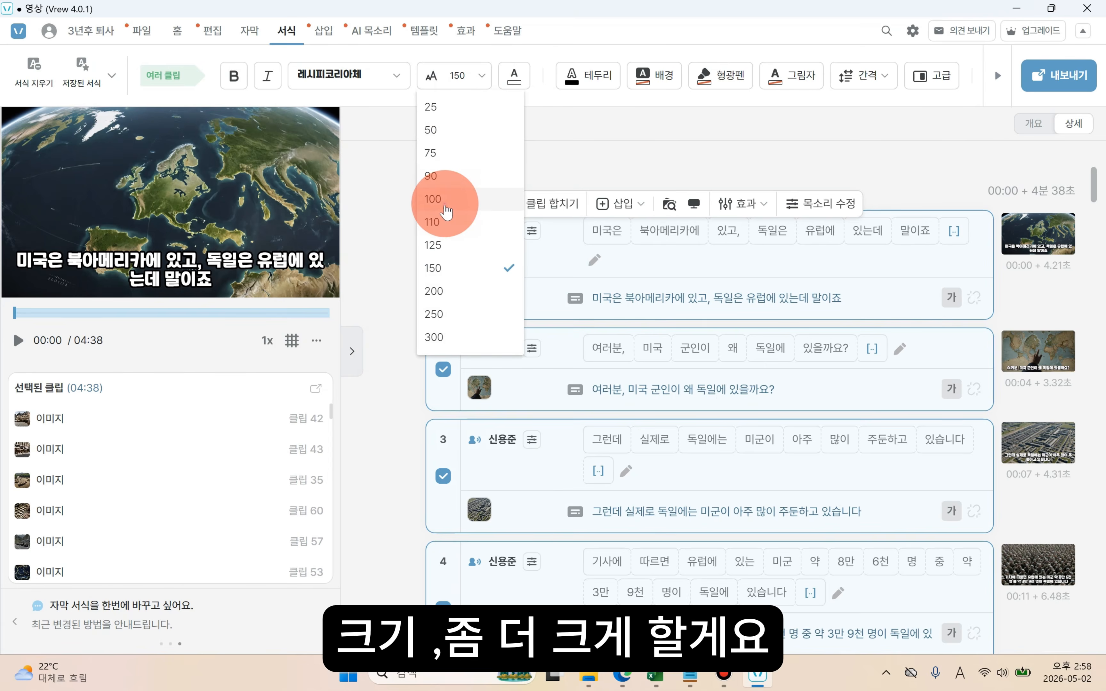
click(443, 201)
click(457, 76)
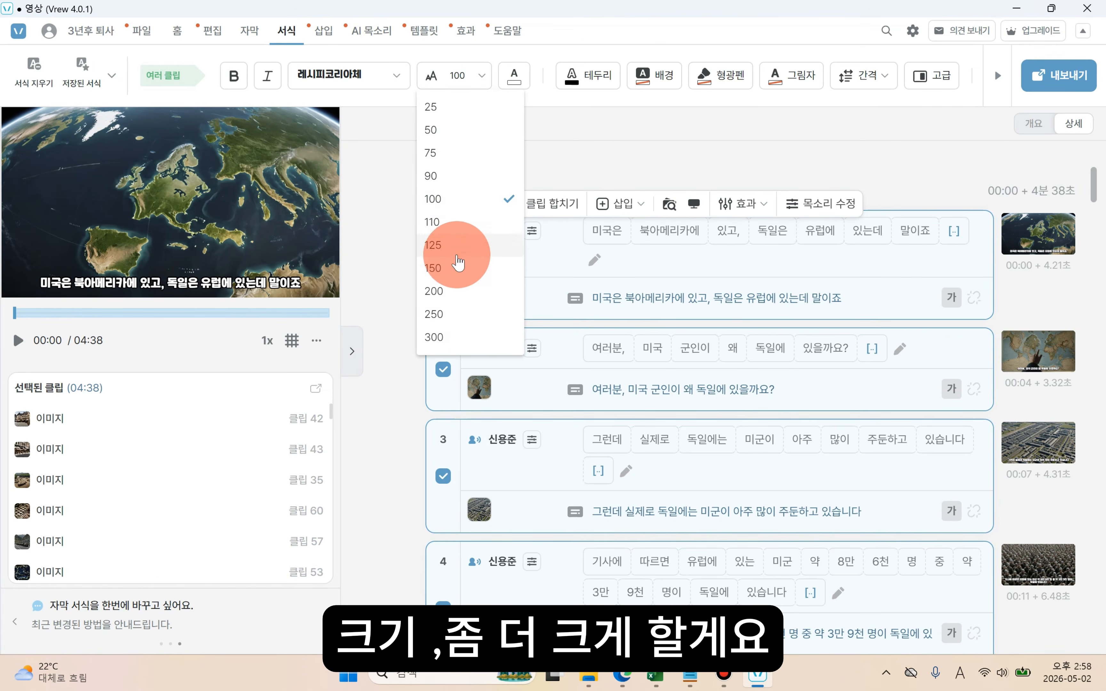
click(438, 269)
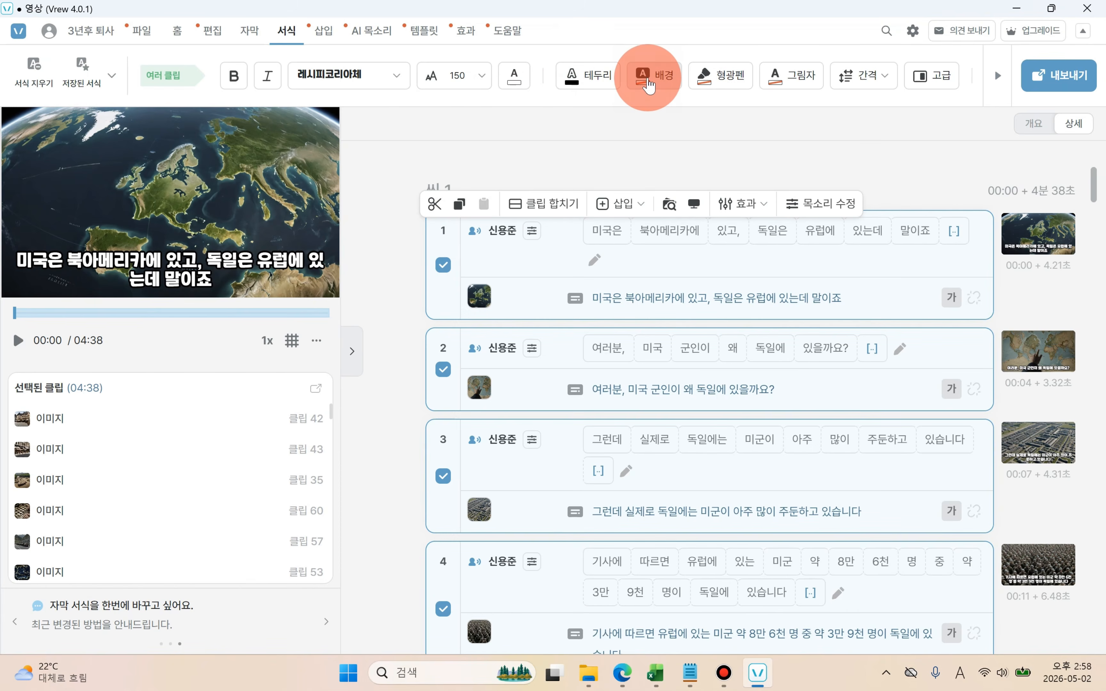
Step: Give the selected subtitles a yellow background and a purple shadow, checking the outline options in between
click(653, 82)
click(685, 155)
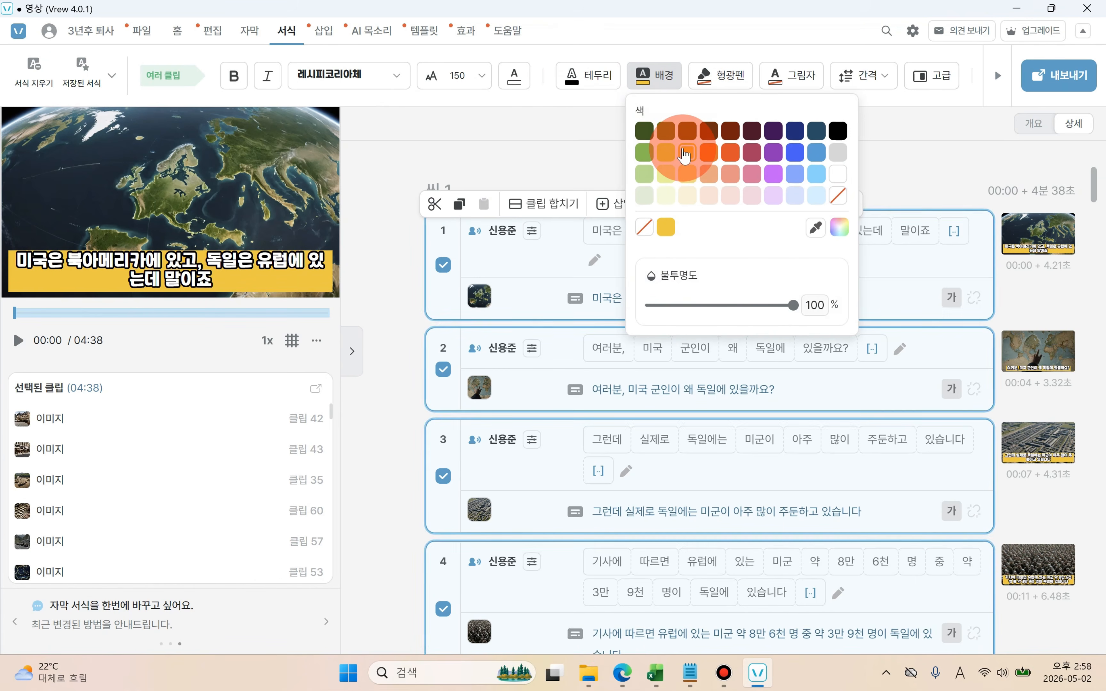
click(607, 78)
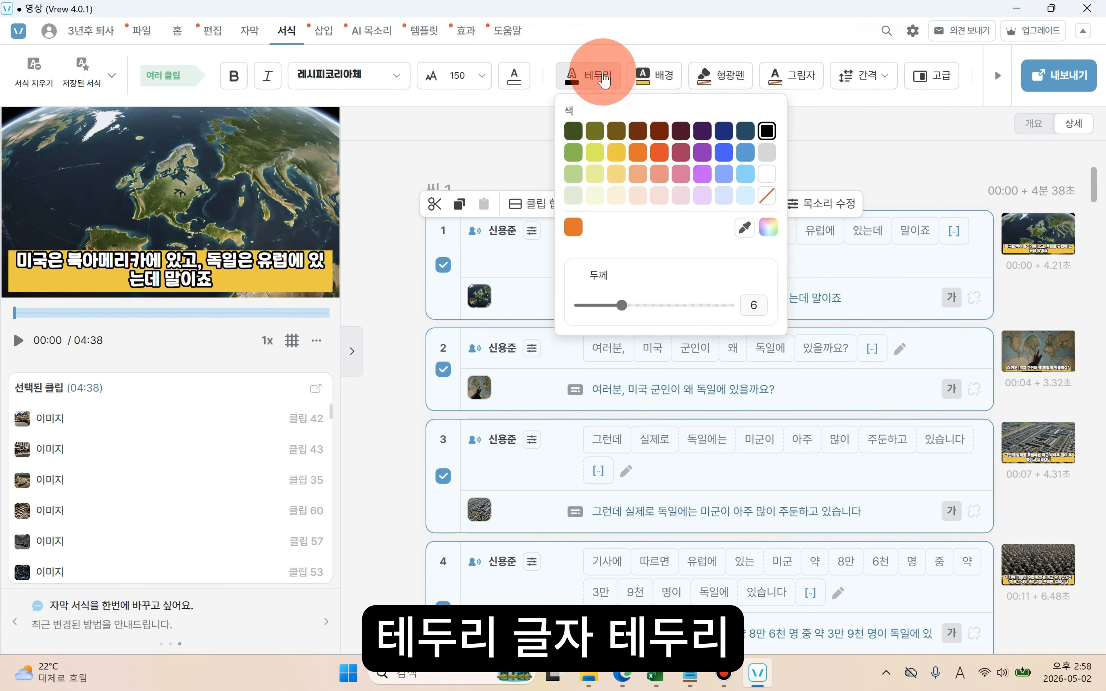
click(792, 75)
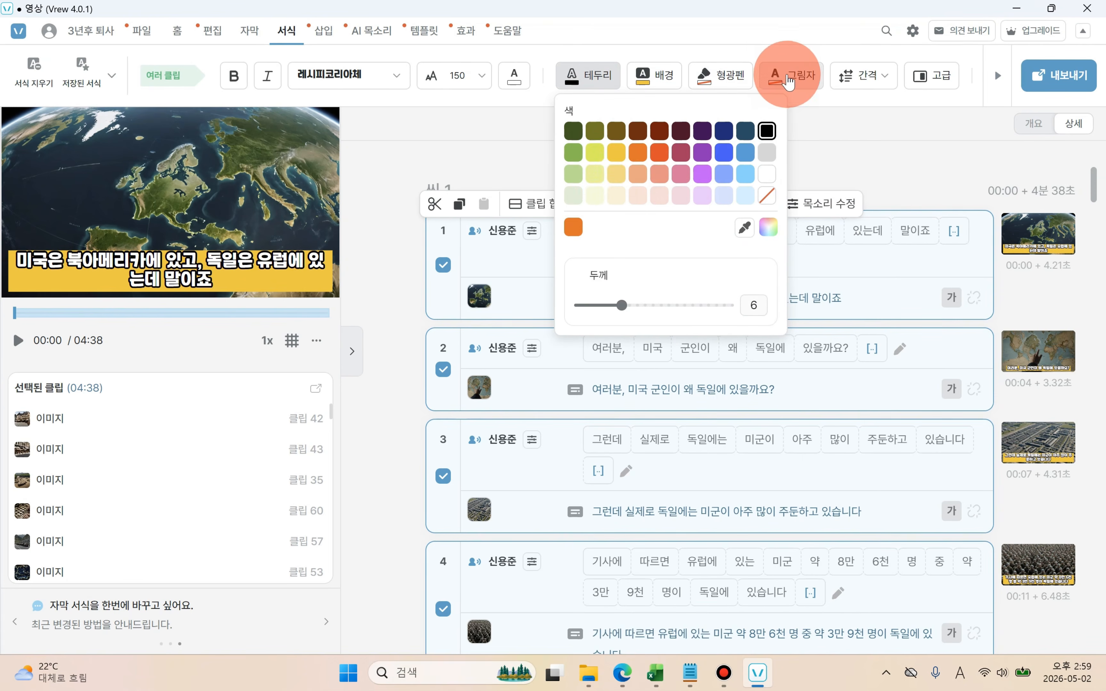
click(841, 146)
click(905, 152)
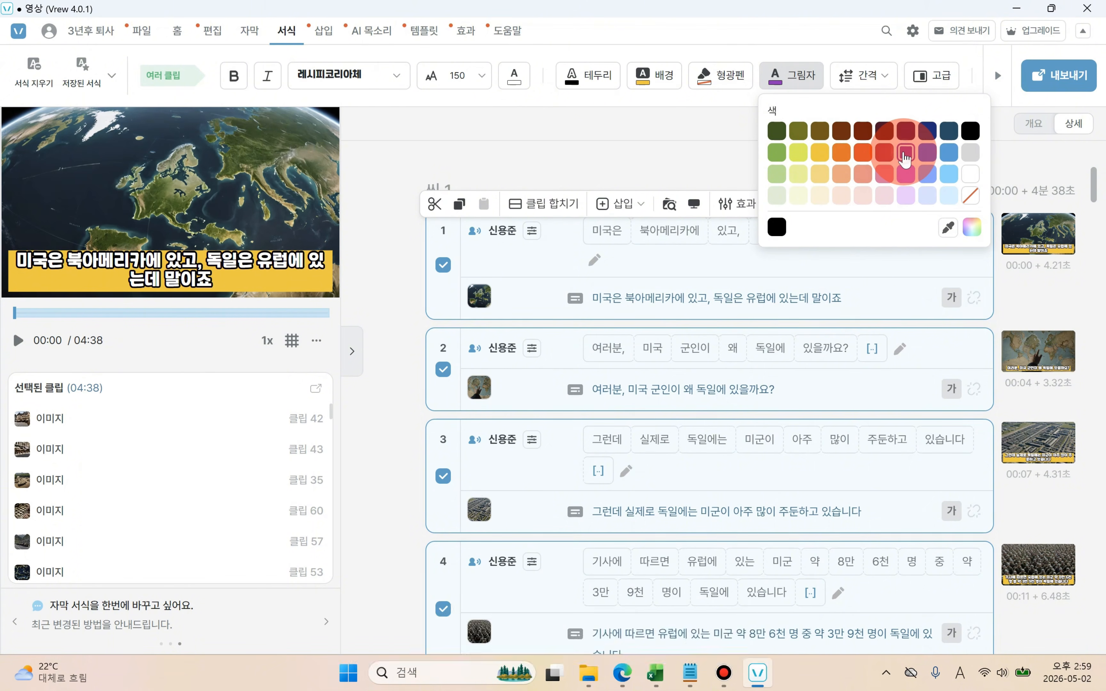
Step: Apply the first saved text style, 교보 손글씨 2019 at size 200, to all subtitles and clear the multi-clip selection
click(82, 73)
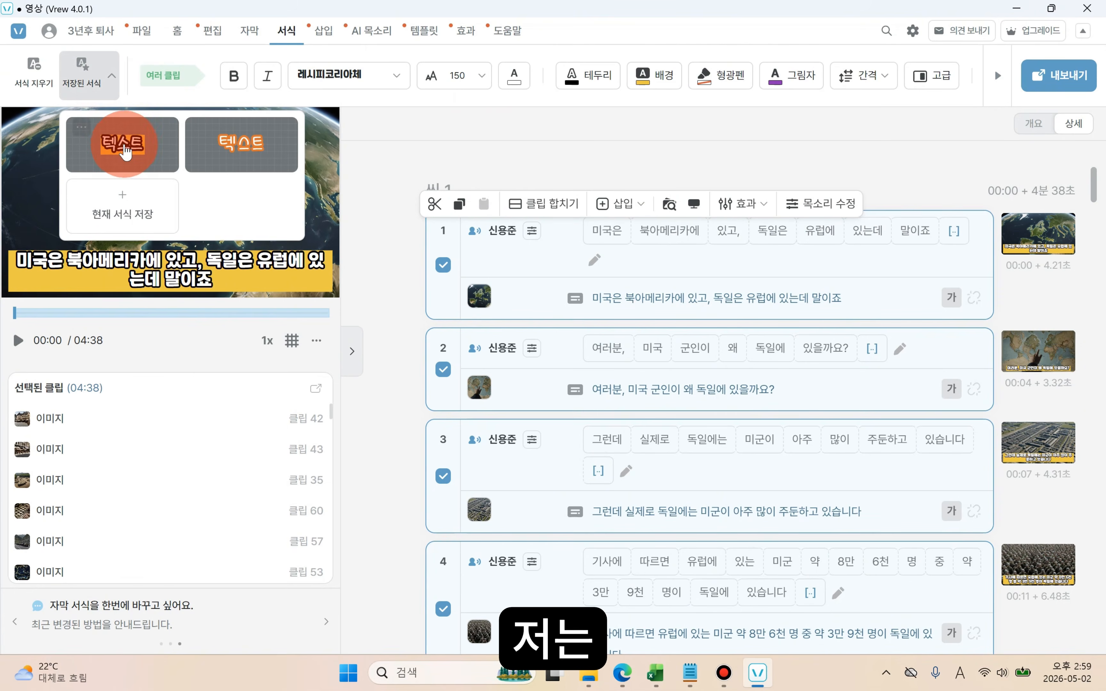
click(124, 153)
click(72, 93)
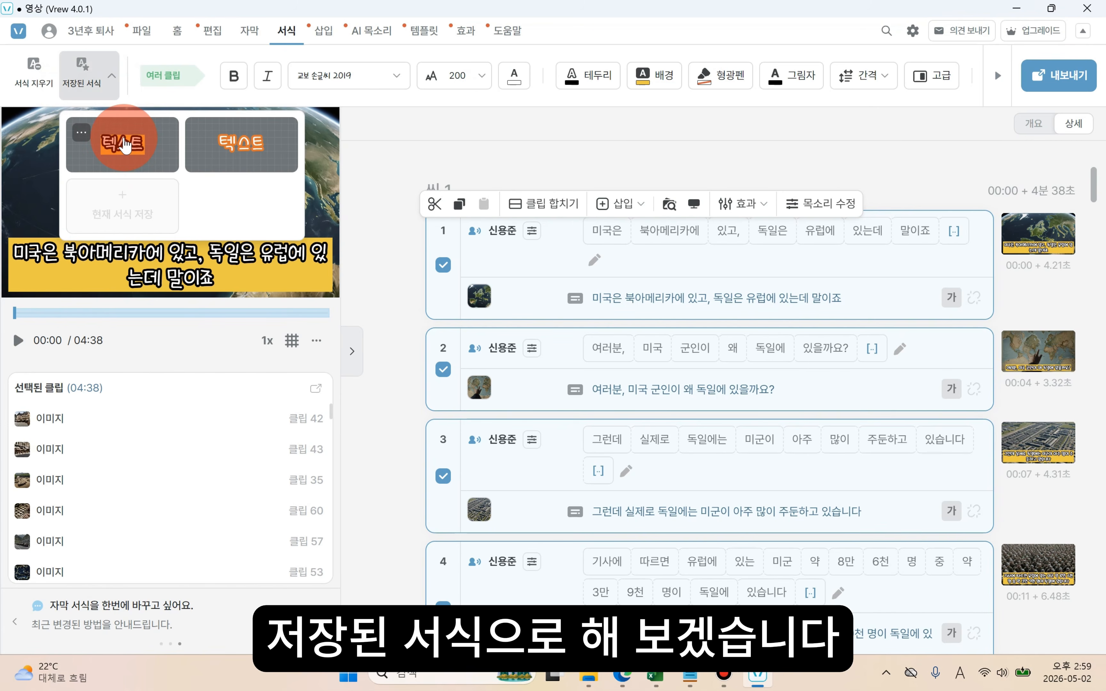
click(395, 153)
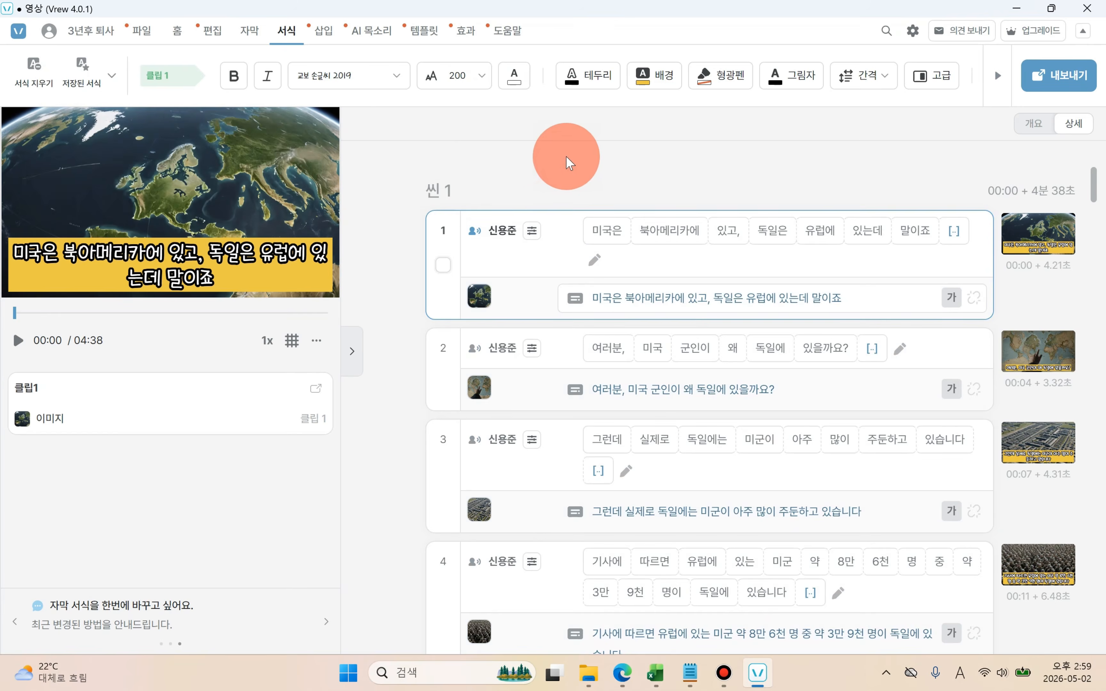
Step: Remove the subtitle background color from all clips
key(ctrl+a)
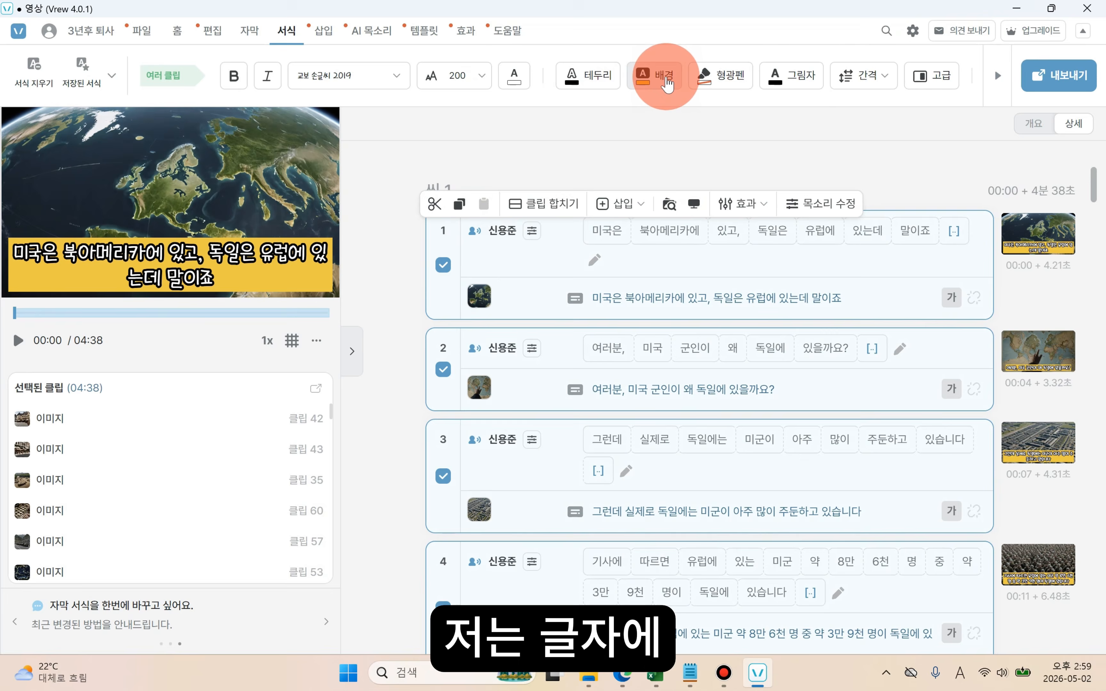
click(664, 81)
click(664, 224)
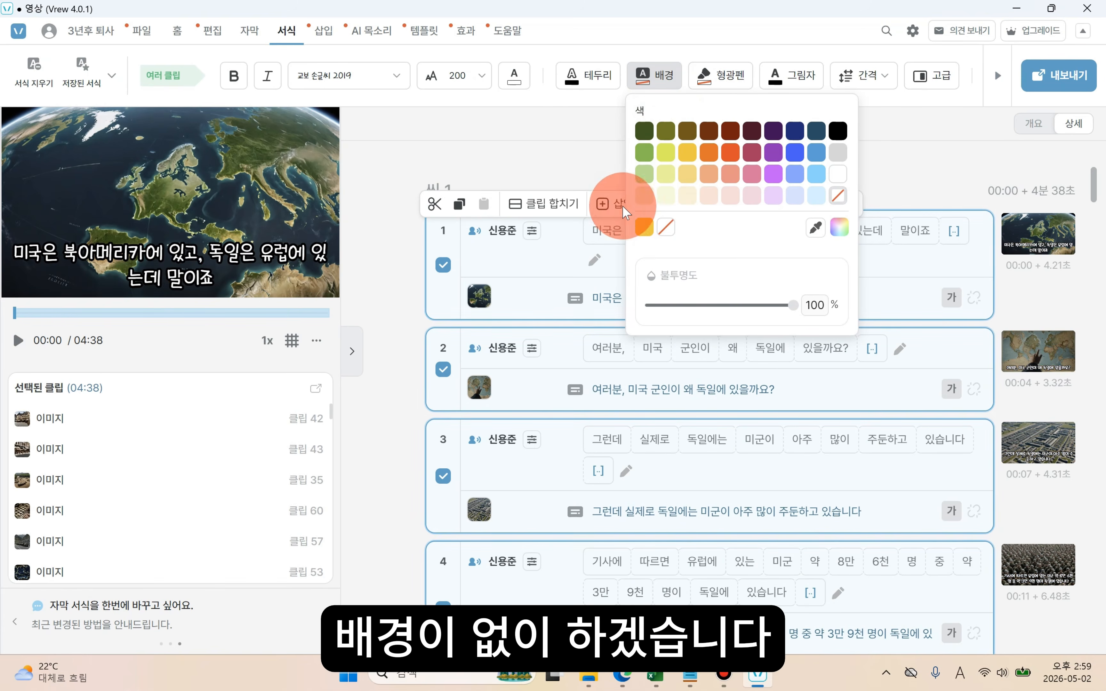
click(613, 234)
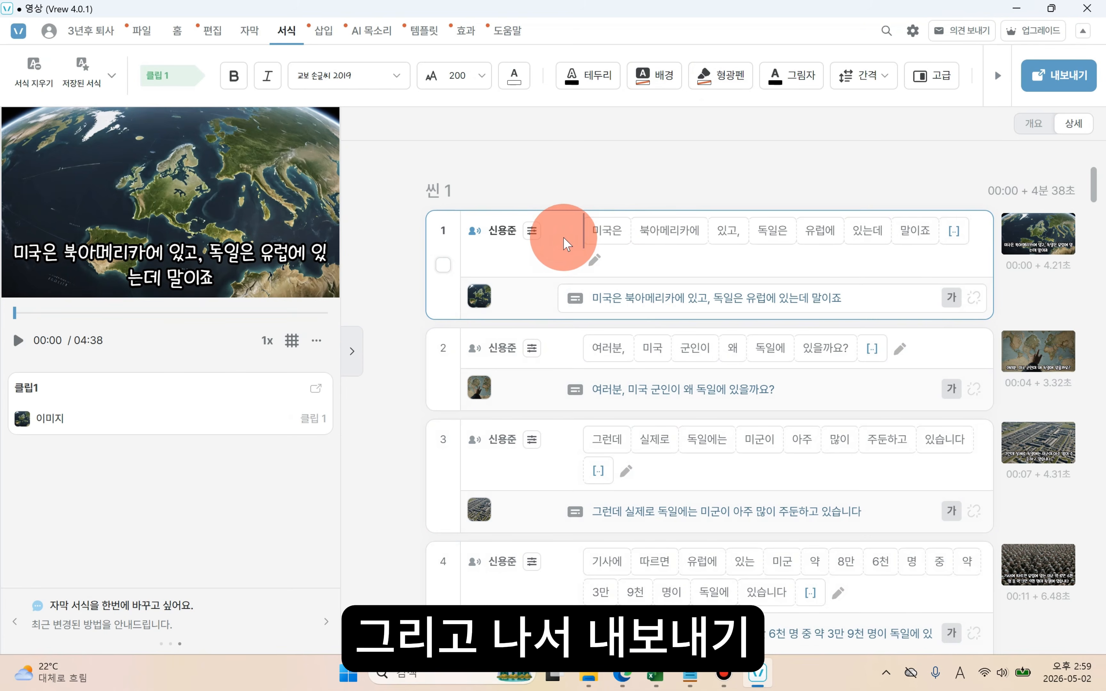
Step: Export all scenes and clips as an mp4 video at the original 1920 x 1080 resolution
click(1082, 75)
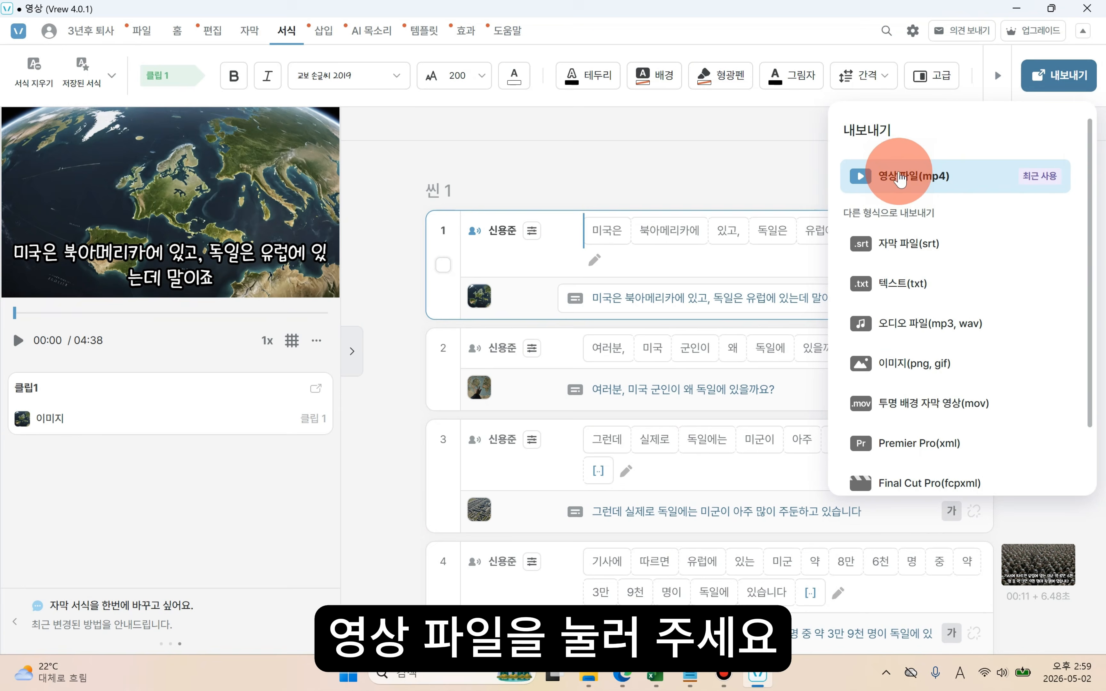
click(921, 182)
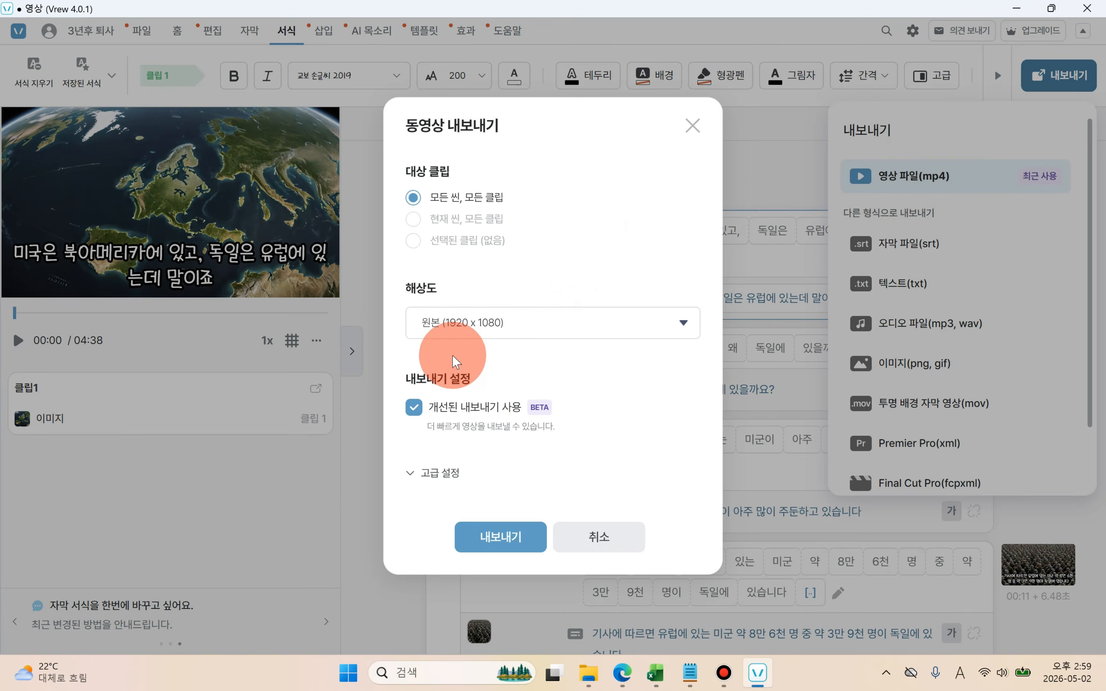
click(538, 532)
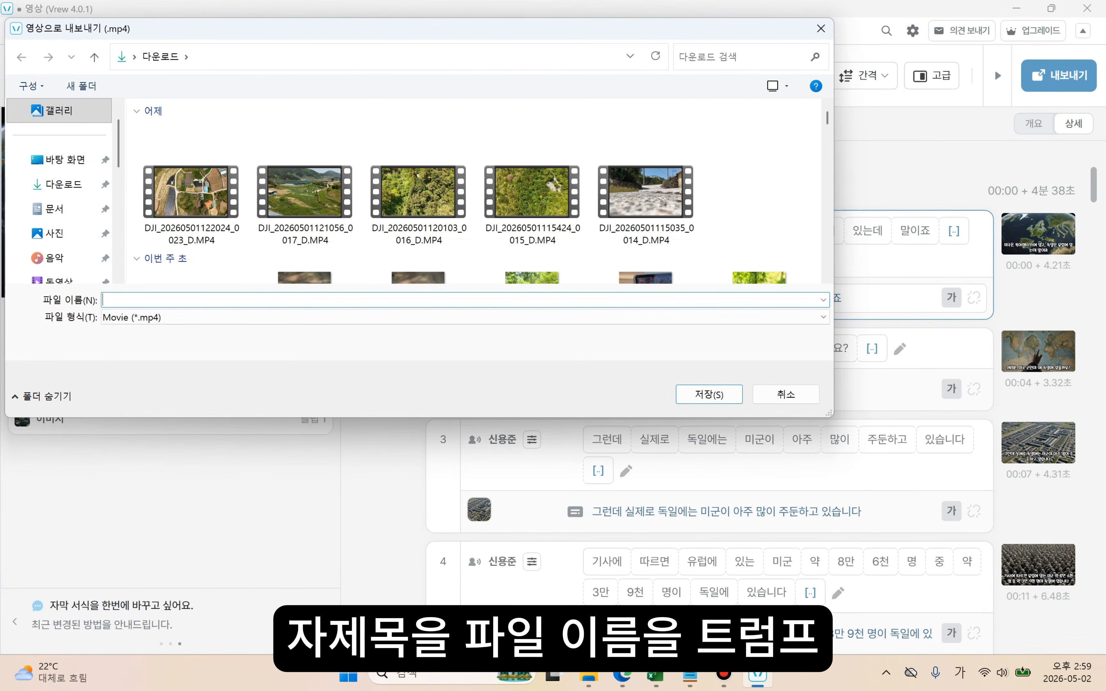
Step: Name the exported video 트럼프 독일군대 and save it in the 다운로드 folder
click(299, 298)
text(트럼프 )
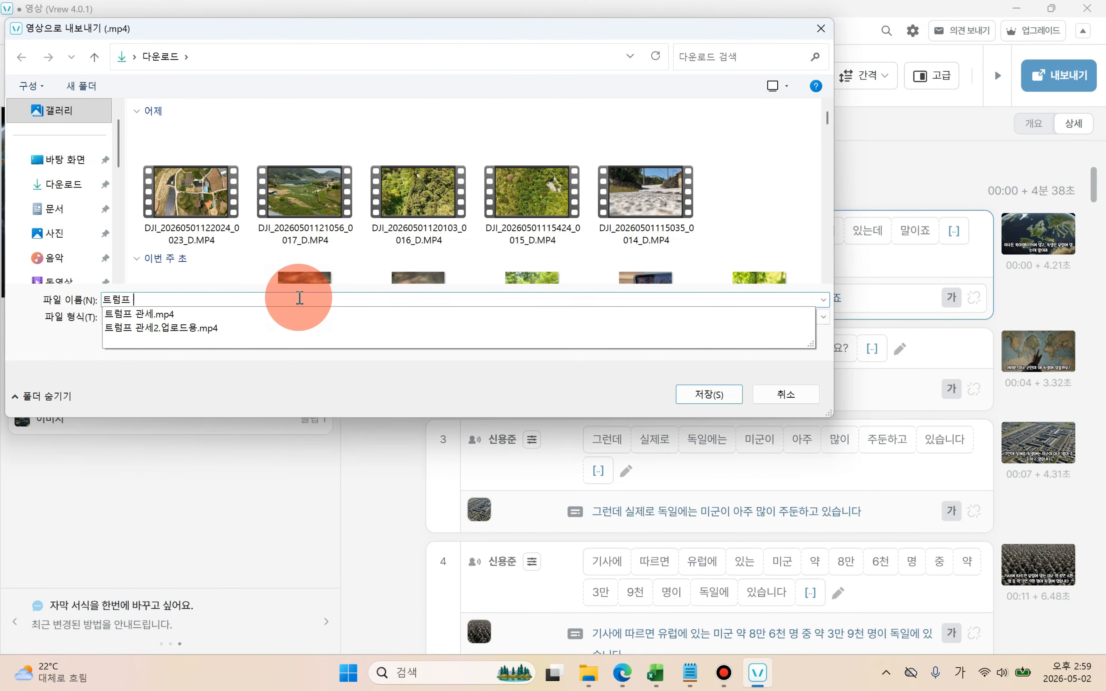
text(독일)
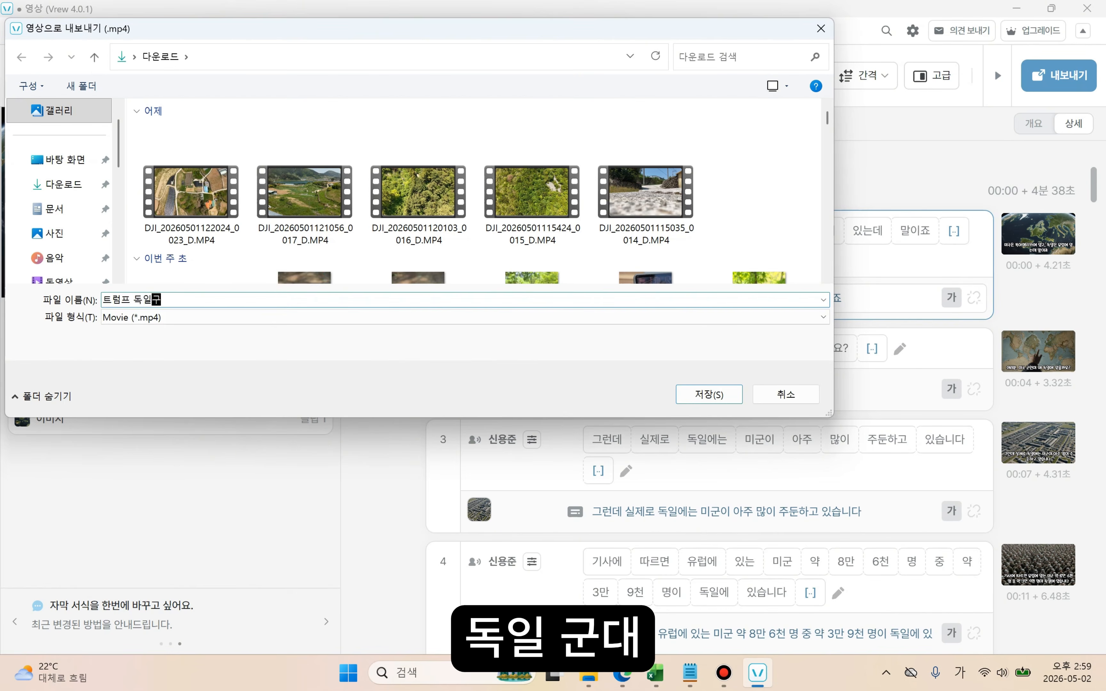
text(군대)
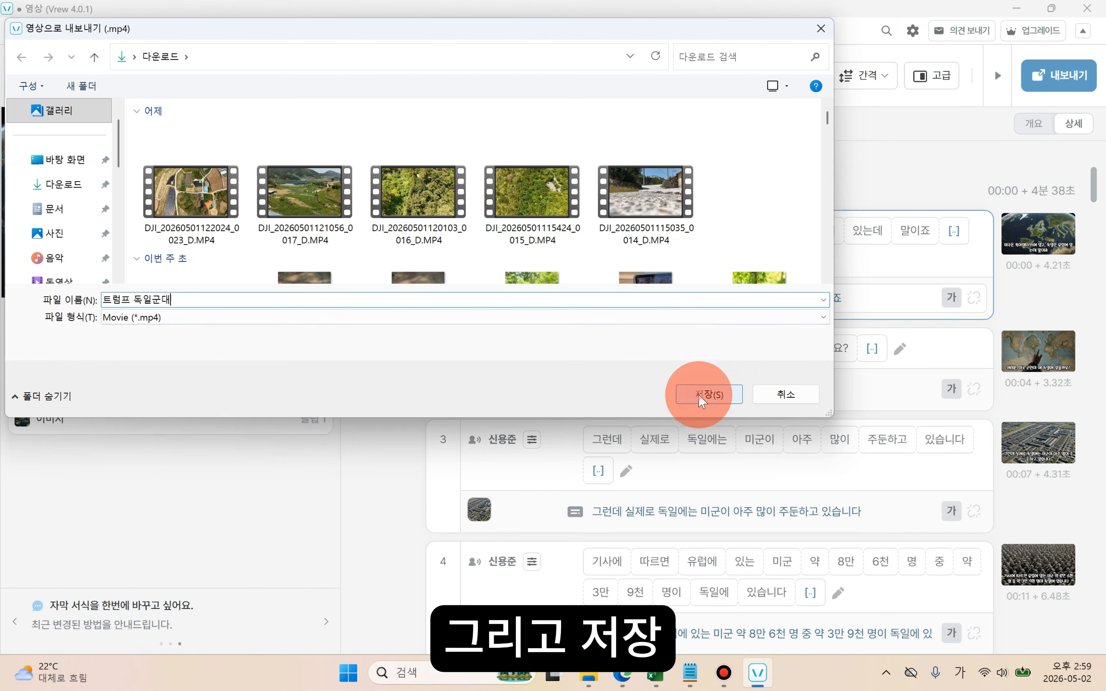
click(702, 397)
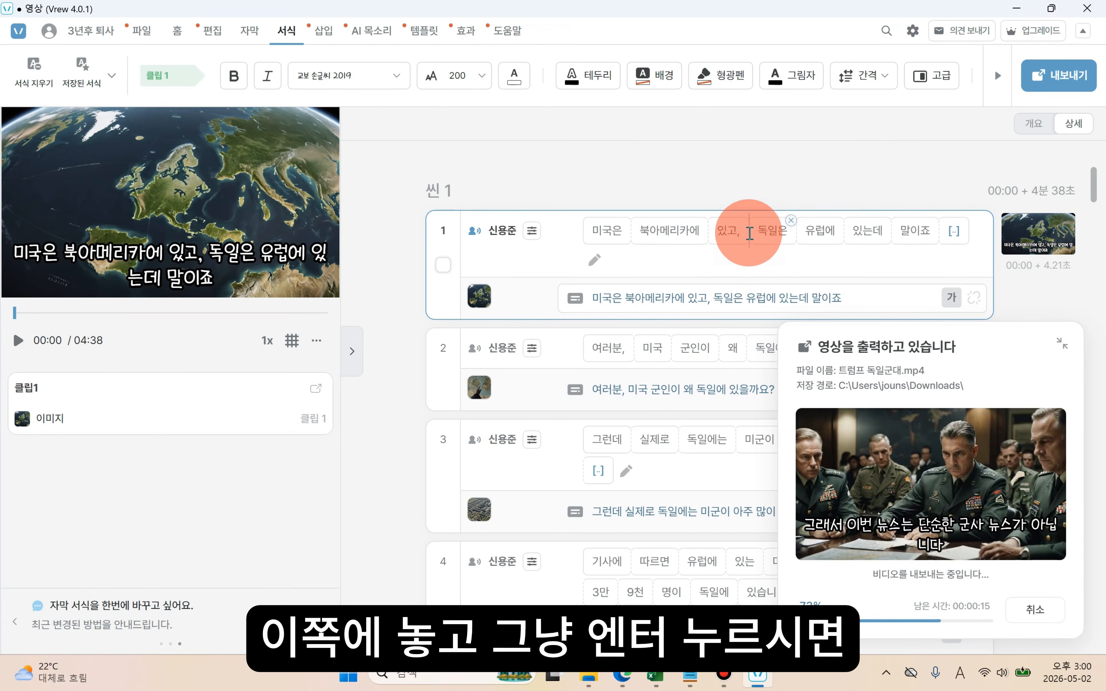
Step: Split clip 18 after the word 비판했고, so that 트럼프 대통령이 강하게 반발했다는 겁니다 forms its own clip
click(749, 231)
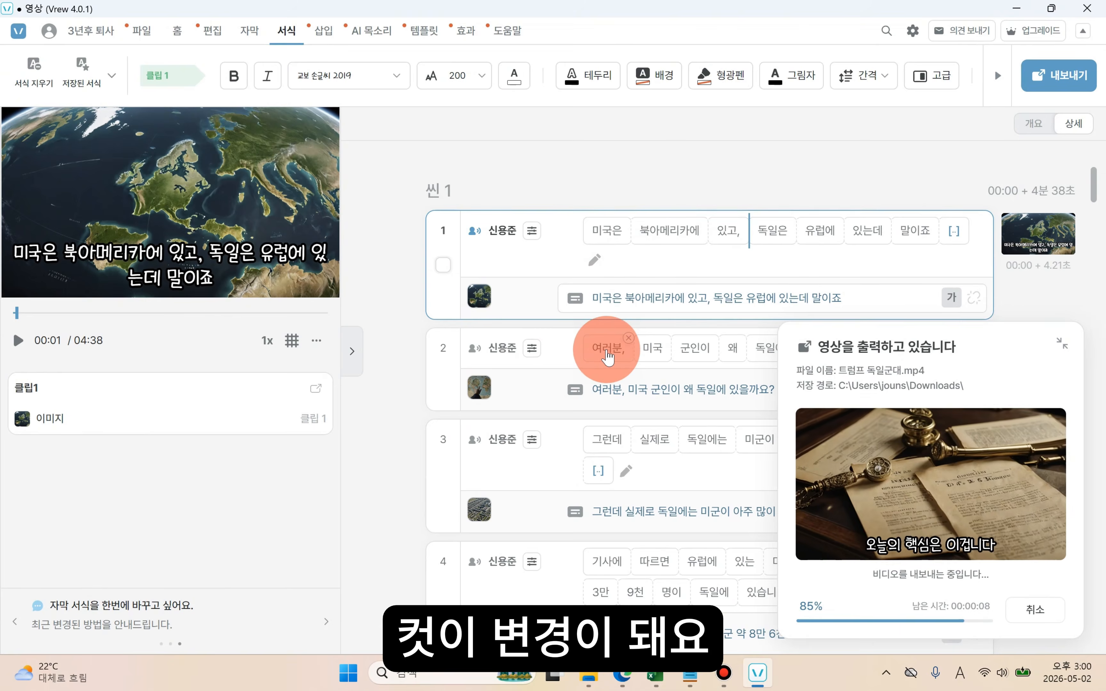
scroll(668, 313, down, 20)
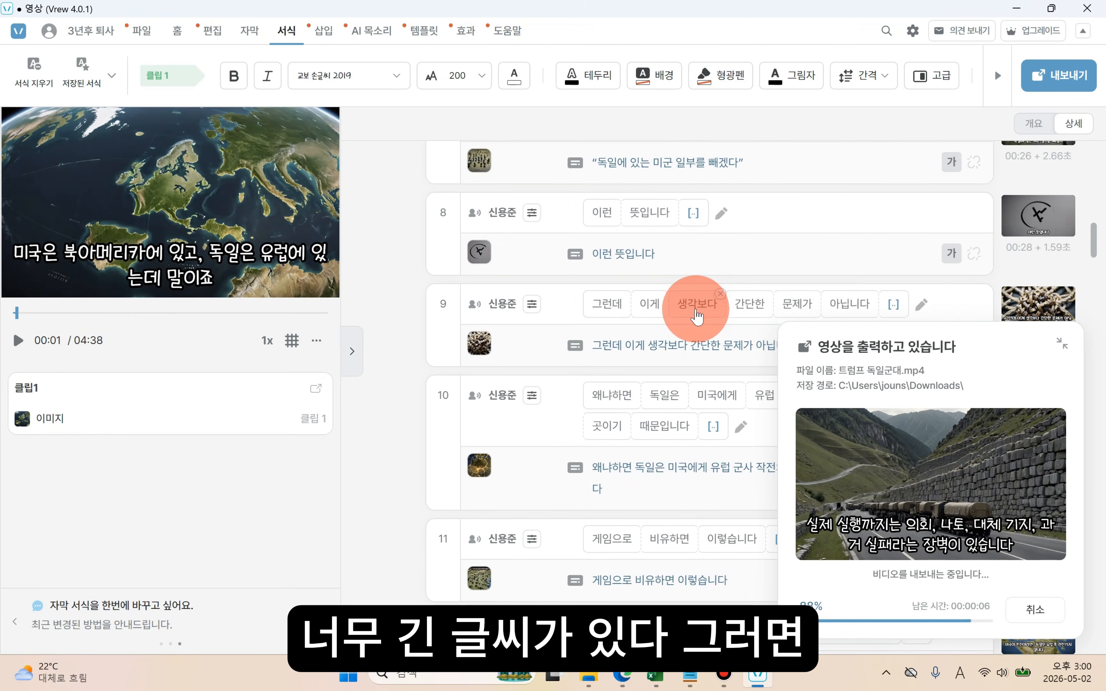
scroll(678, 304, down, 8)
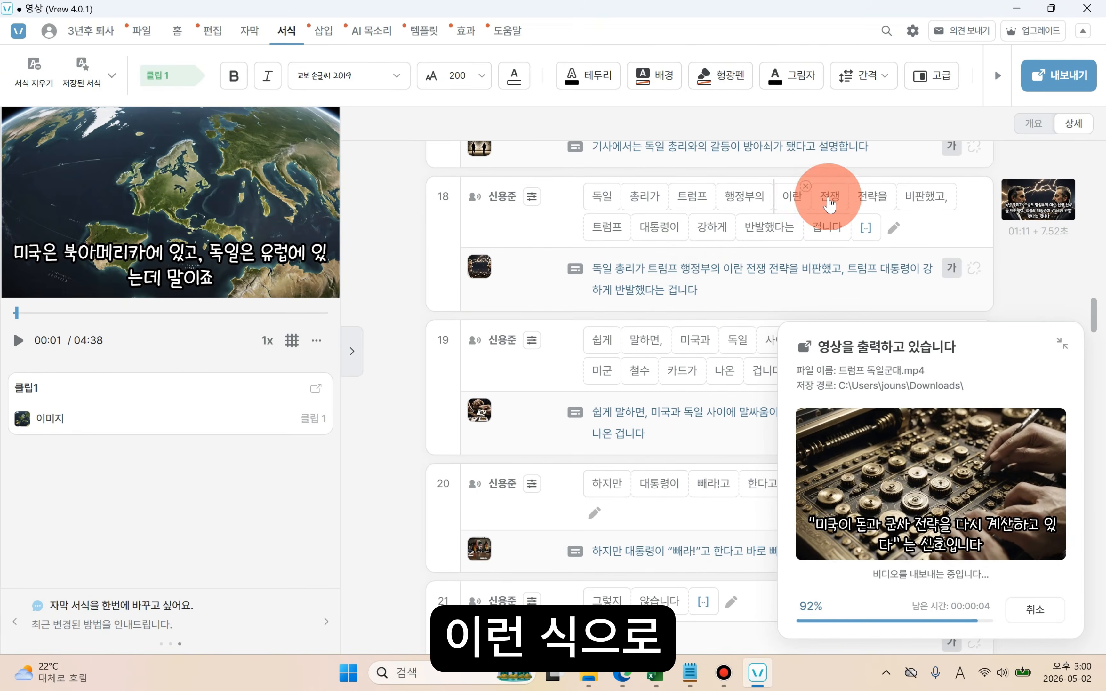
click(957, 195)
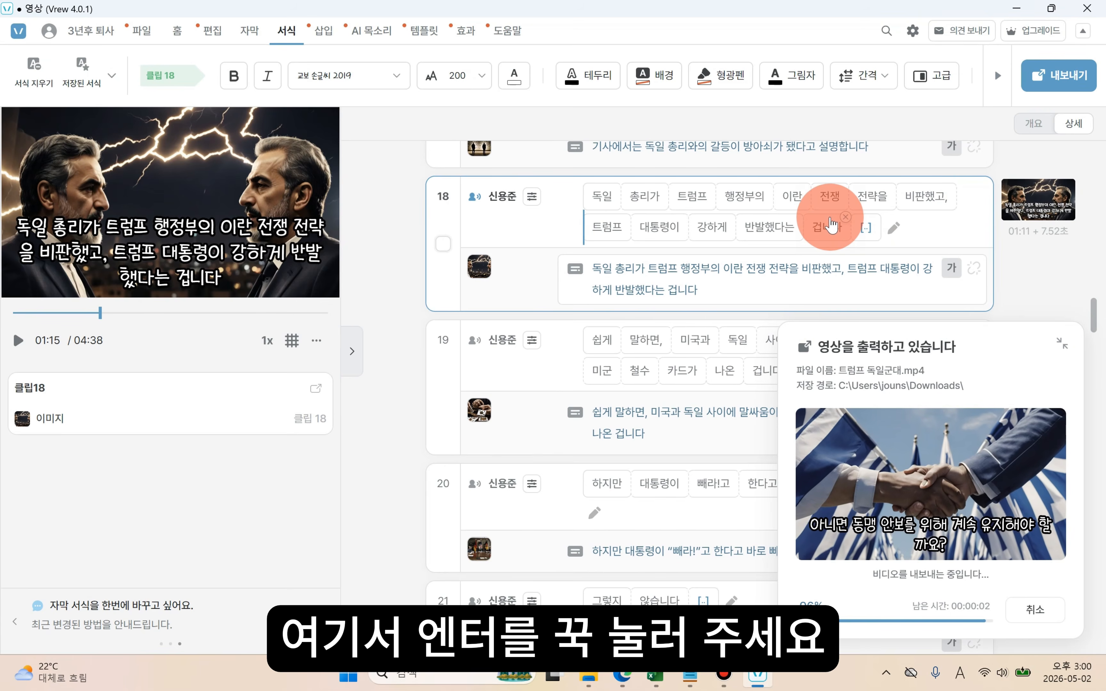
key(Return)
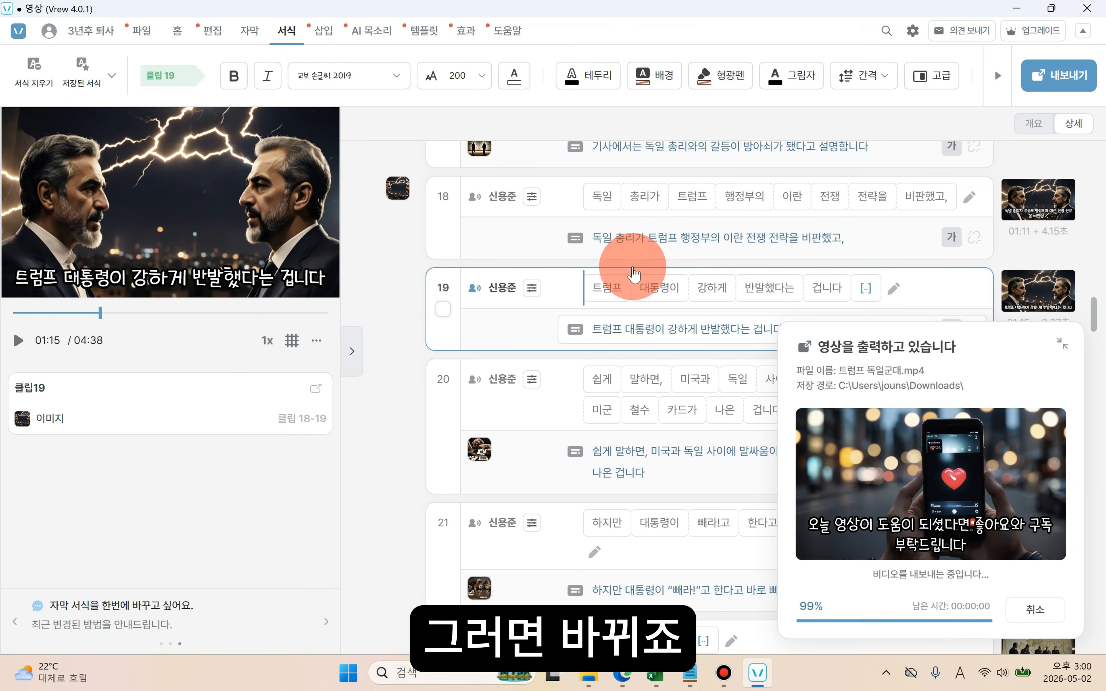
click(578, 210)
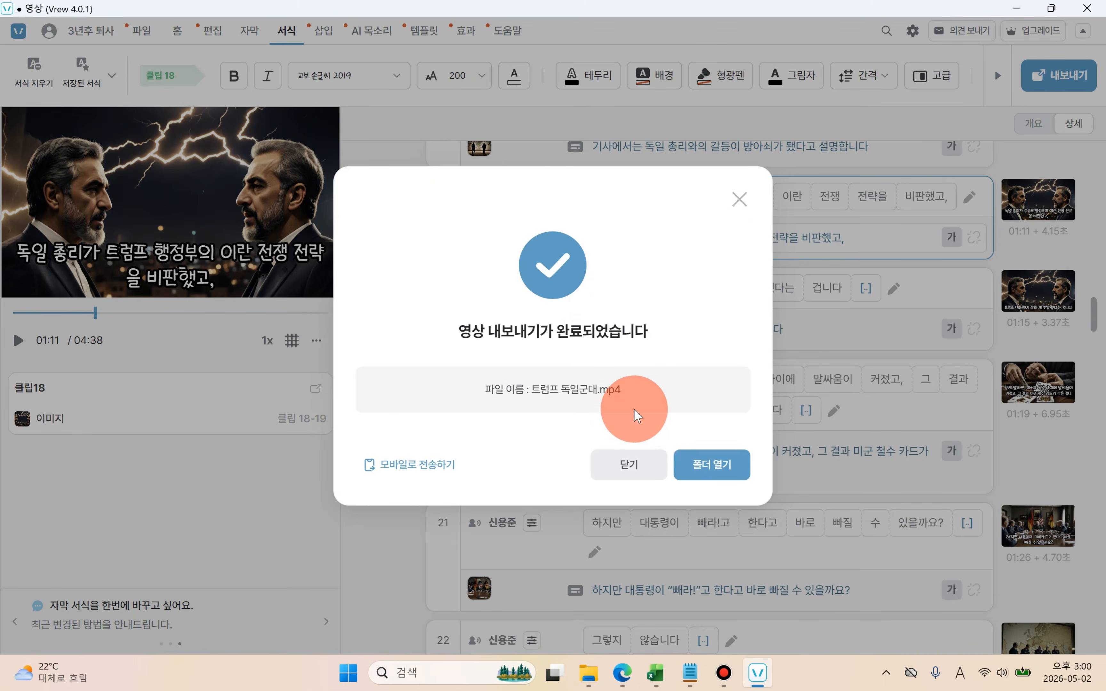
Step: Open the 다운로드 folder from the export completion message, check the exported 트럼프 독일군대.mp4, and minimize the folder window
click(696, 463)
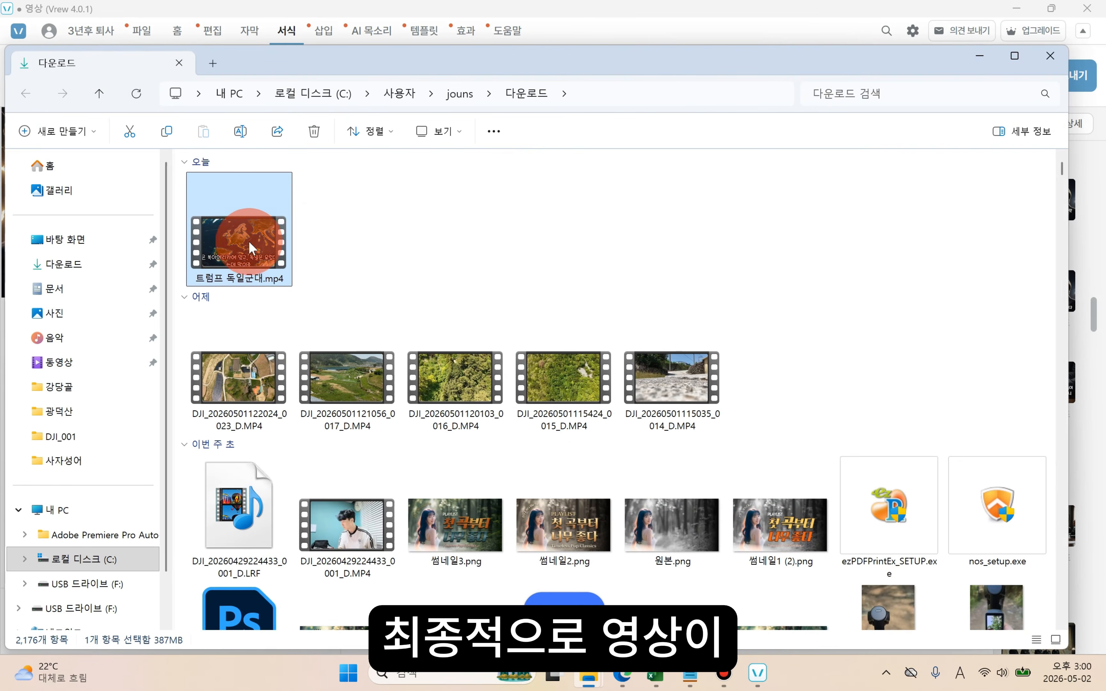
click(434, 240)
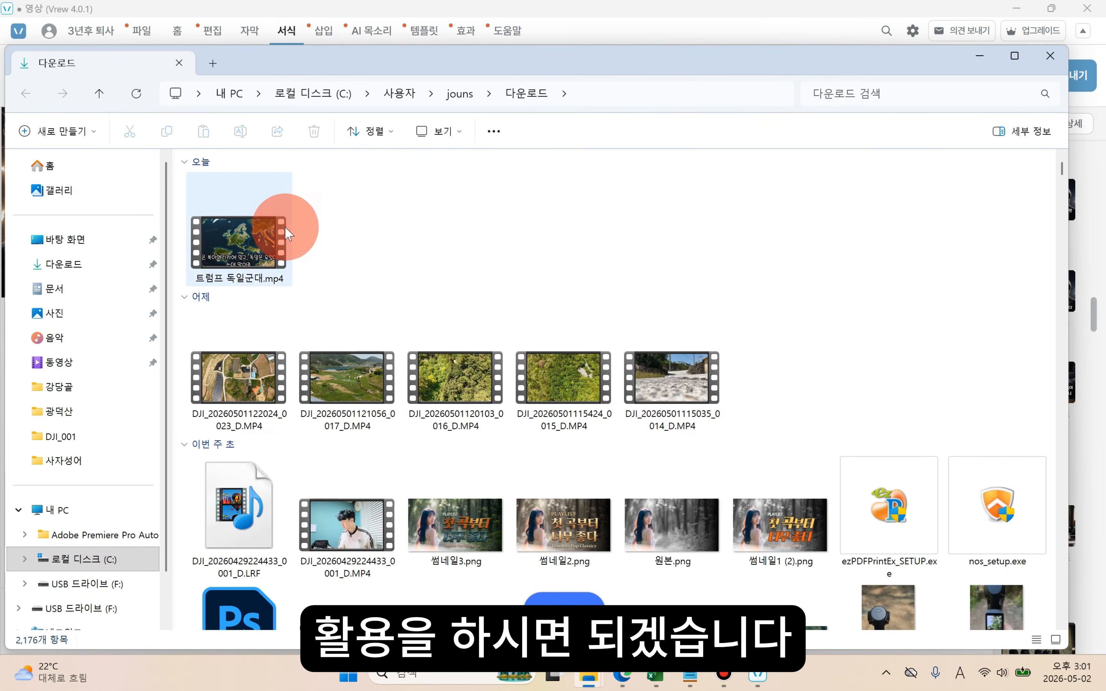
click(987, 55)
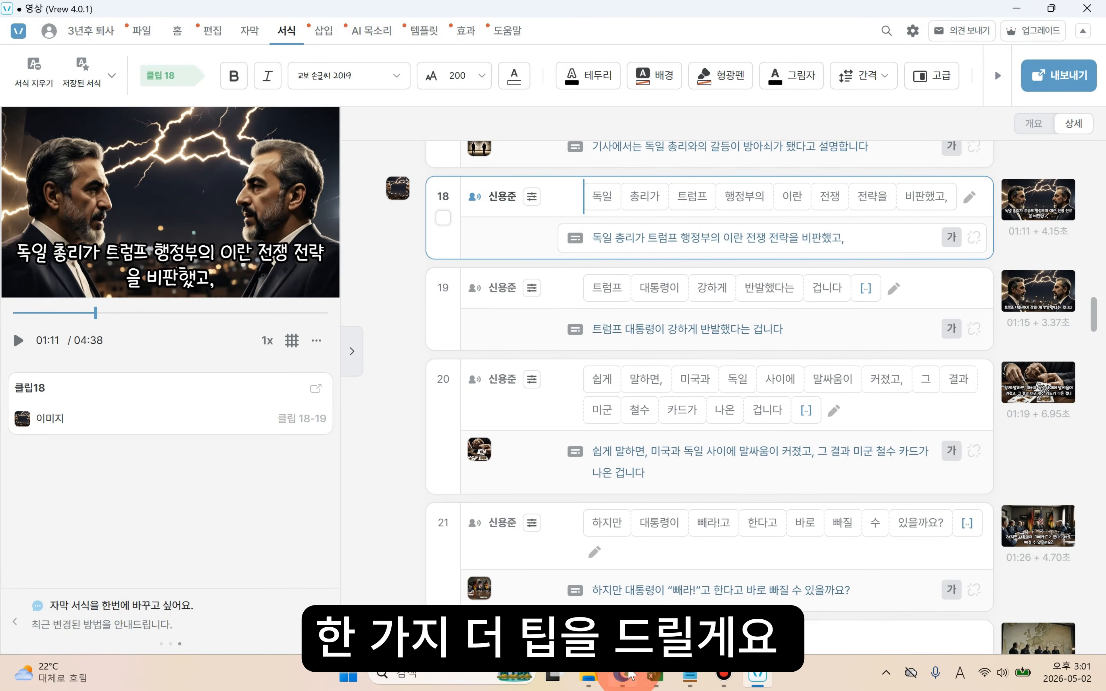
Step: Switch to Edge and go from the open Naver article through the Naver home page to the 경제 section of Naver News
click(624, 674)
click(491, 20)
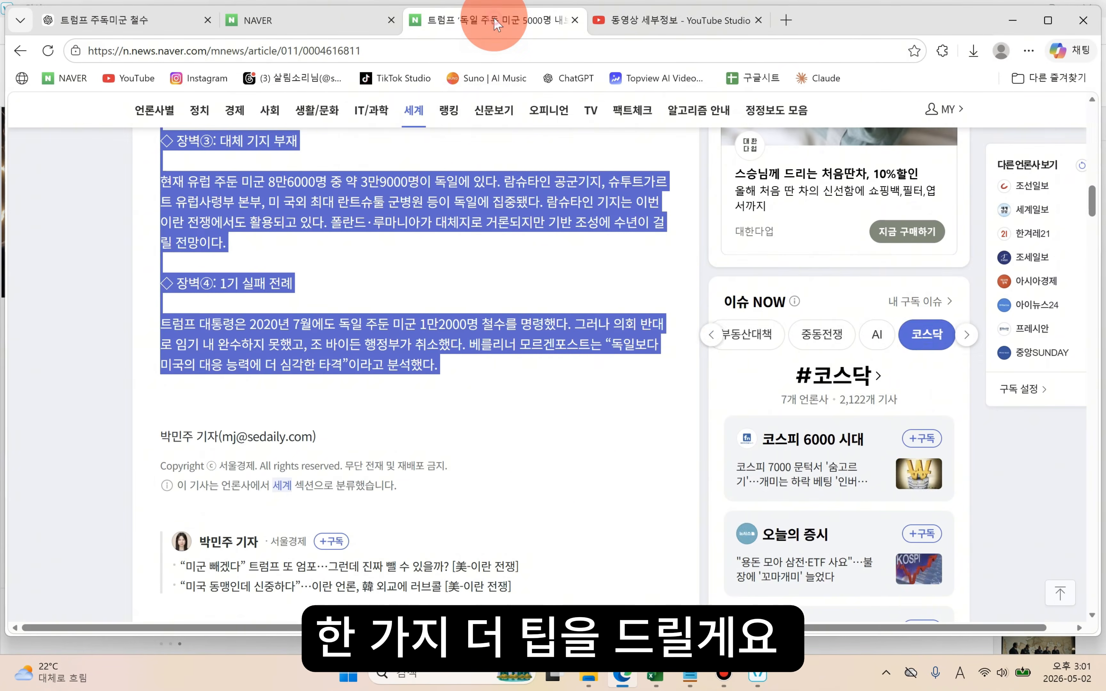
click(486, 277)
scroll(486, 277, up, 5)
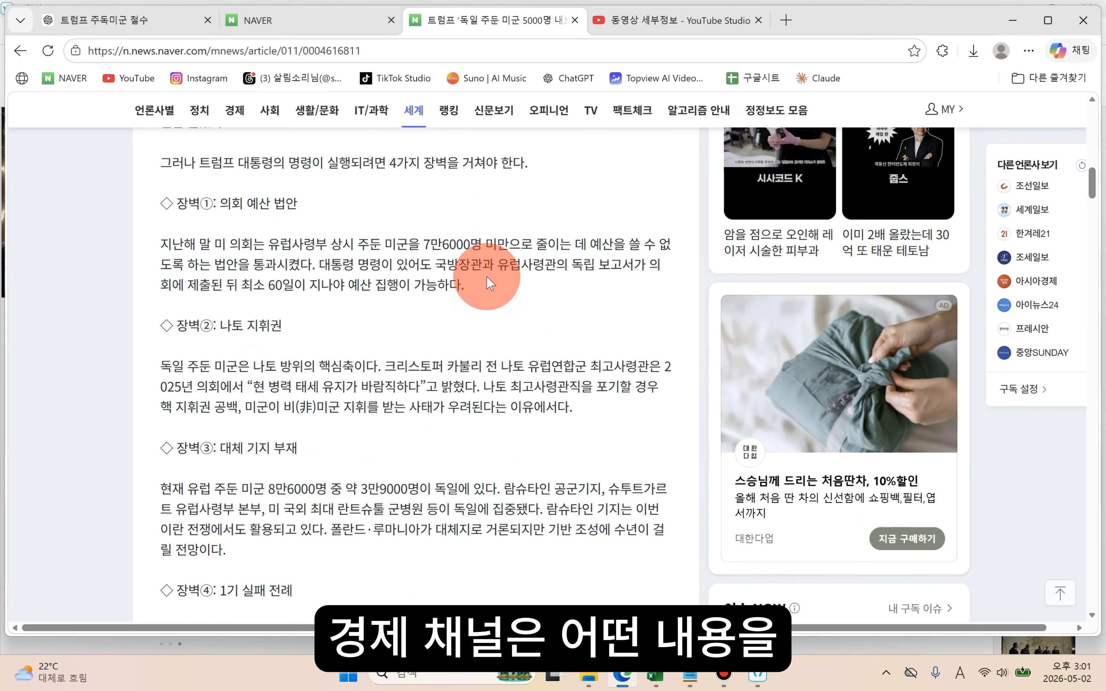
scroll(485, 278, up, 3)
scroll(485, 279, up, 10)
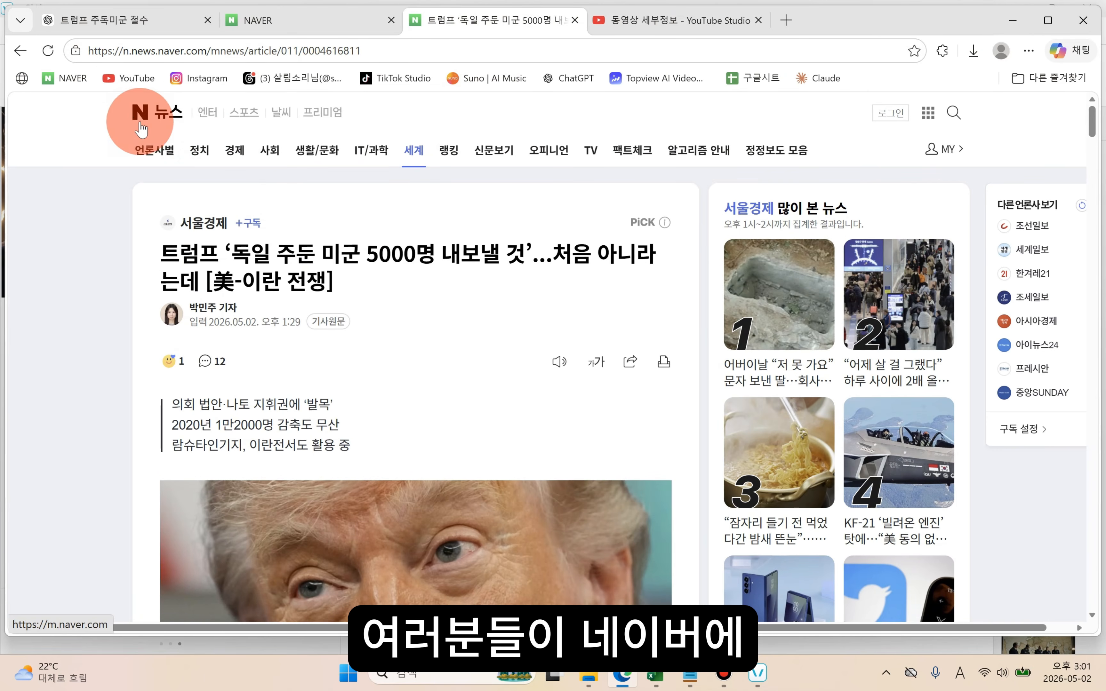
click(136, 118)
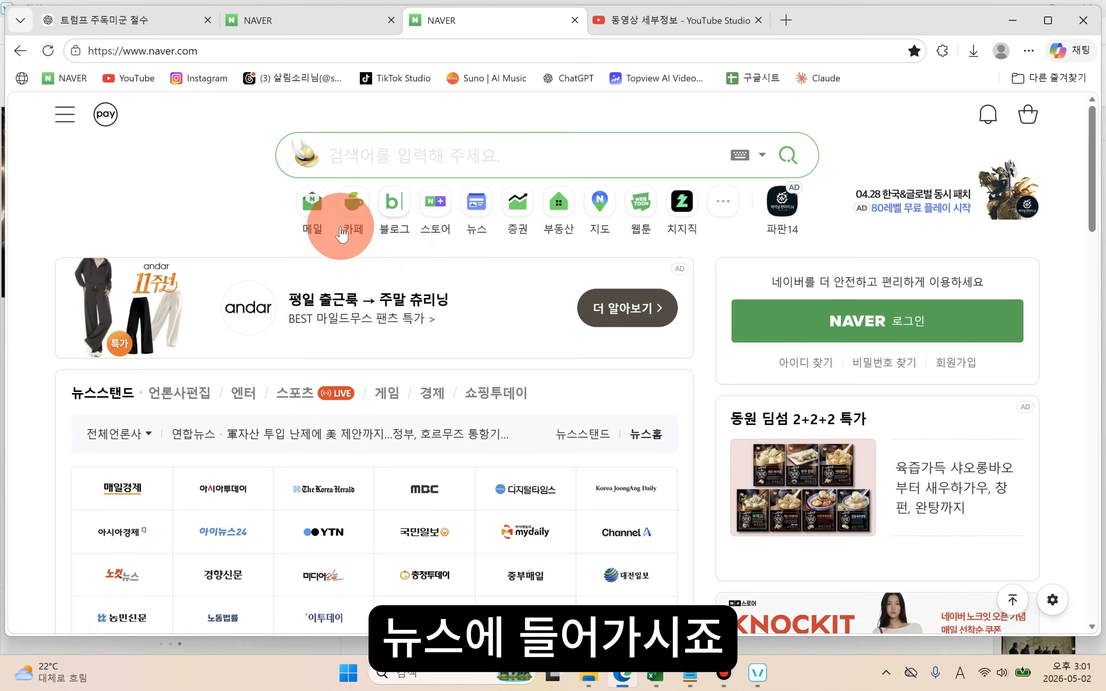
click(464, 211)
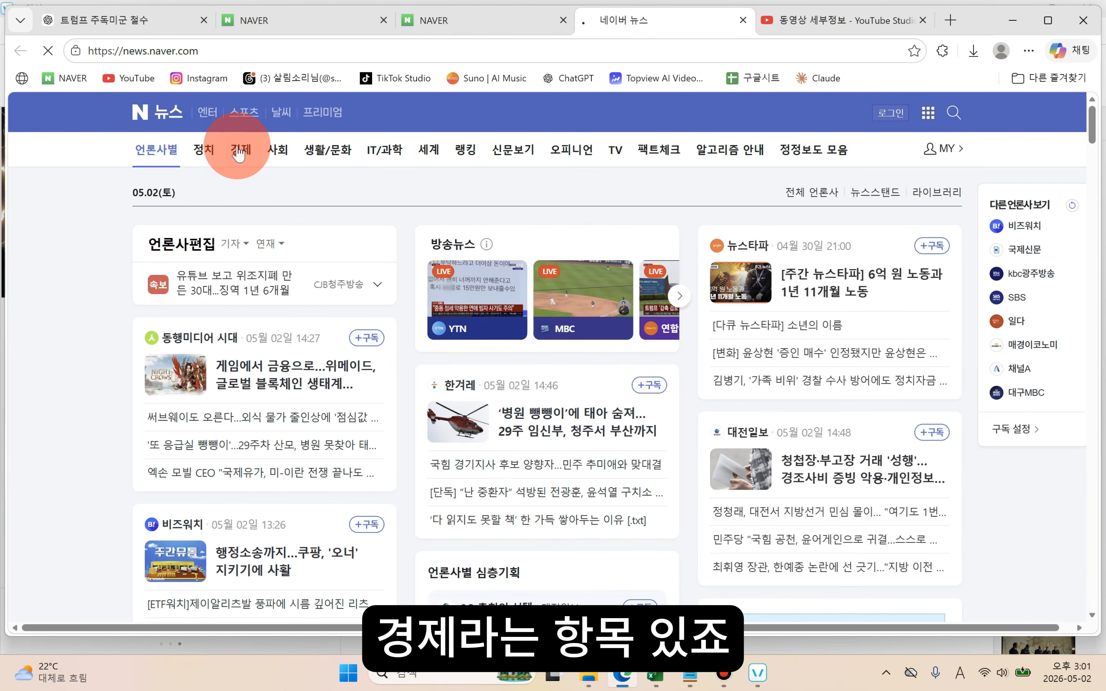
click(238, 154)
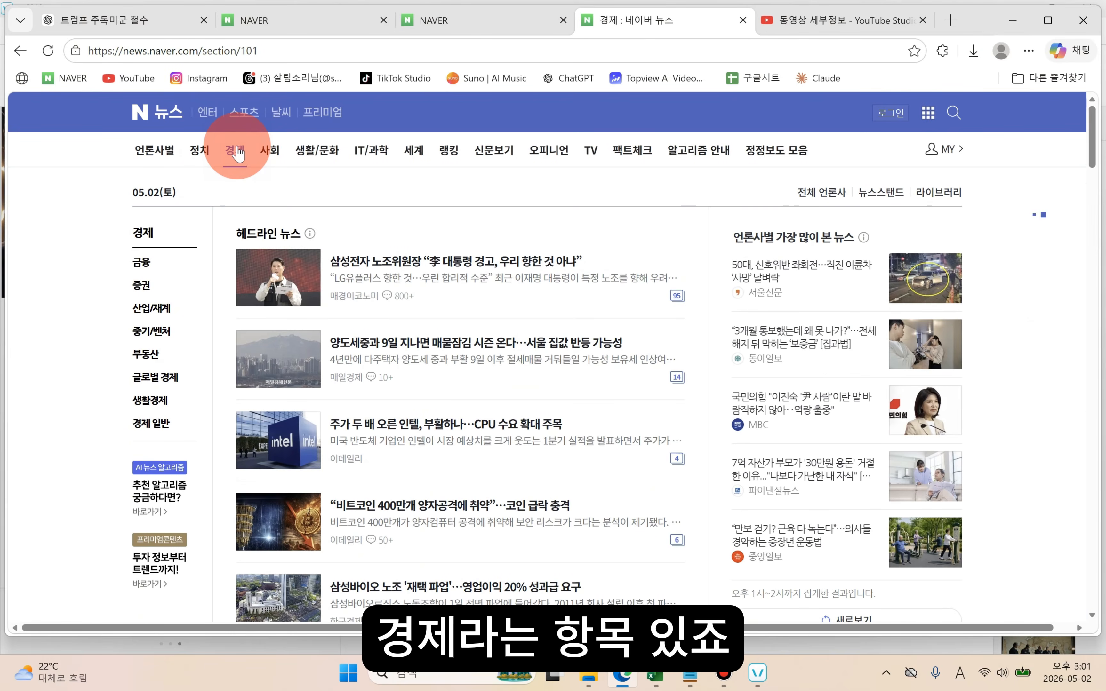
Step: Look through the headlines in the 경제 section of Naver News for possible video topics
scroll(396, 349, down, 15)
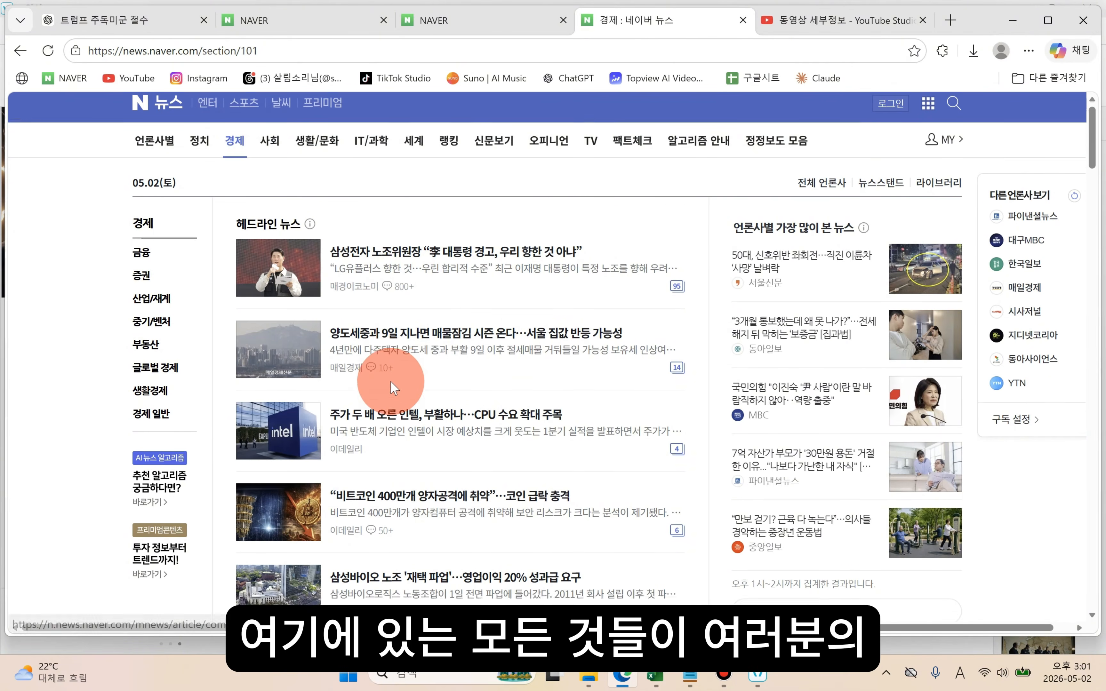
scroll(391, 387, down, 4)
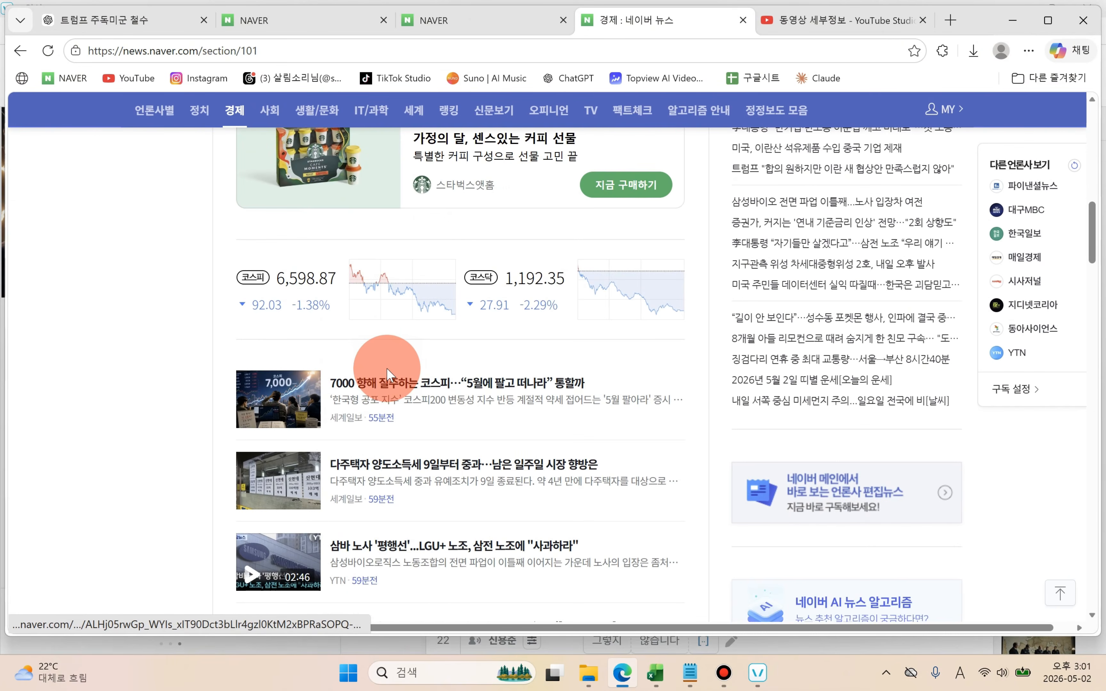
scroll(386, 368, down, 8)
scroll(384, 356, up, 6)
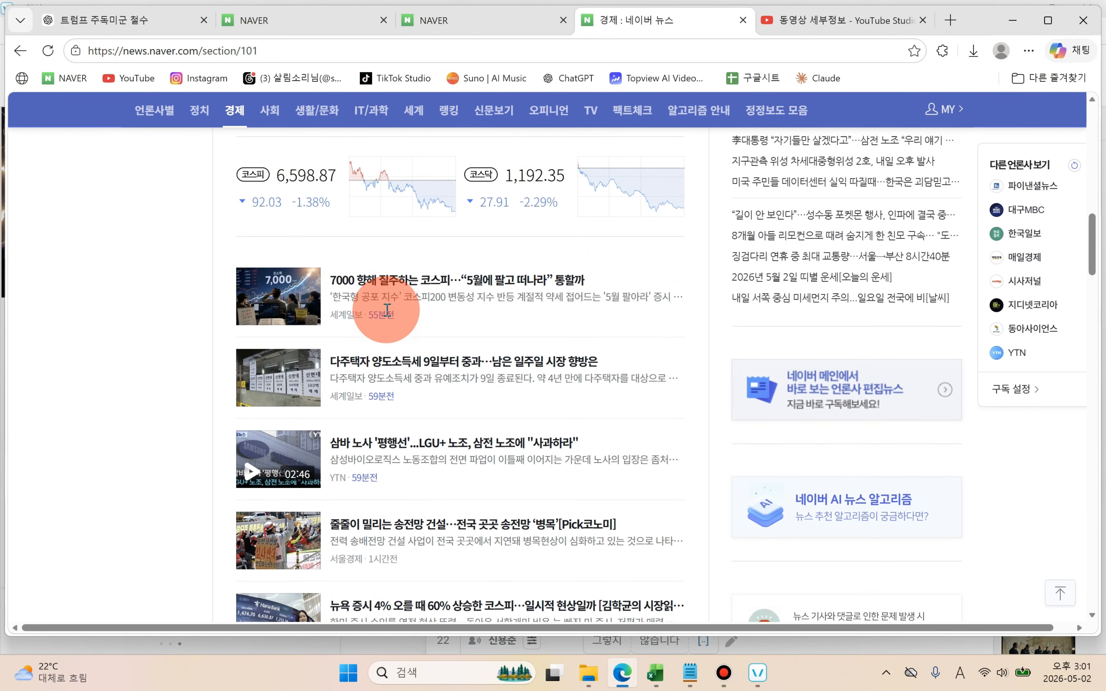
scroll(379, 362, down, 2)
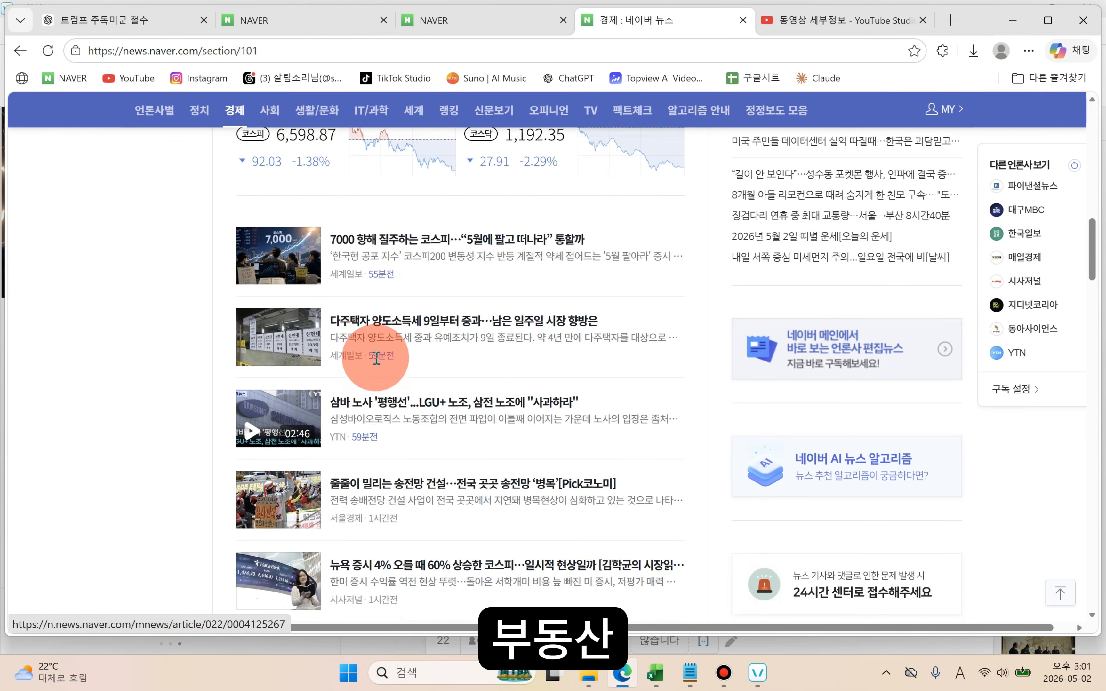
scroll(361, 345, down, 4)
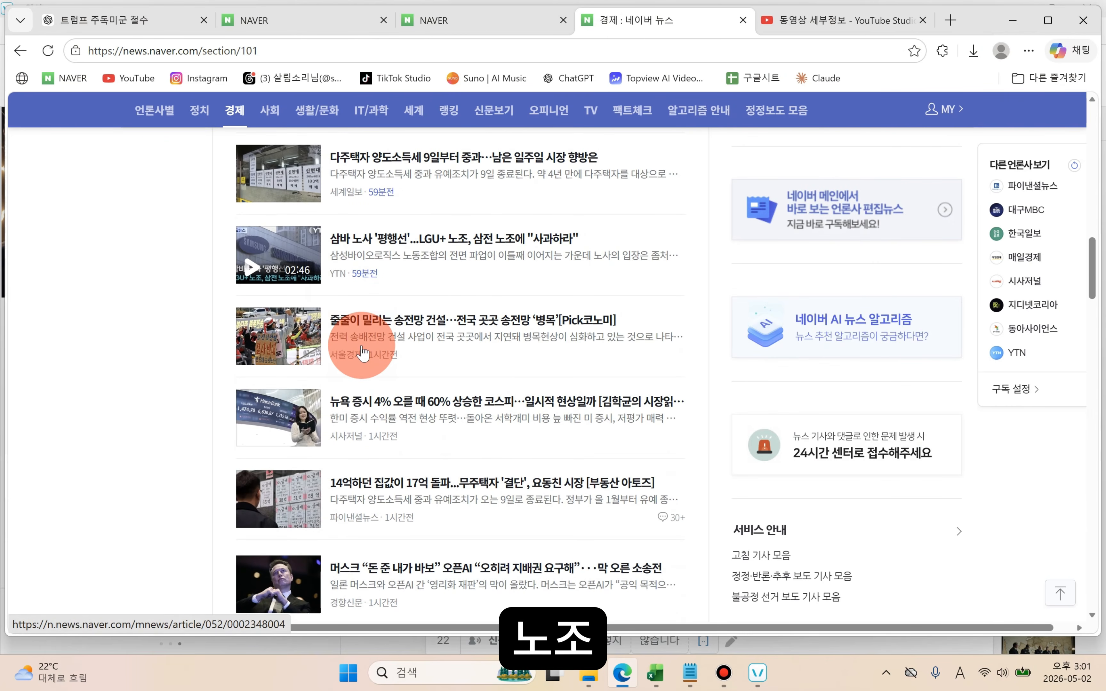
scroll(368, 342, down, 8)
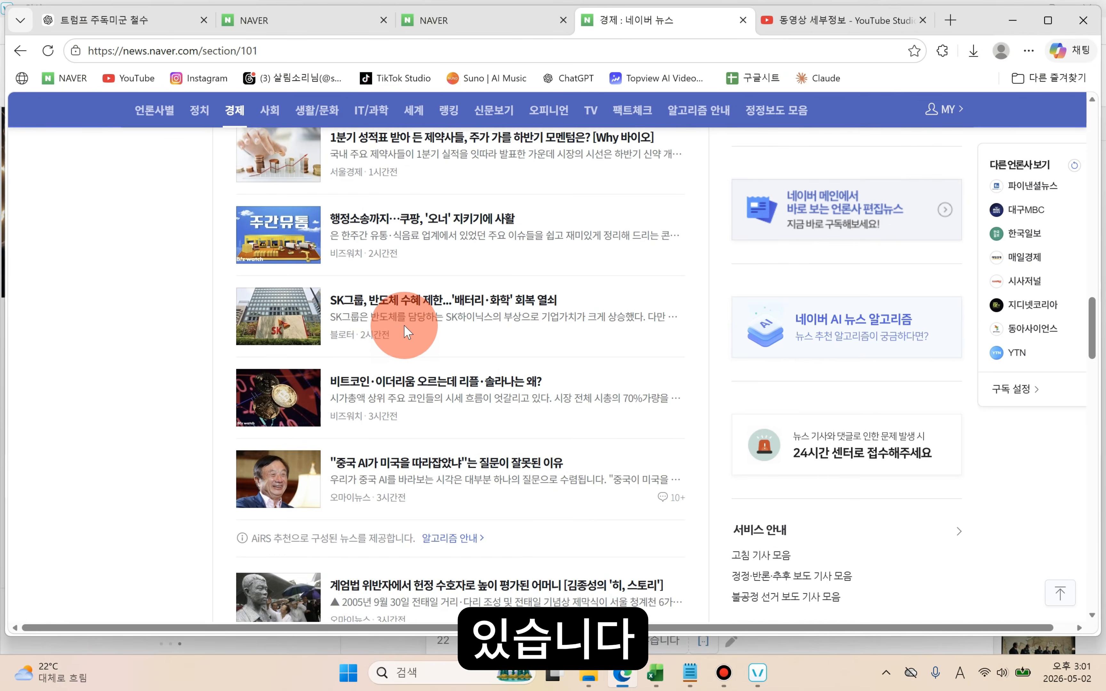
scroll(404, 325, down, 10)
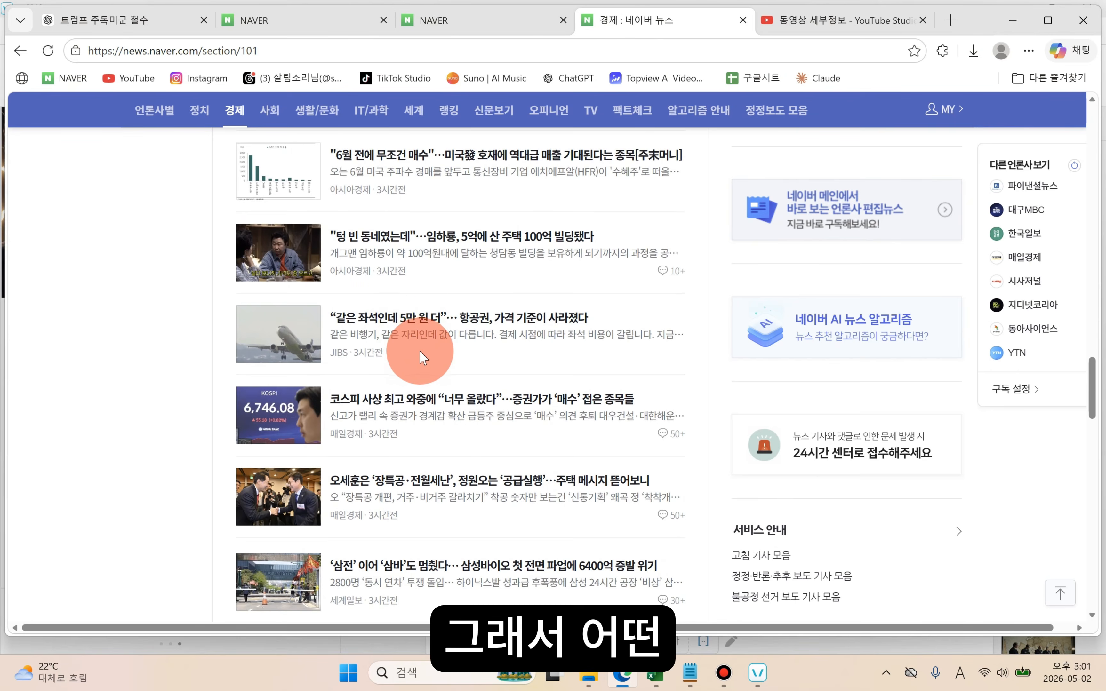
scroll(420, 351, down, 2)
scroll(385, 388, down, 10)
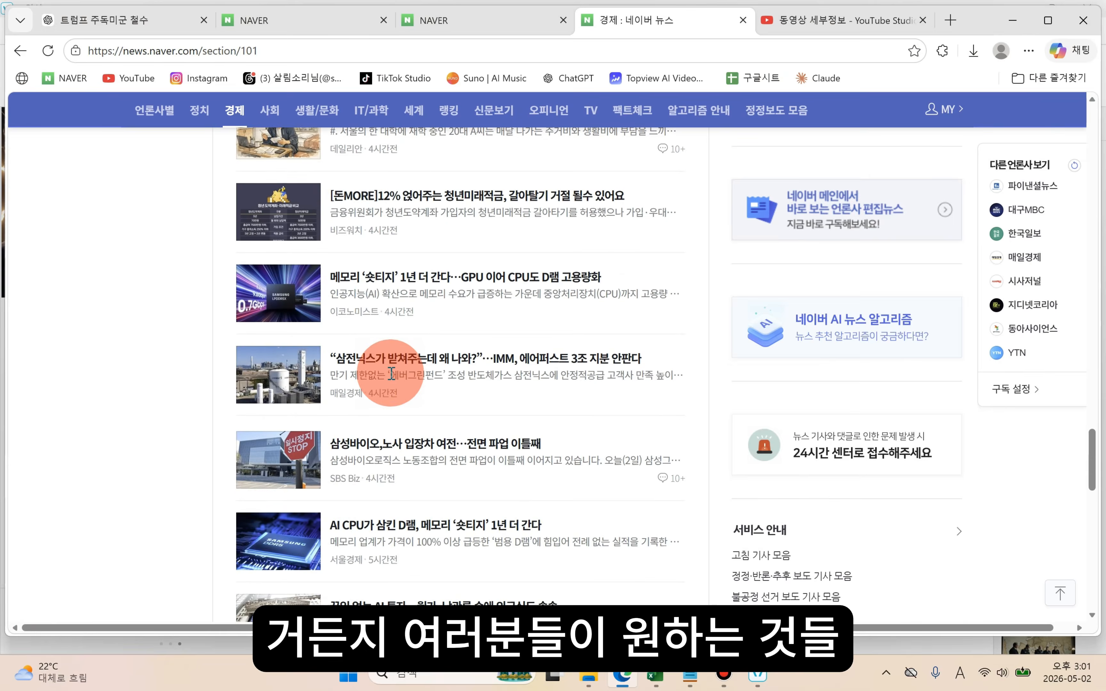
Step: Open the article on IMM keeping its 3조 에어퍼스트 stake and copy its text from the headline on
click(396, 362)
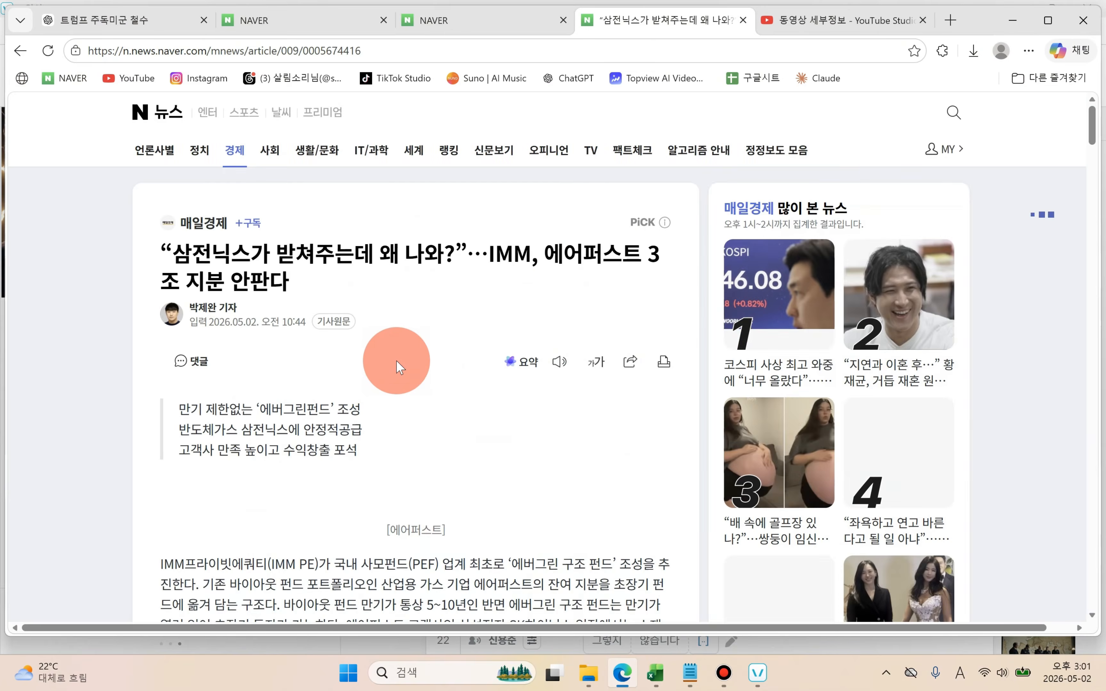
drag(162, 241, 538, 254)
scroll(538, 254, up, 6)
Step: Paste the copied article into the message box of the ChatGPT chat 트럼프 주독미군 철수
click(146, 22)
scroll(506, 506, down, 5)
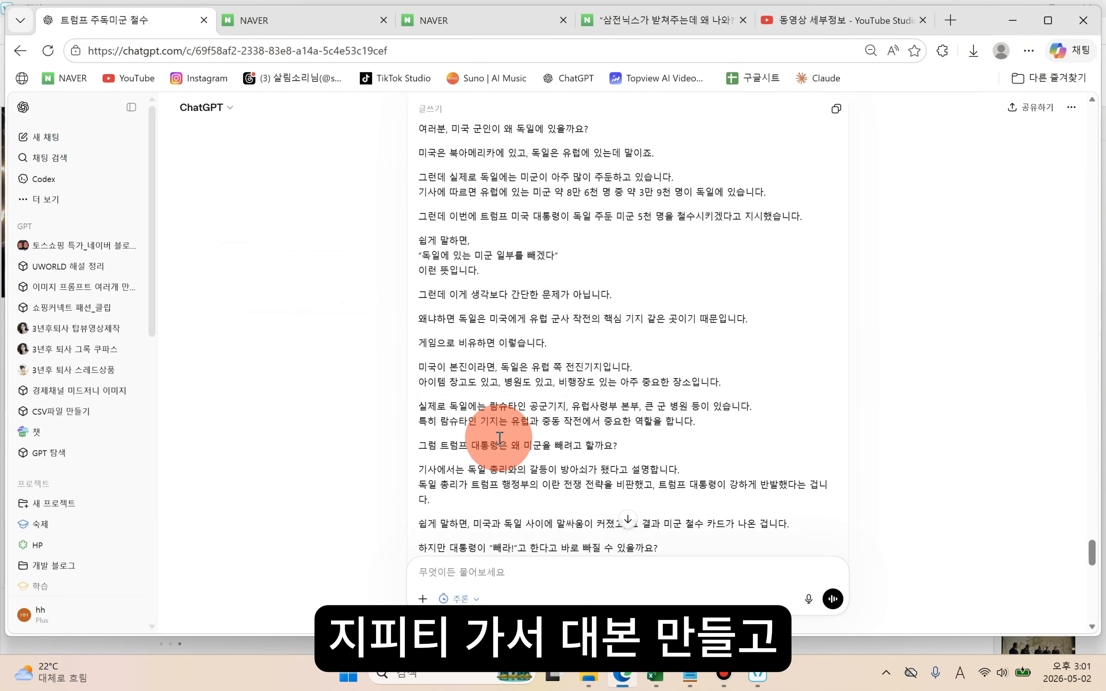
click(432, 582)
key(ctrl+v)
click(757, 675)
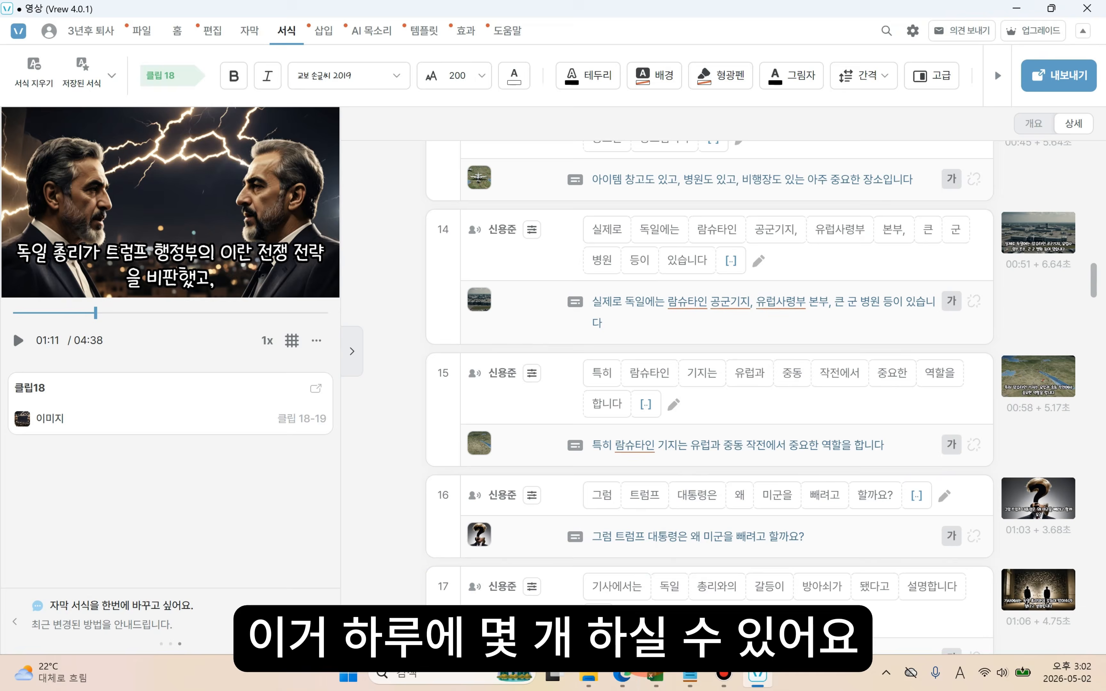
click(633, 678)
click(621, 566)
click(875, 448)
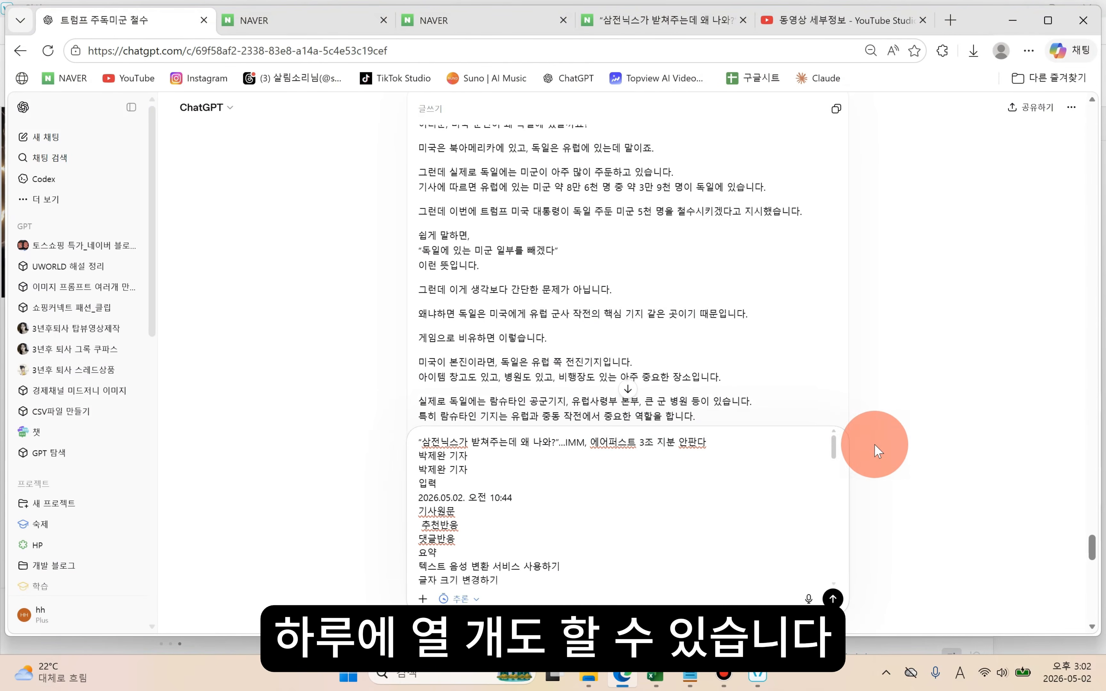
scroll(918, 402, down, 15)
scroll(876, 422, up, 5)
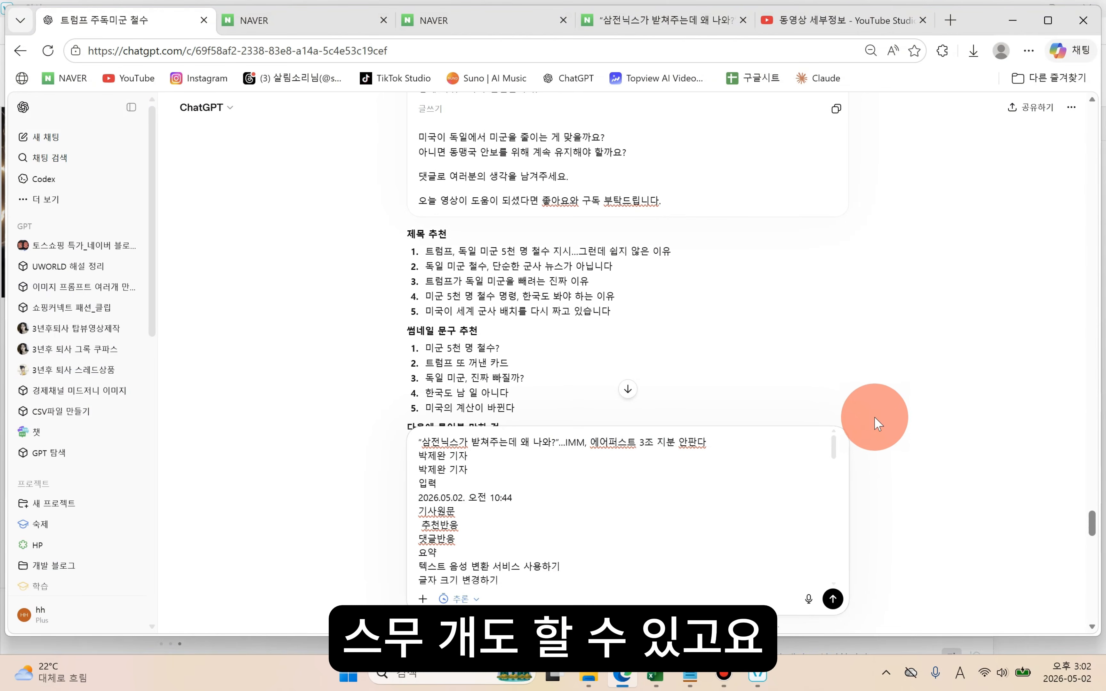
Step: Switch to Vrew and preview clips 2 and 1 at the start of the project
click(772, 673)
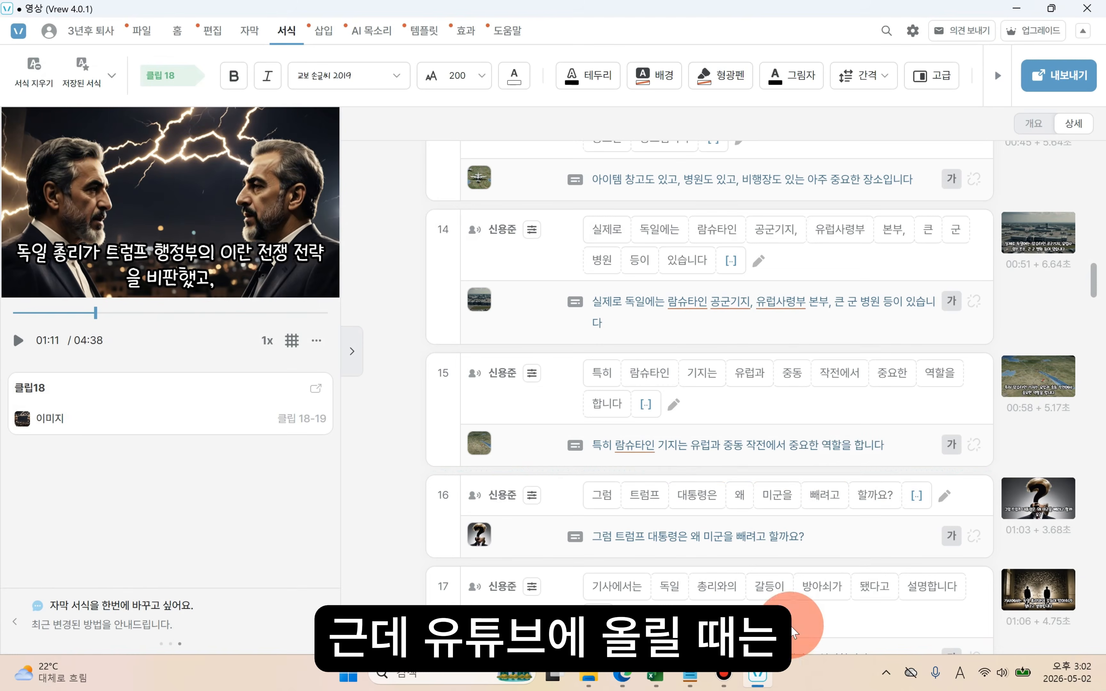
scroll(812, 469, up, 10)
scroll(812, 468, up, 10)
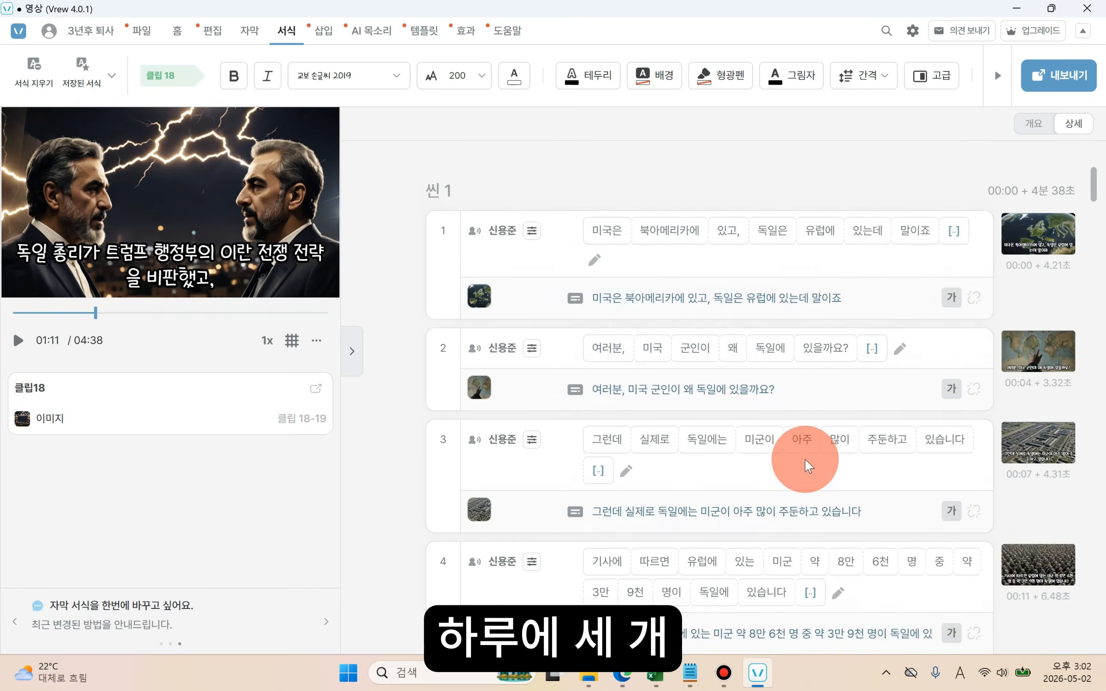
click(587, 346)
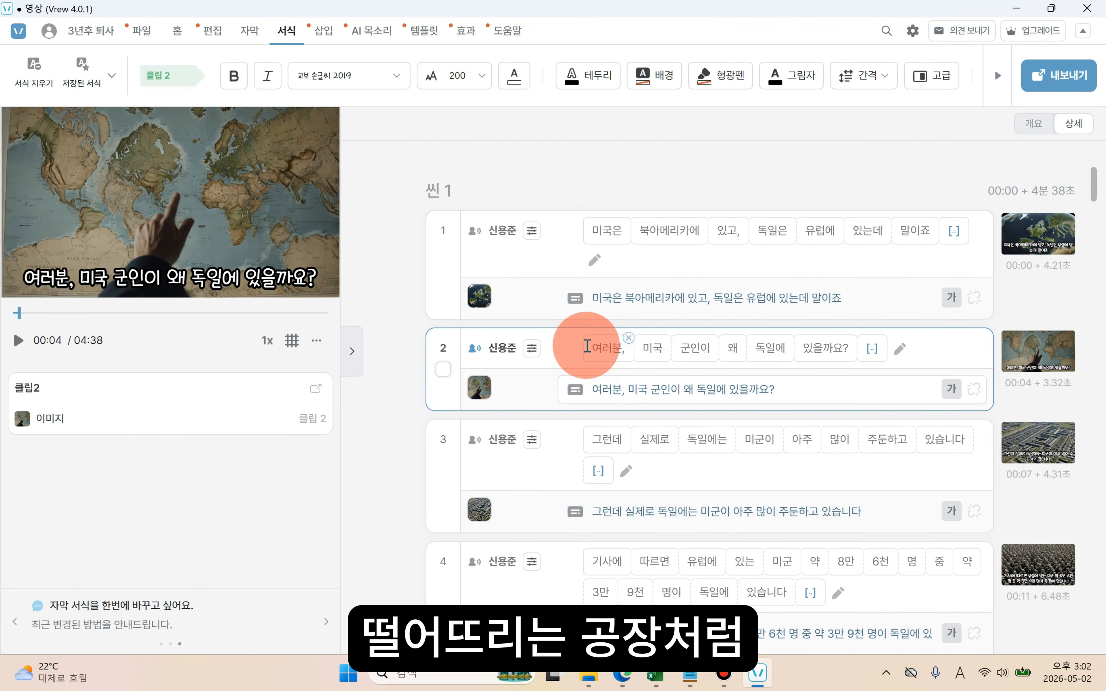
click(579, 238)
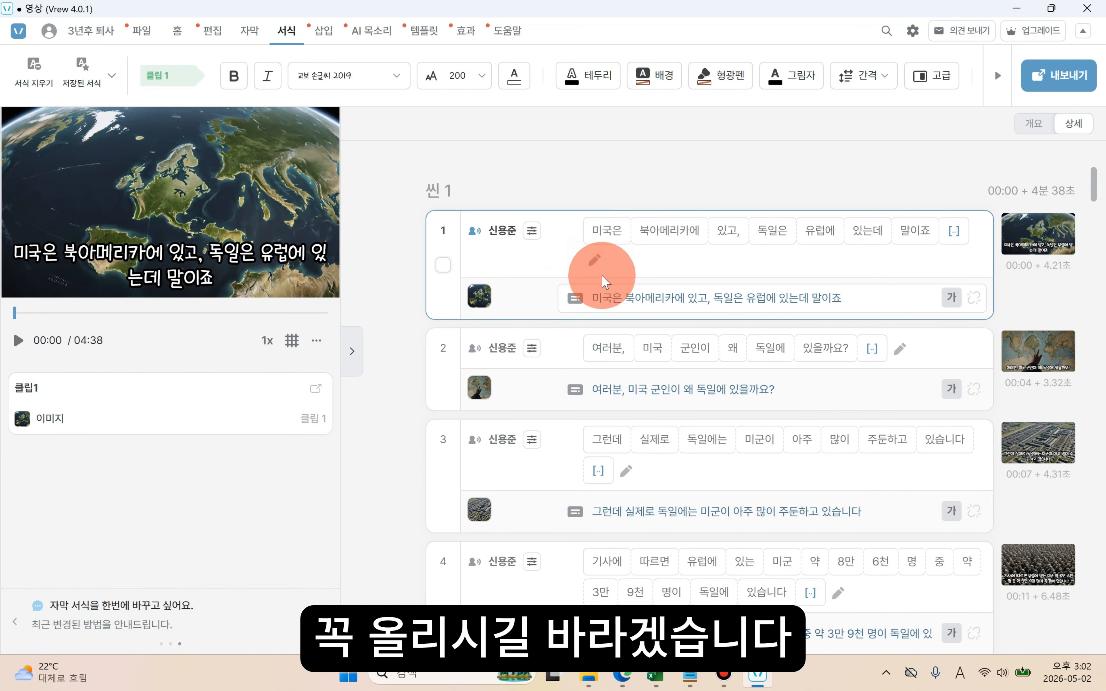
click(1016, 8)
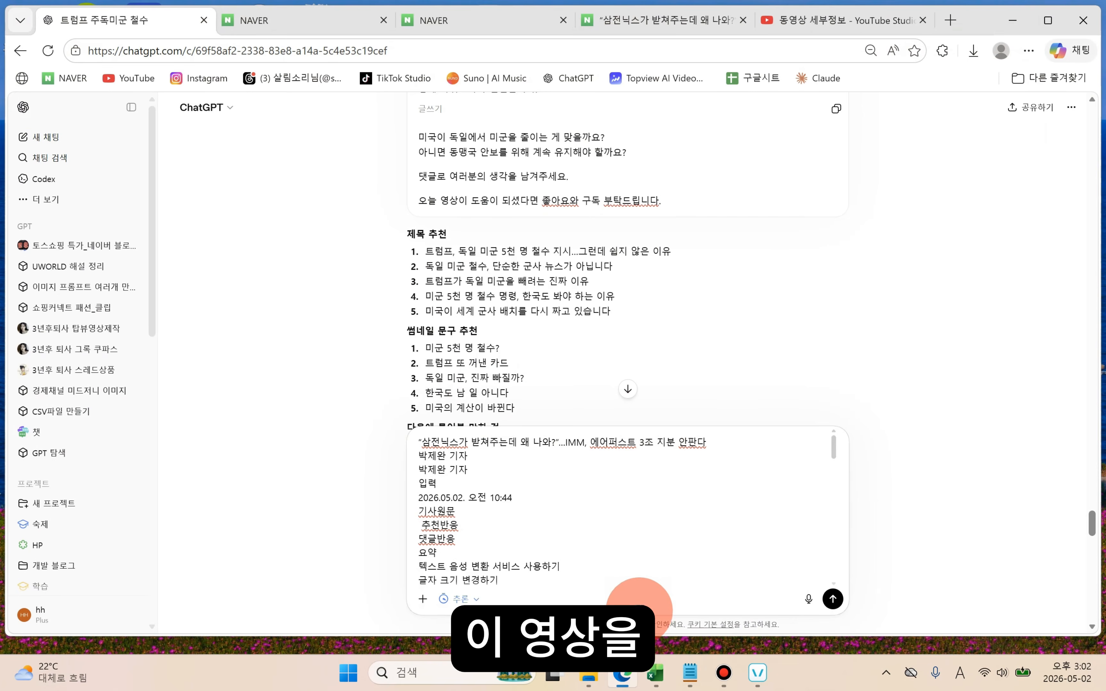
click(757, 673)
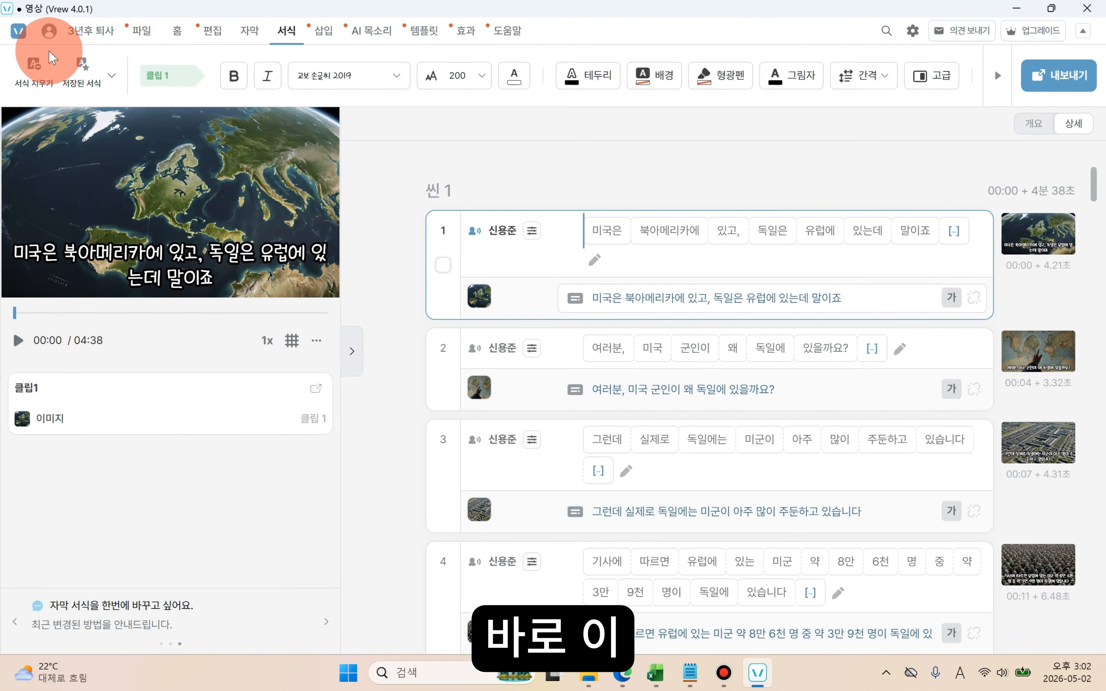
click(1022, 9)
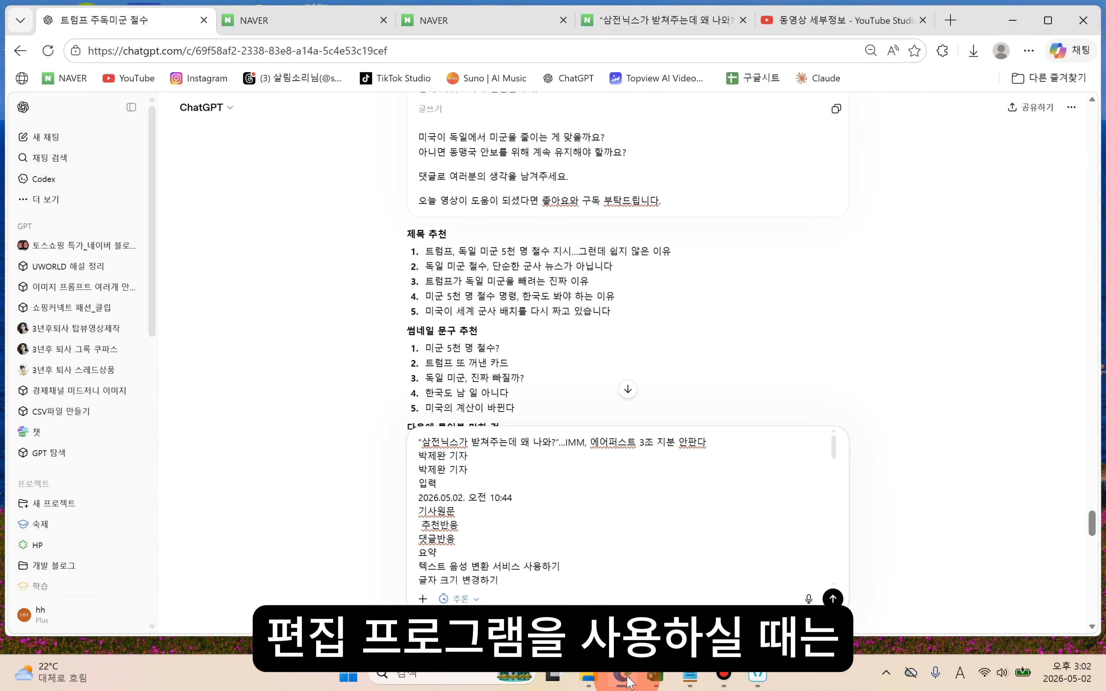
Step: Review the Vrew promotion link, code, credit bonuses and validity period in the YouTube Studio video description, and return to the ChatGPT chat
click(798, 23)
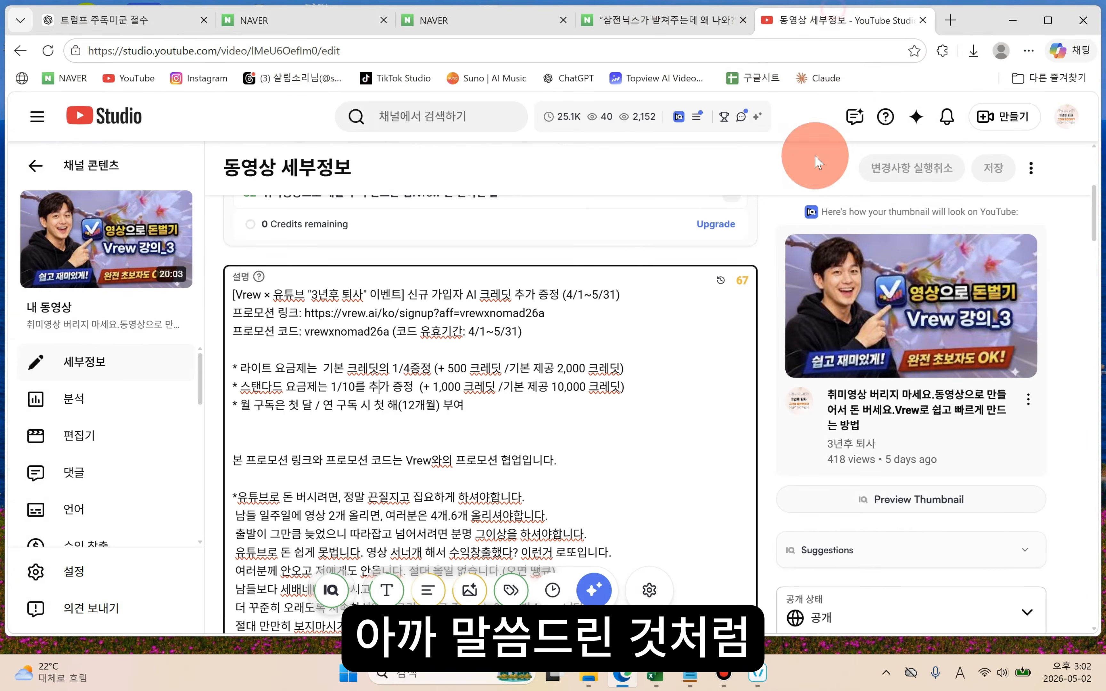
drag(302, 315, 526, 315)
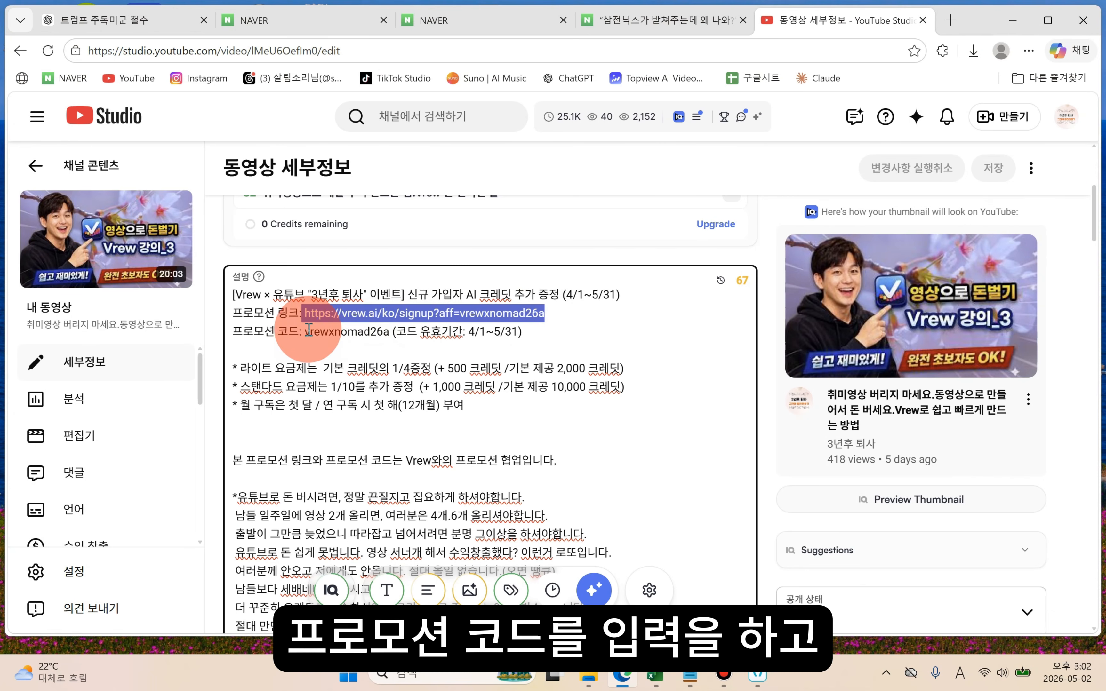
drag(302, 331, 389, 332)
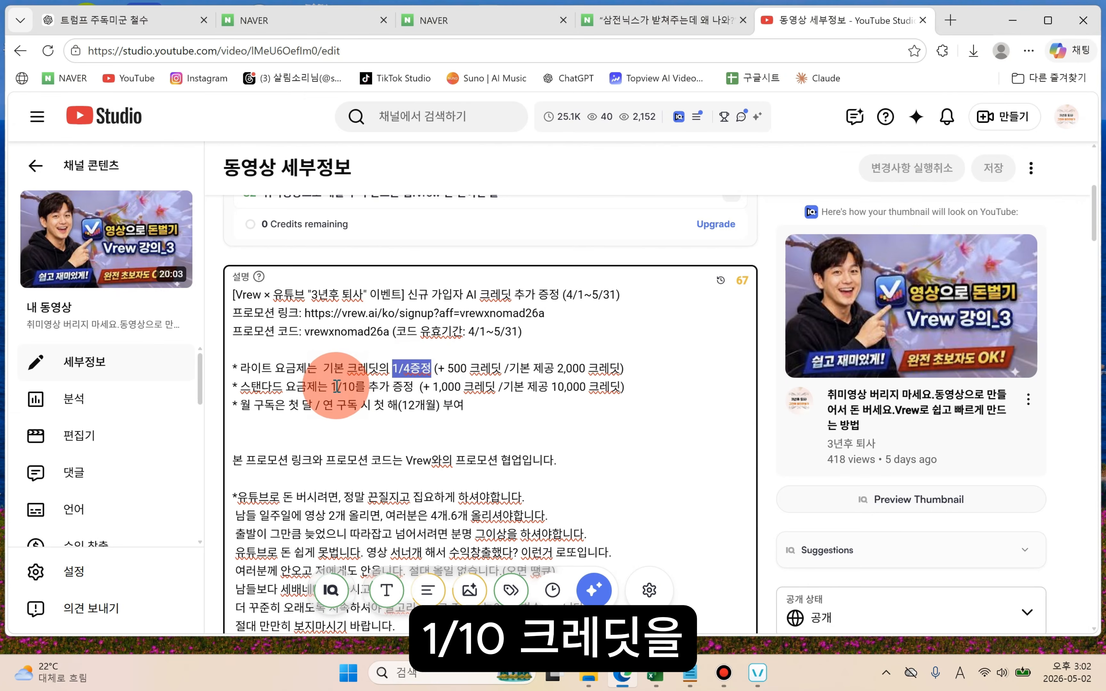
drag(359, 385, 629, 390)
click(612, 390)
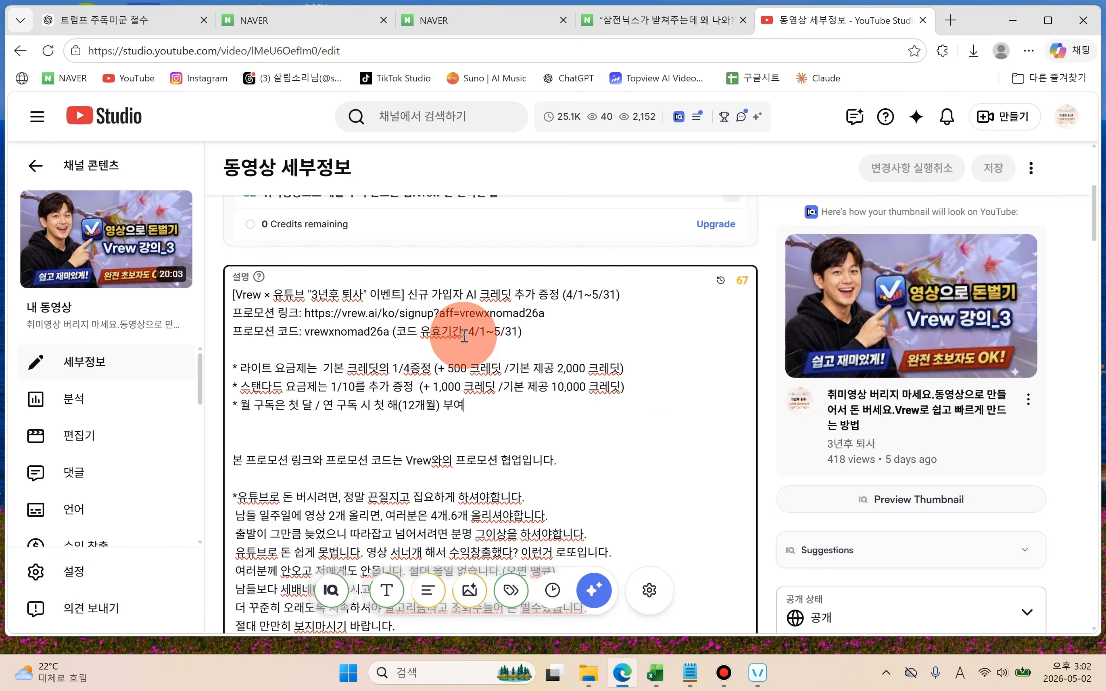
drag(467, 333, 499, 333)
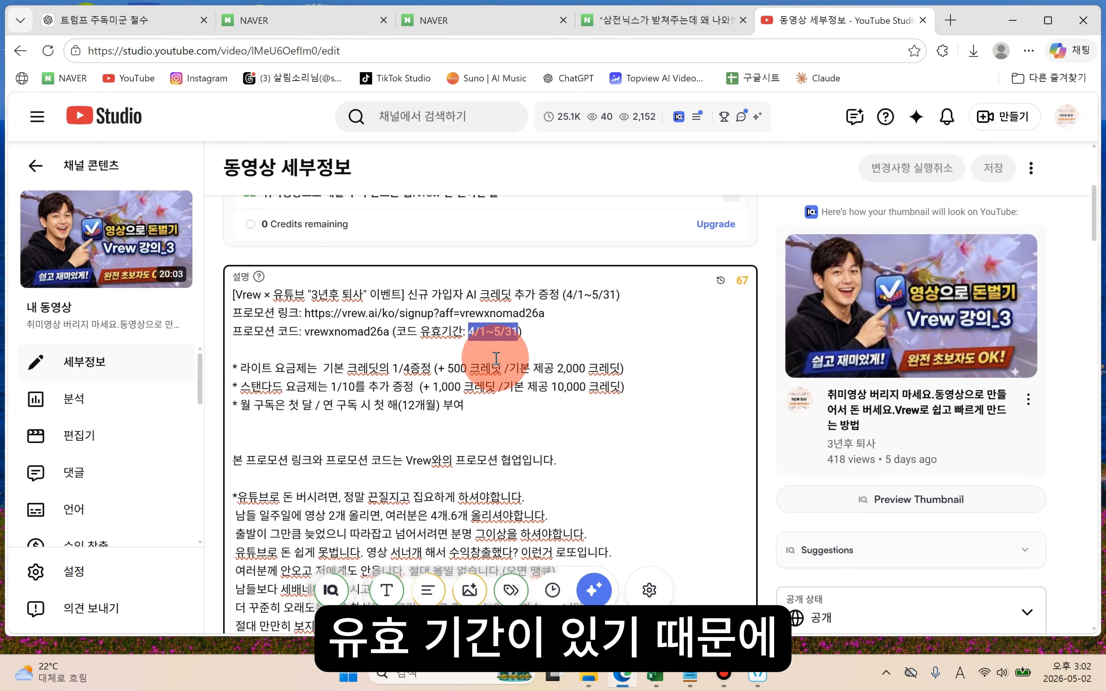
click(484, 361)
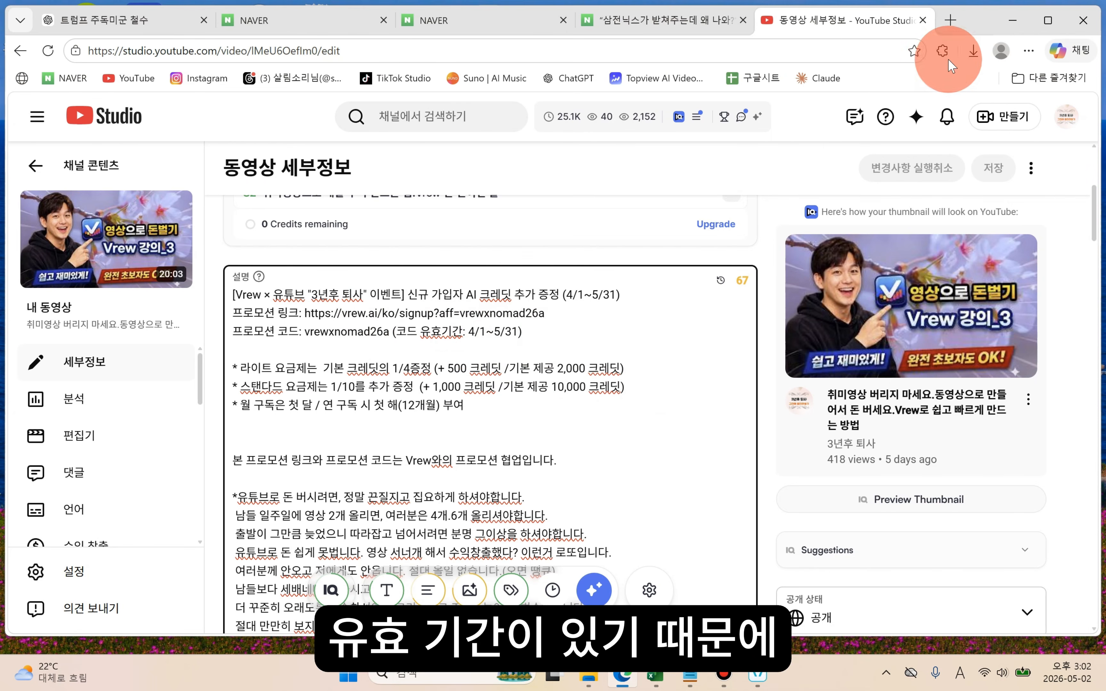
click(172, 22)
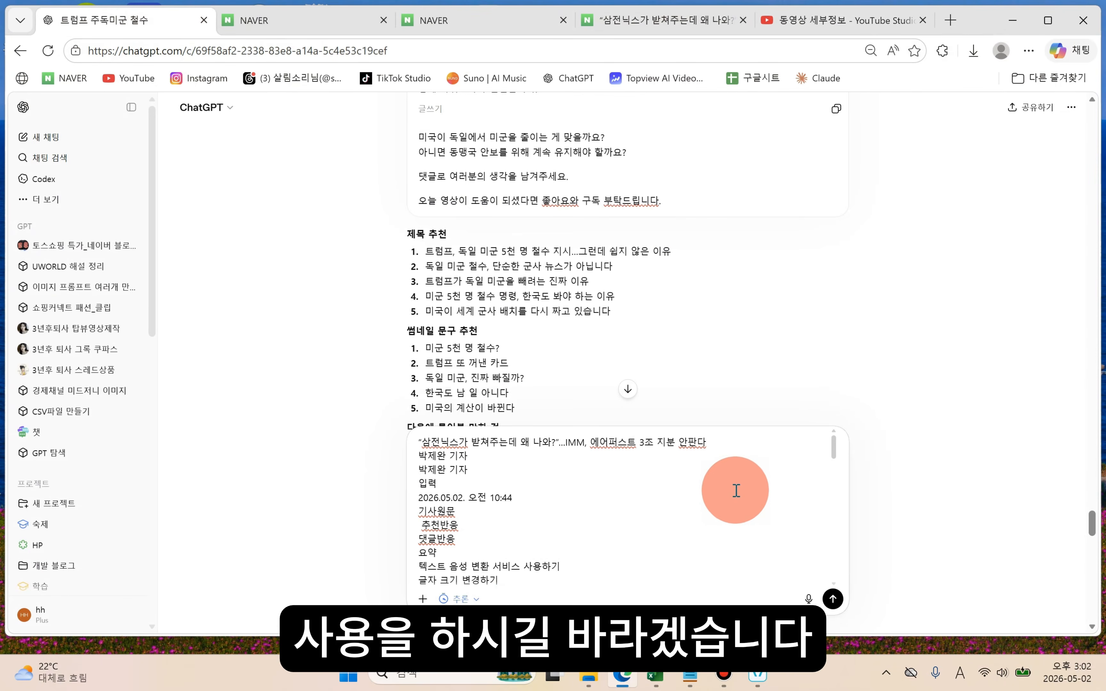